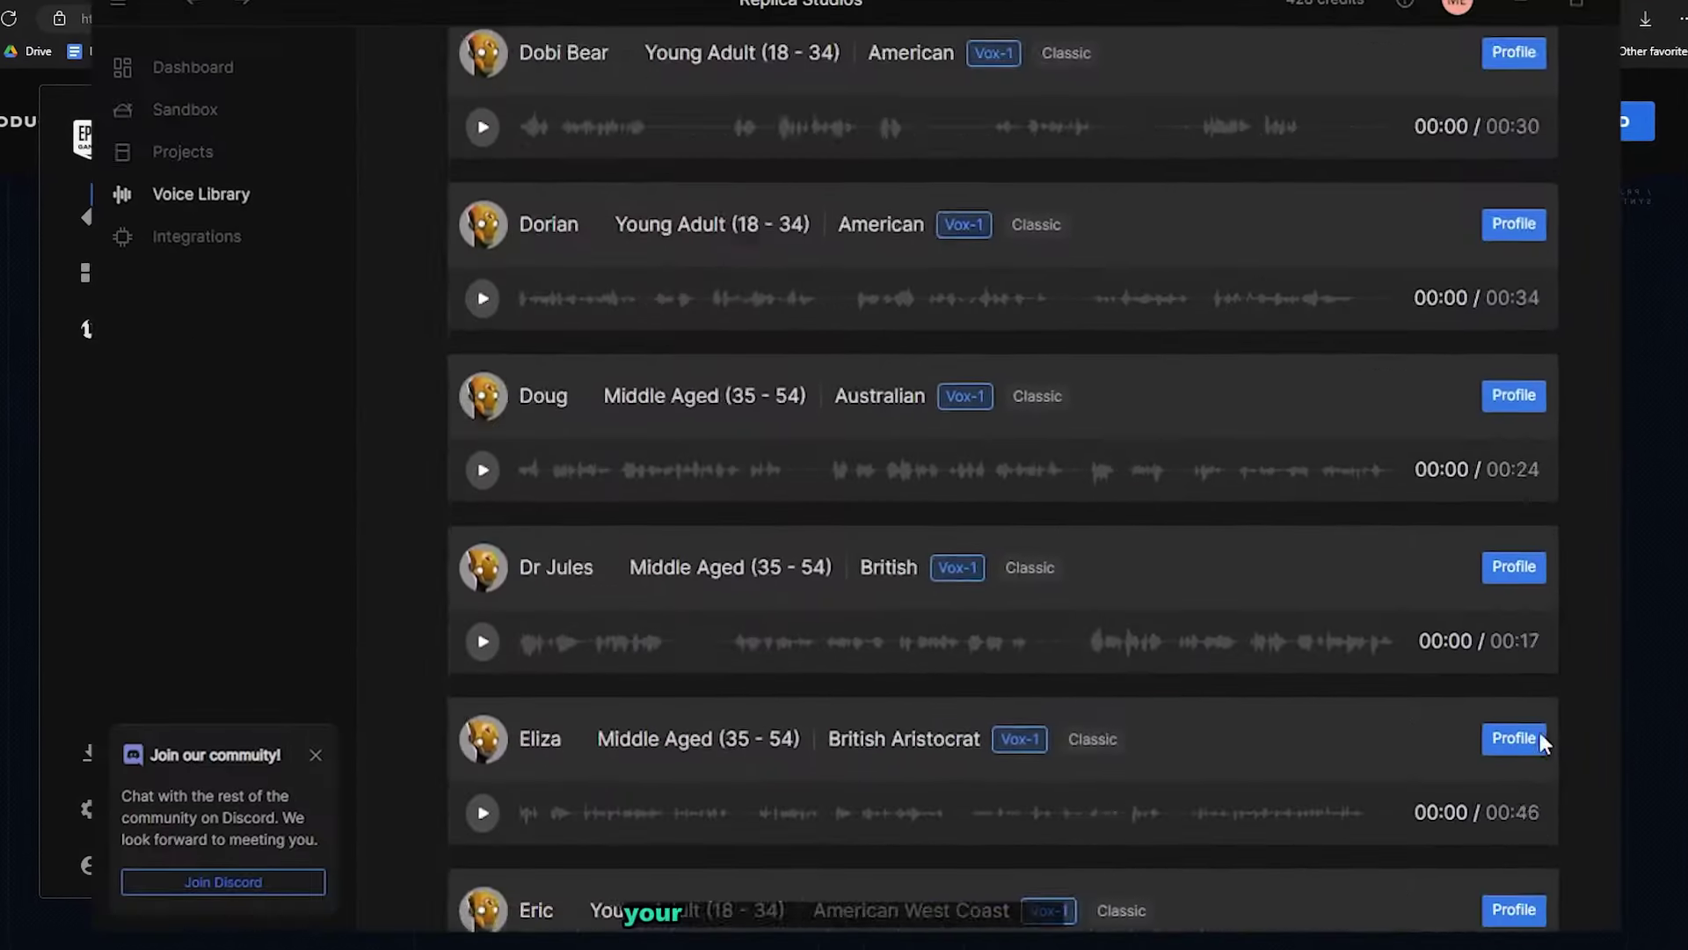
Install the Replica plugin into the engine.
{"action": "scroll", "coordinate": [1539, 739], "scroll_direction": "down", "scroll_amount": 15}
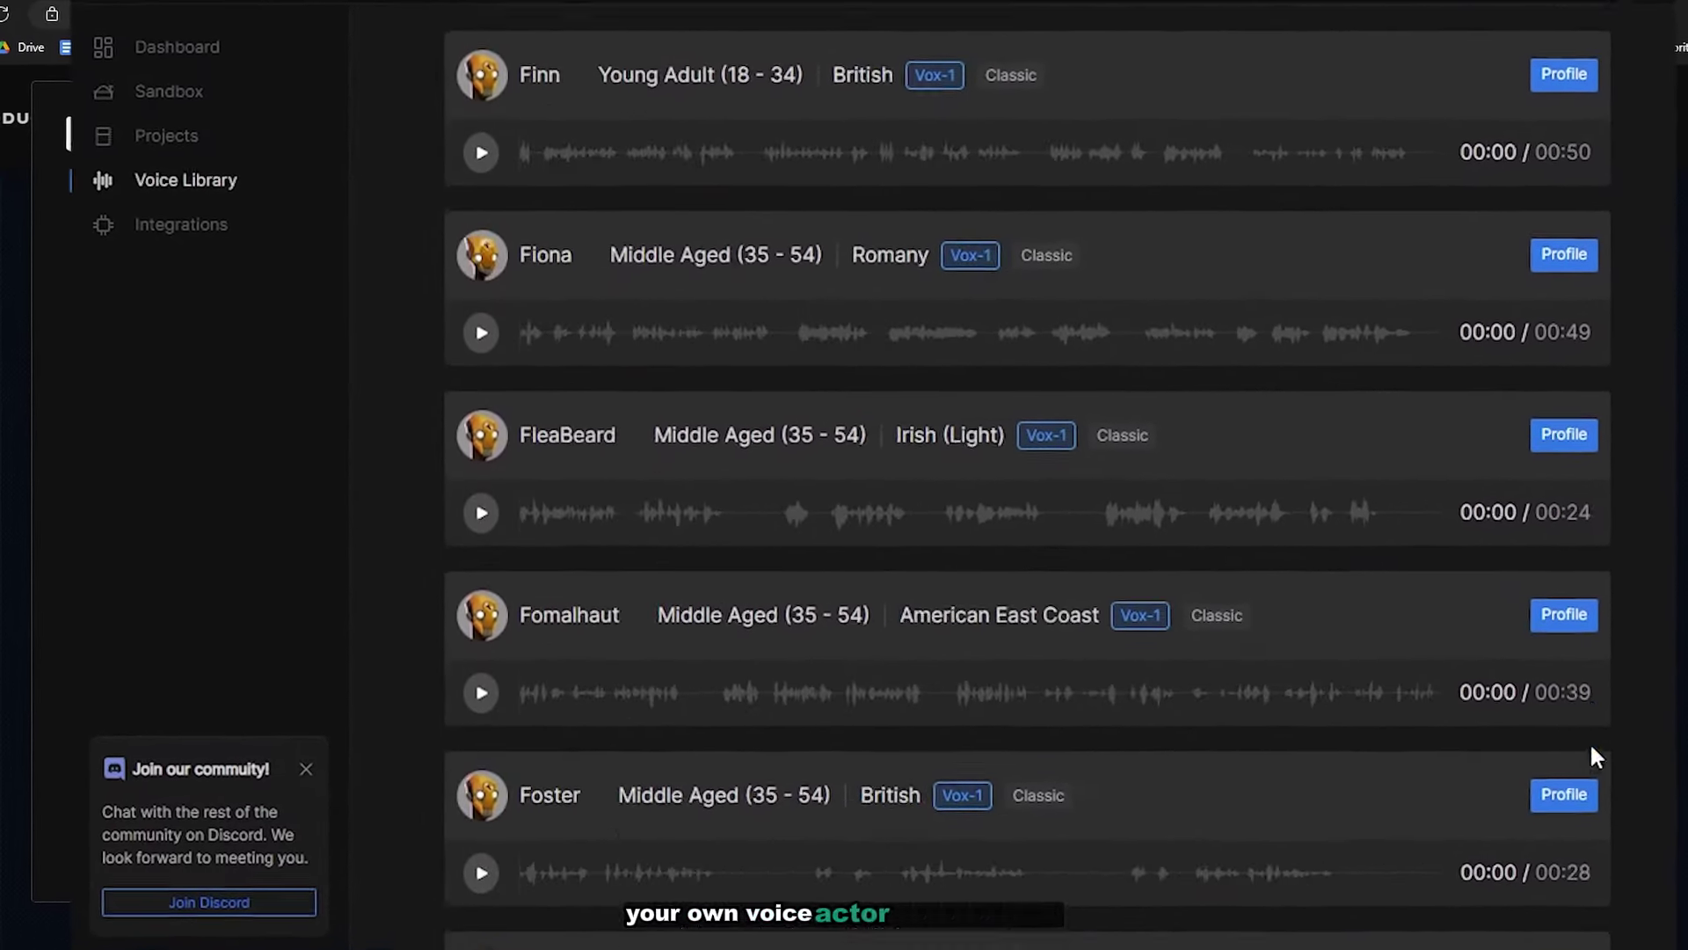
{"action": "scroll", "coordinate": [1590, 741], "scroll_direction": "down", "scroll_amount": 20}
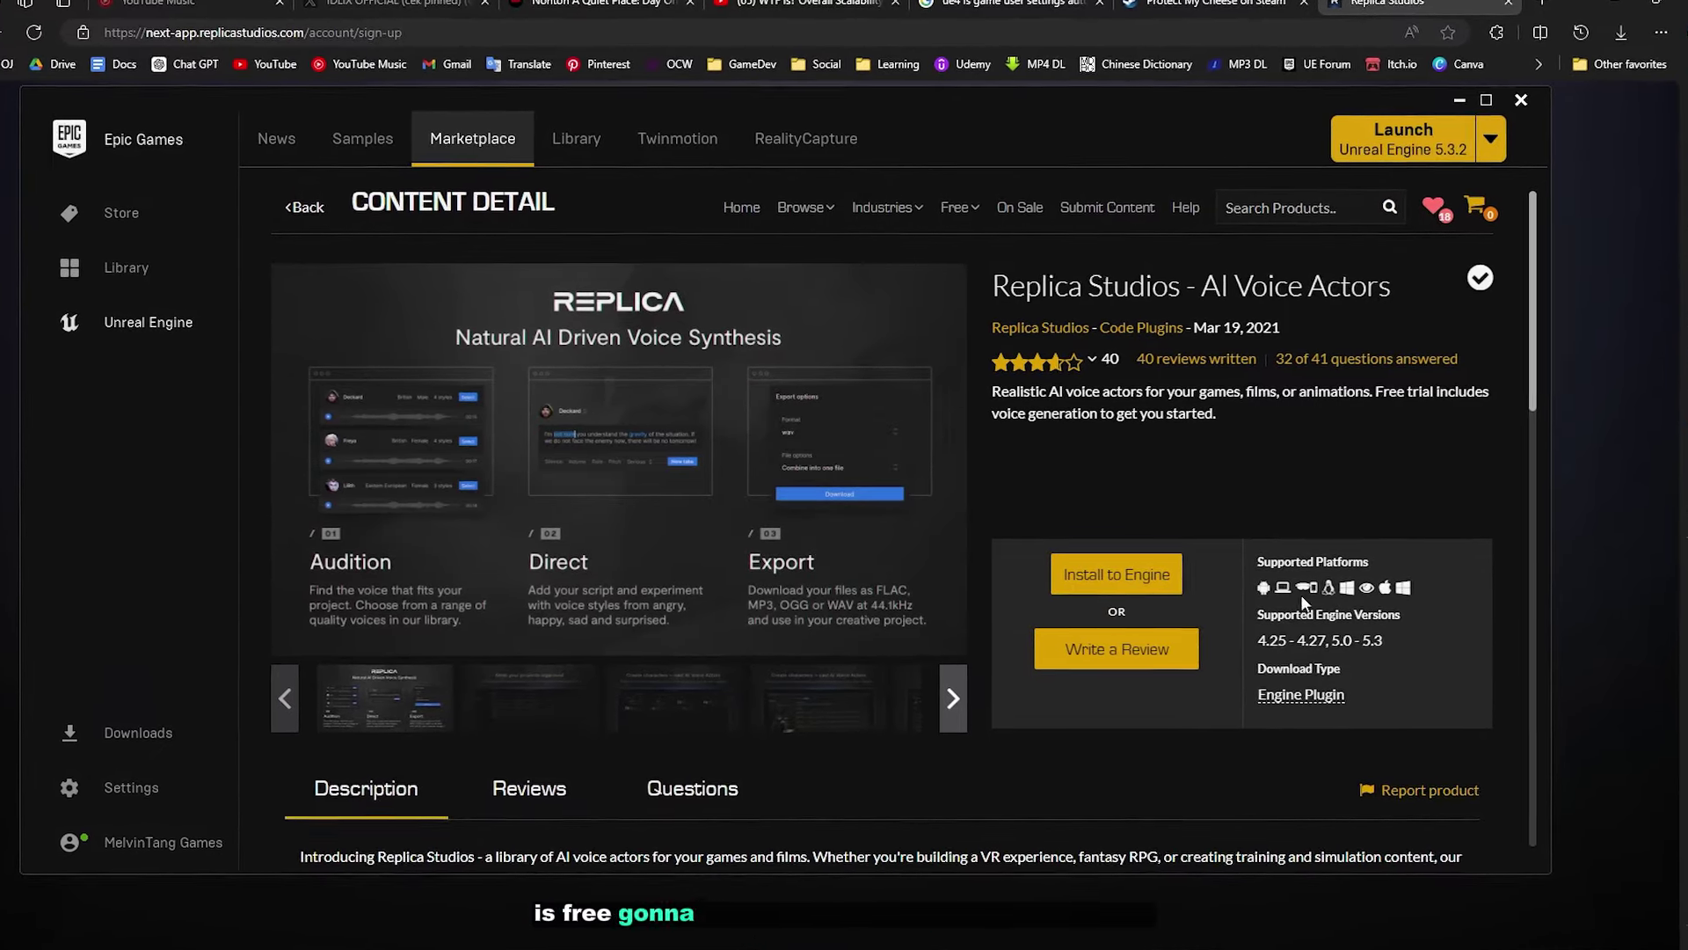
{"action": "left_click", "coordinate": [1111, 572]}
{"action": "left_click", "coordinate": [893, 536]}
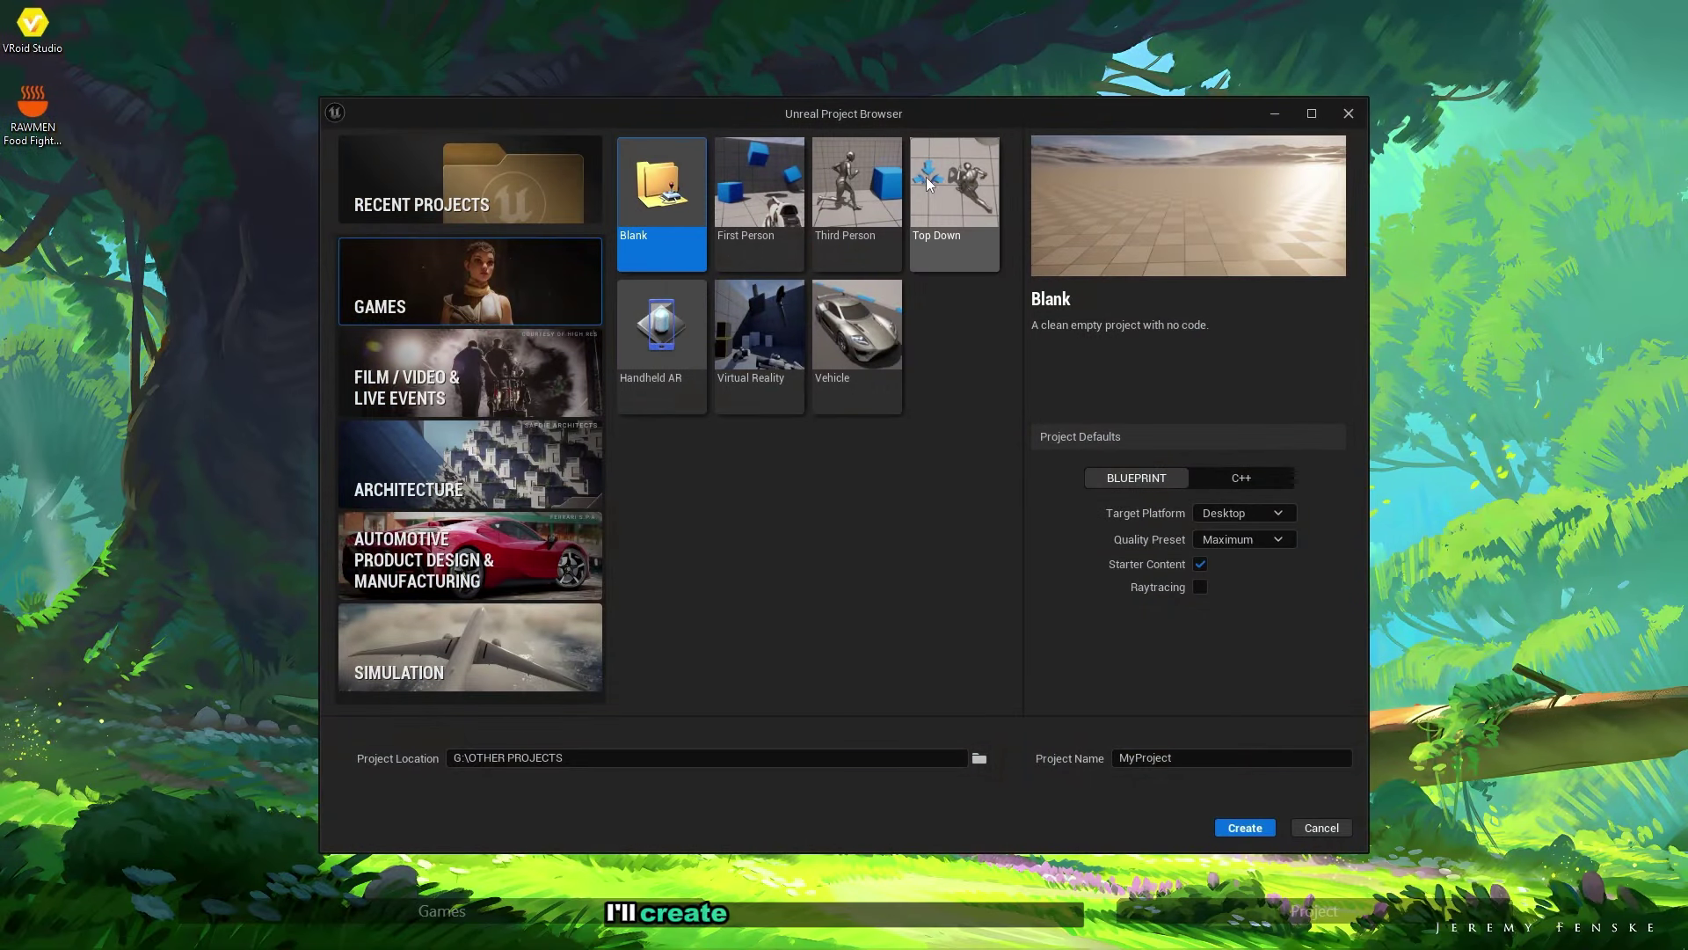
Create a Third Person project named YT_ReplicaStudioDemo, kept under 20 characters.
{"action": "left_click", "coordinate": [879, 178]}
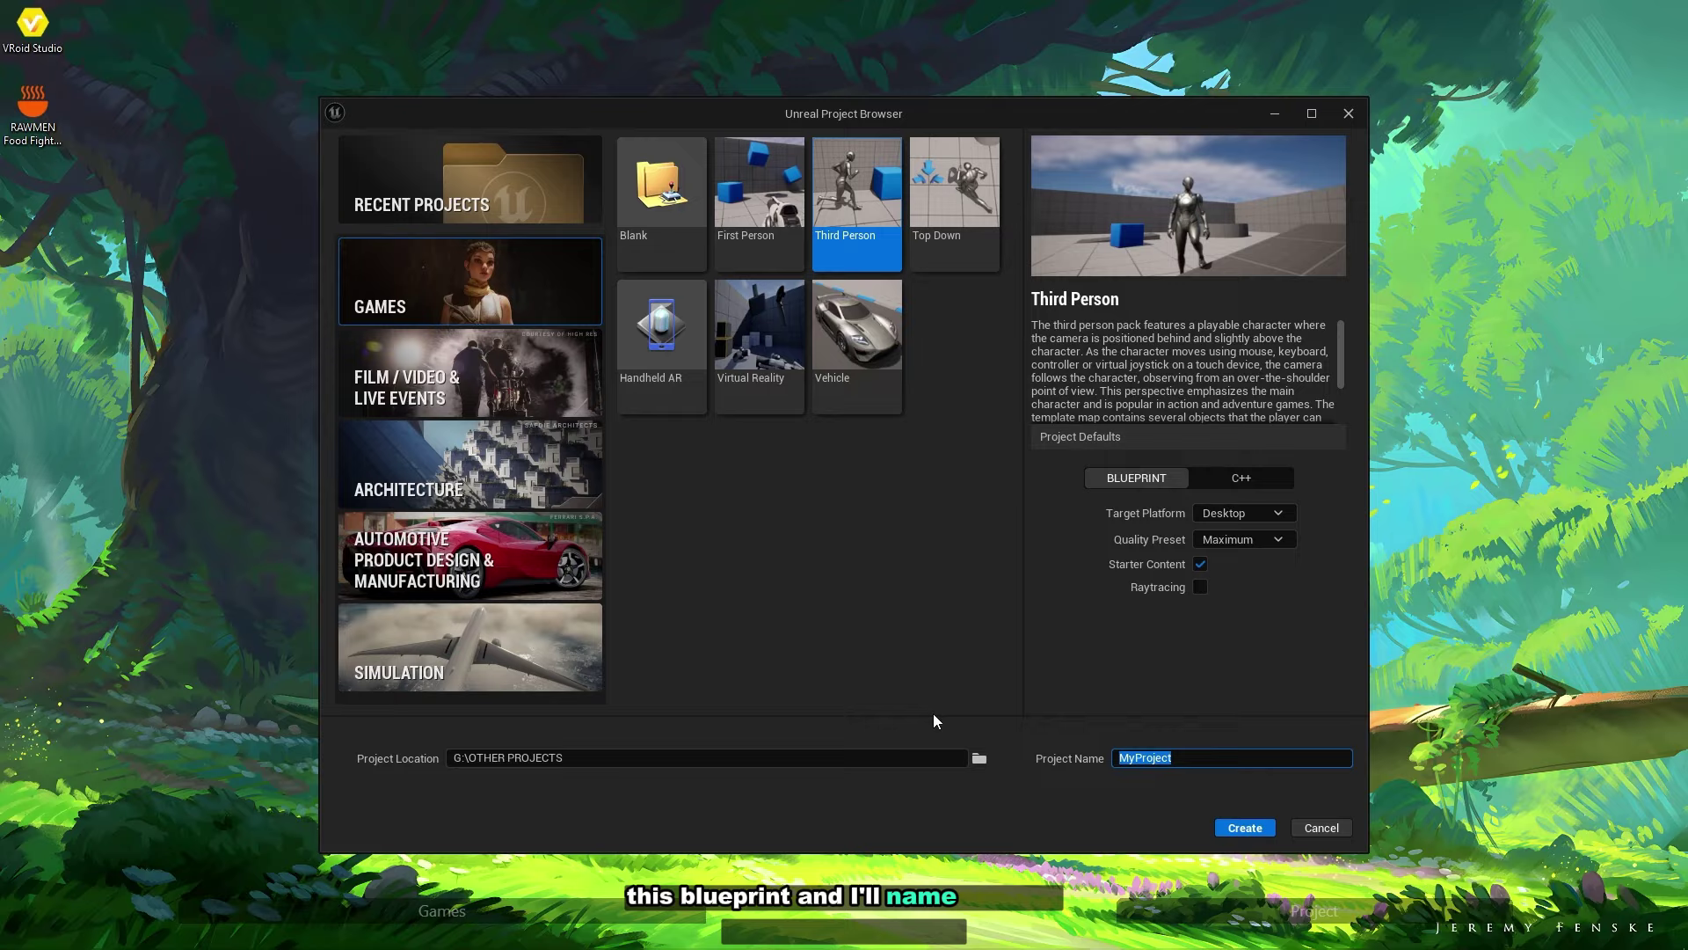
{"action": "type", "text": "YT_ReplicaStu"}
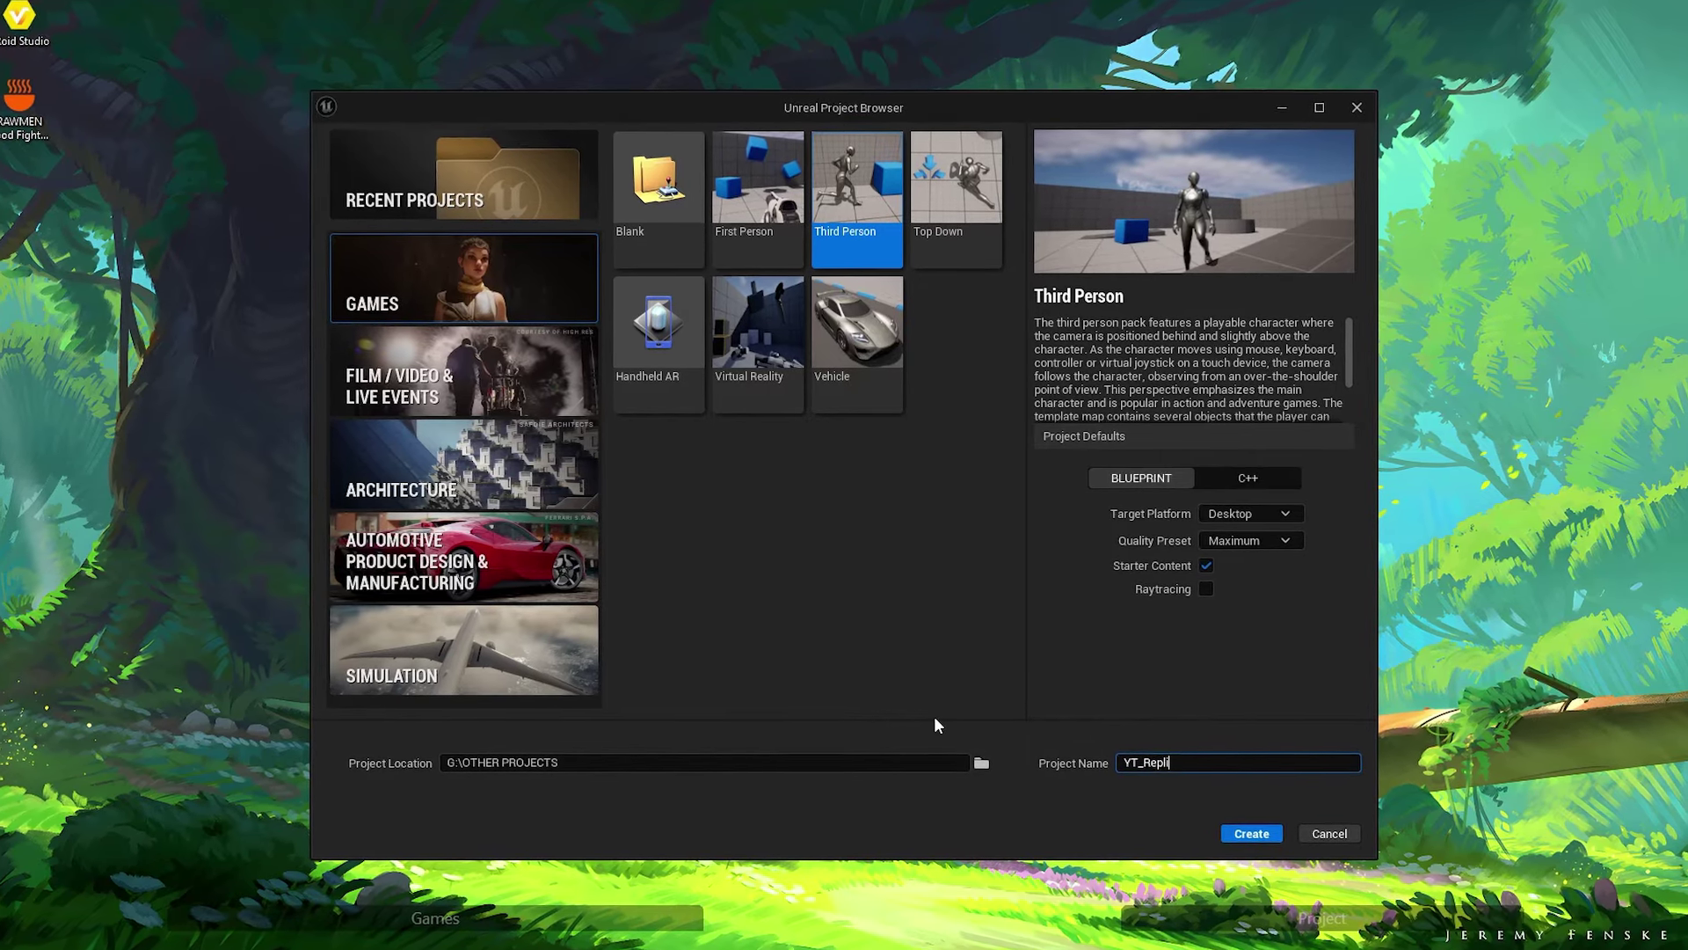
{"action": "type", "text": "dioDemonstrat"}
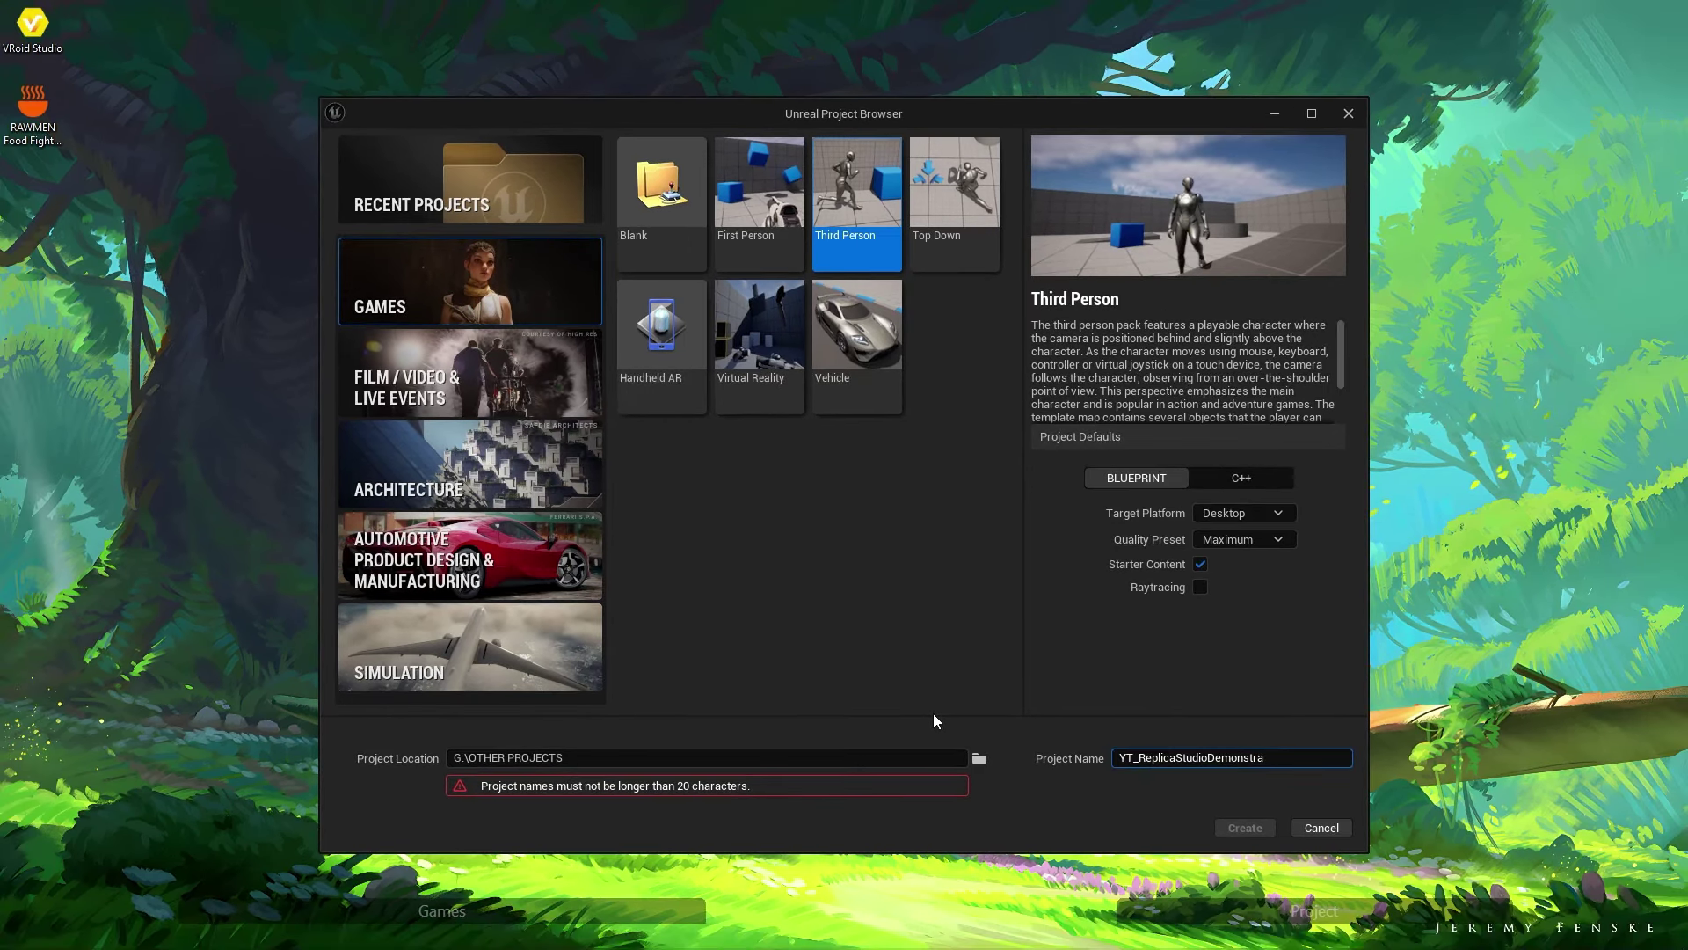
{"action": "key", "text": "BackSpace"}
{"action": "key", "text": "BackSpace"}
{"action": "key", "text": "BackSpace"}
{"action": "key", "text": "BackSpace"}
{"action": "key", "text": "BackSpace"}
{"action": "key", "text": "BackSpace"}
{"action": "key", "text": "BackSpace"}
{"action": "left_click", "coordinate": [1230, 833]}
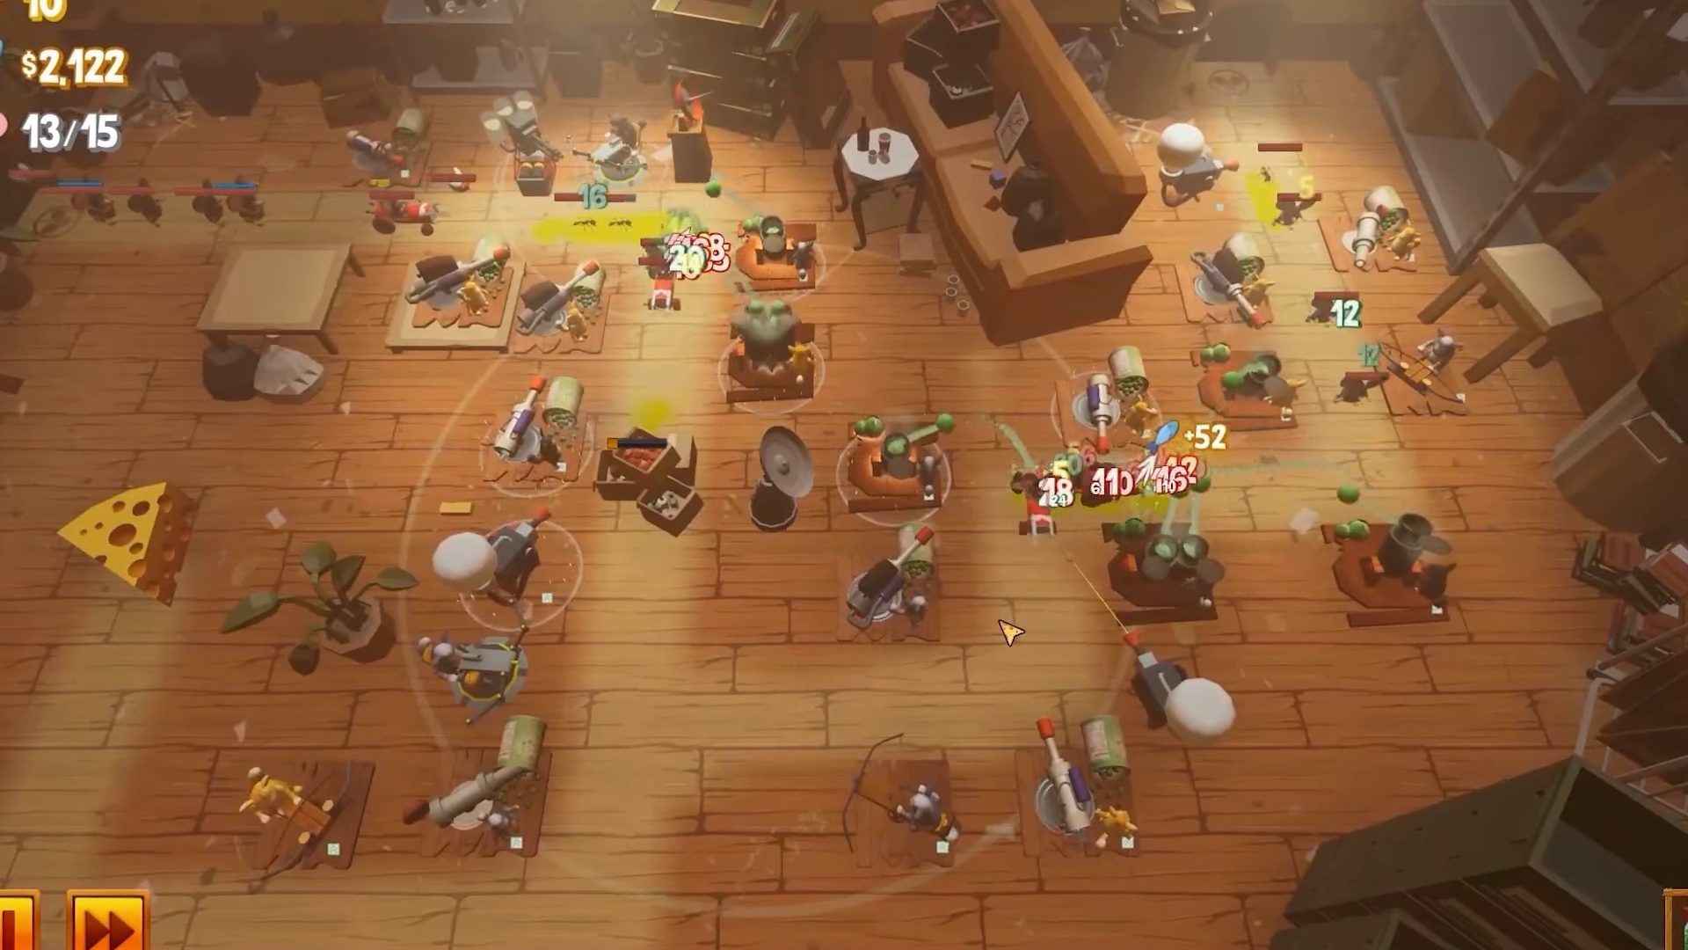
Select the Glure tower and upgrade it to Lv.3.
{"action": "left_click", "coordinate": [1188, 701]}
{"action": "left_click", "coordinate": [13, 882]}
{"action": "left_click", "coordinate": [13, 882]}
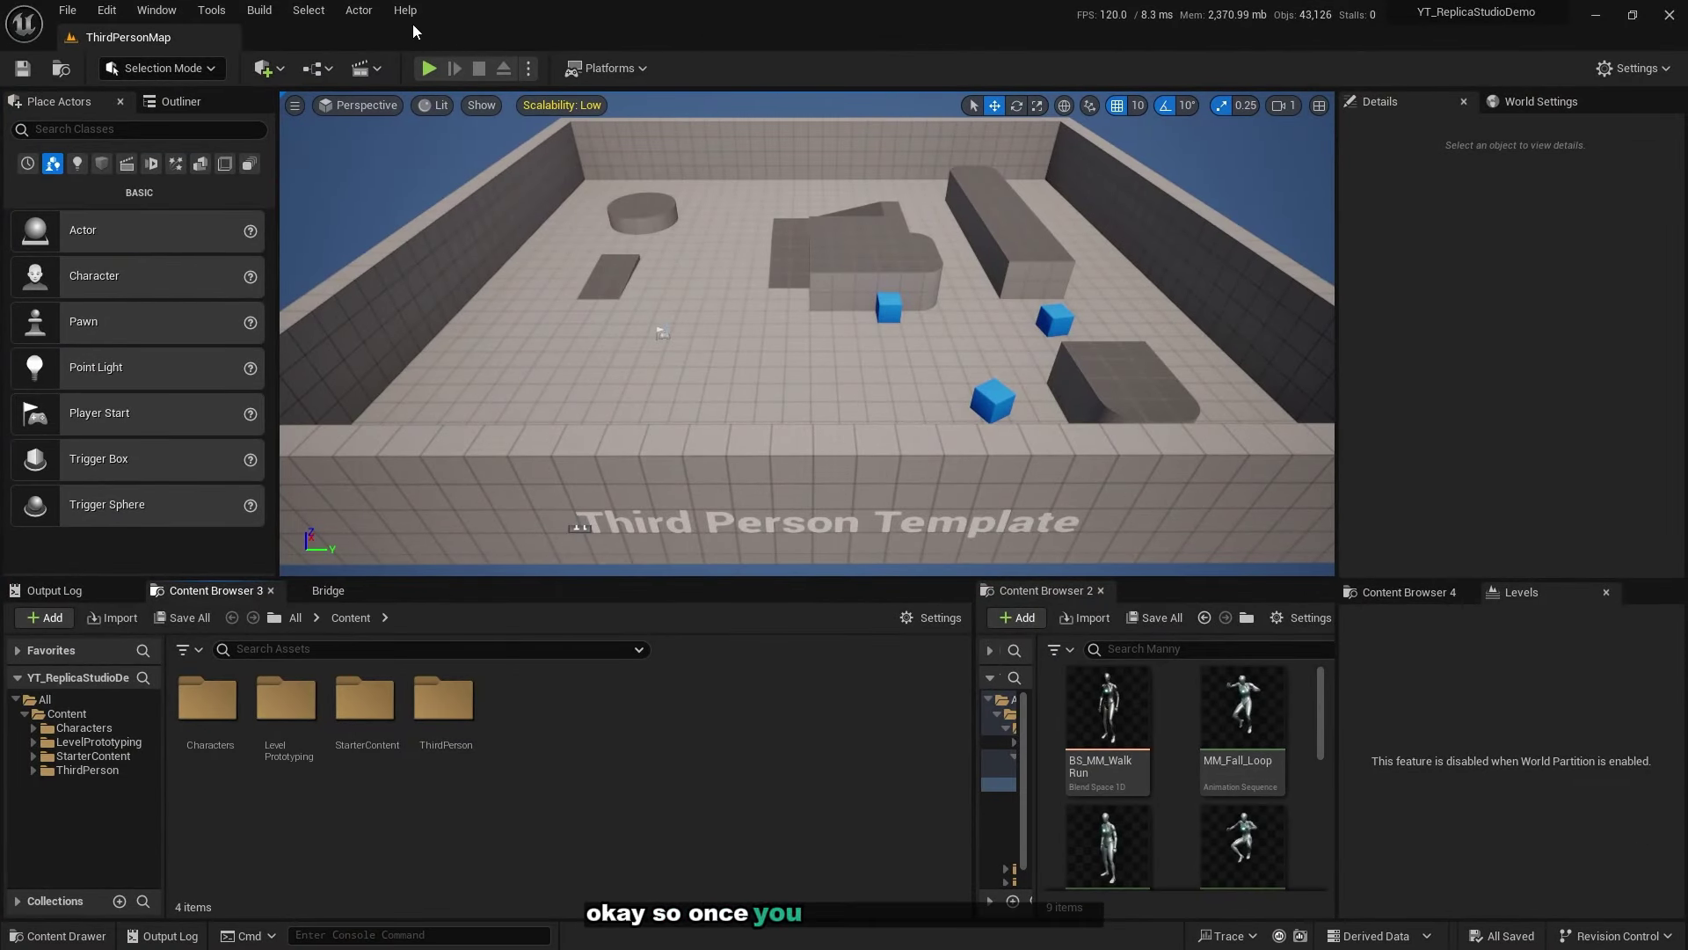
Enable the Replica Studios Link plugin under Edit > Plugins and restart the editor.
{"action": "left_click", "coordinate": [101, 10]}
{"action": "left_click", "coordinate": [181, 288]}
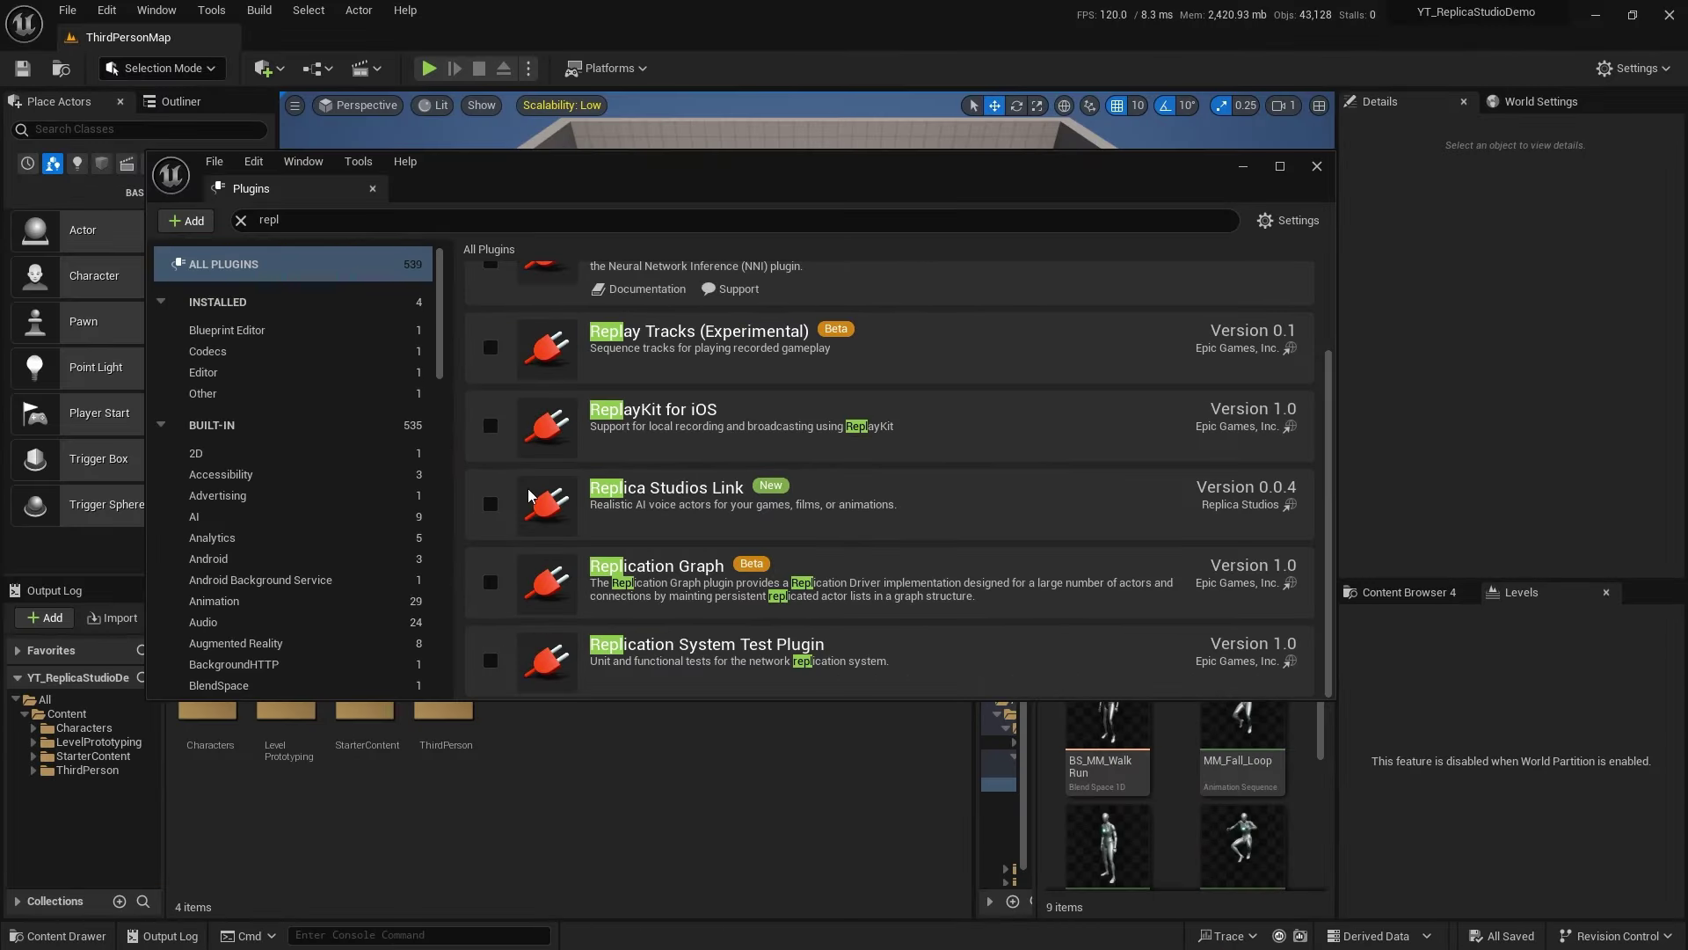
{"action": "left_click", "coordinate": [490, 504]}
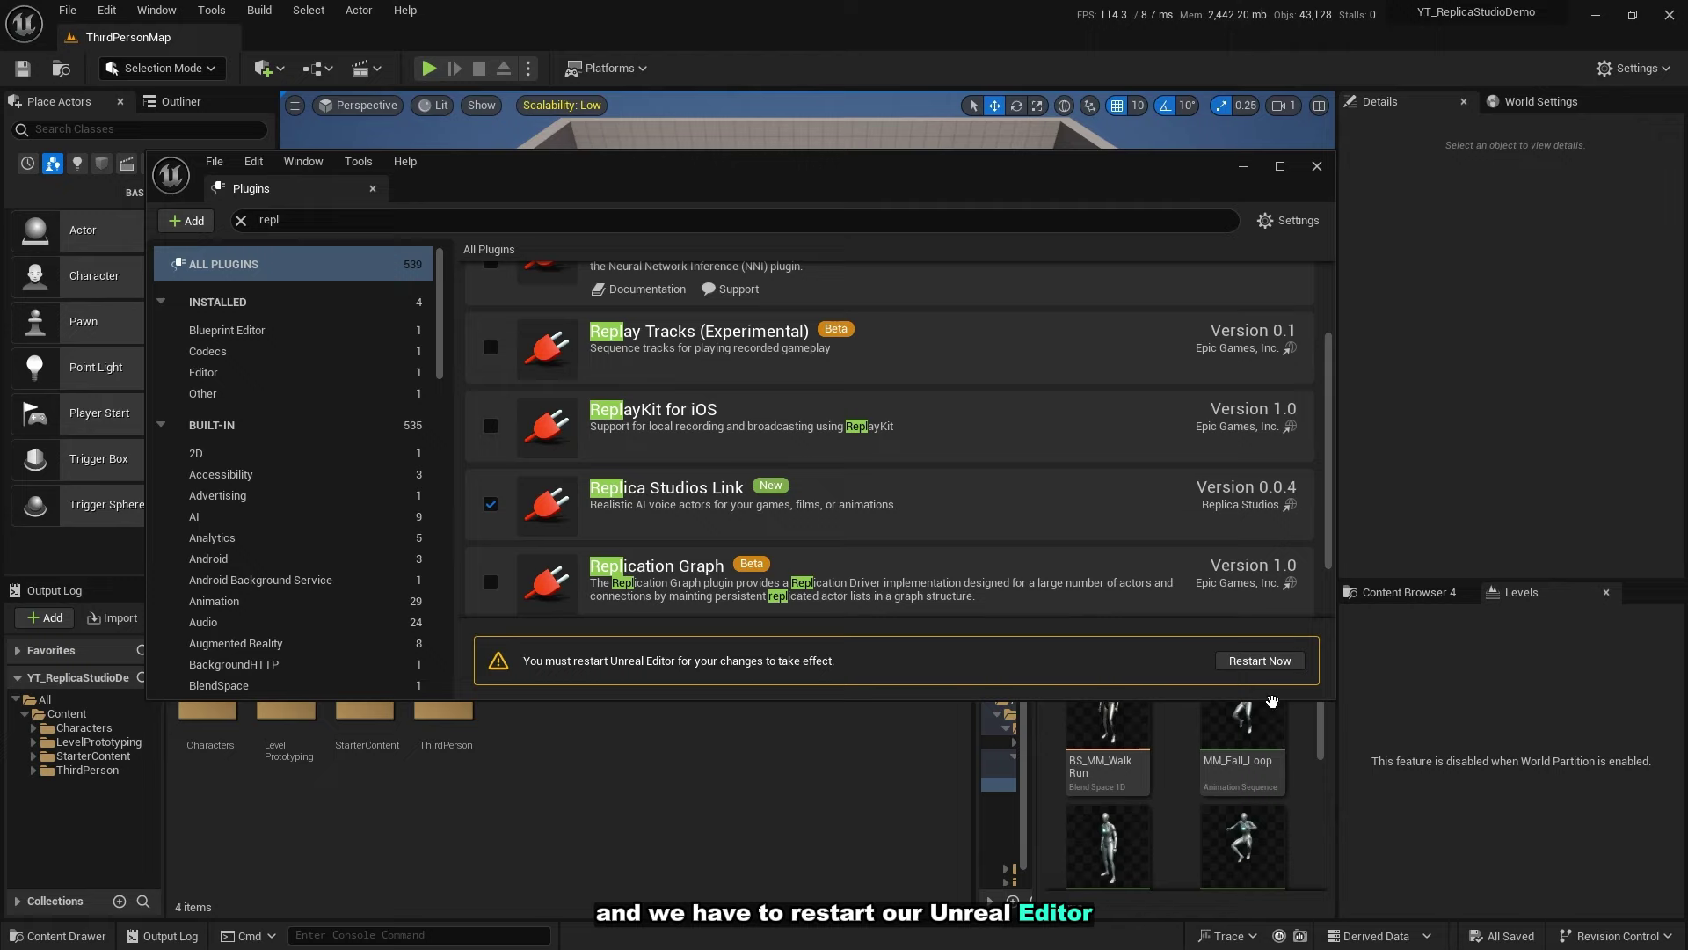
{"action": "left_click", "coordinate": [1283, 670]}
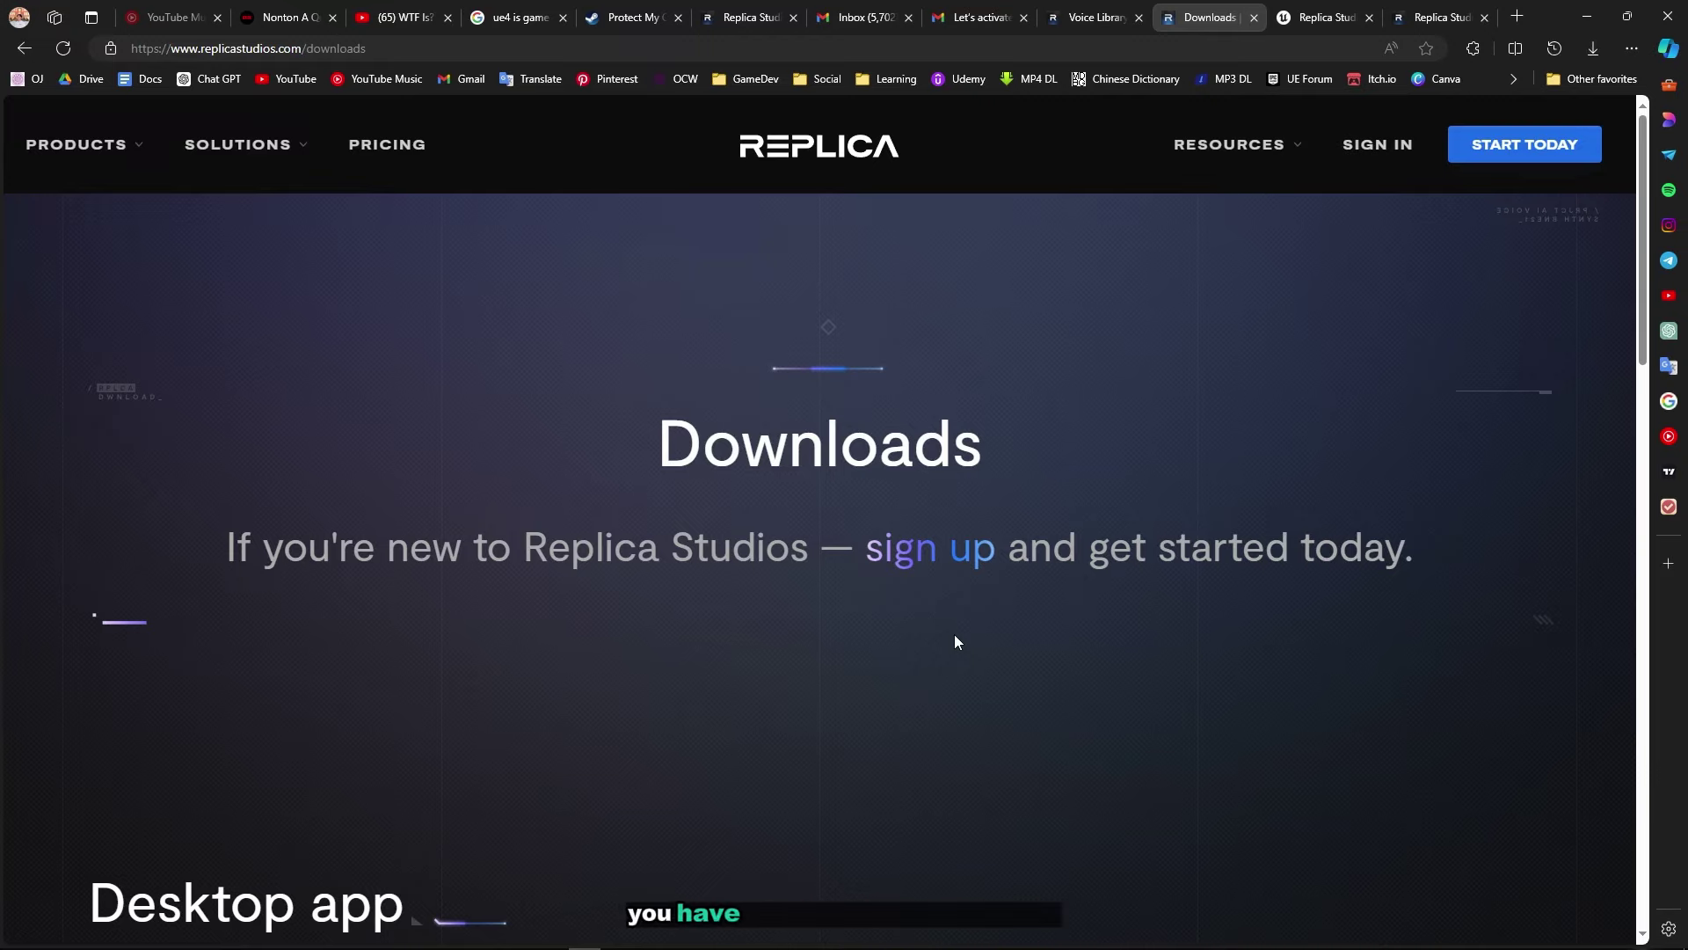
Download the Windows Replica Studios desktop app installer and open it.
{"action": "scroll", "coordinate": [994, 625], "scroll_direction": "down", "scroll_amount": 6}
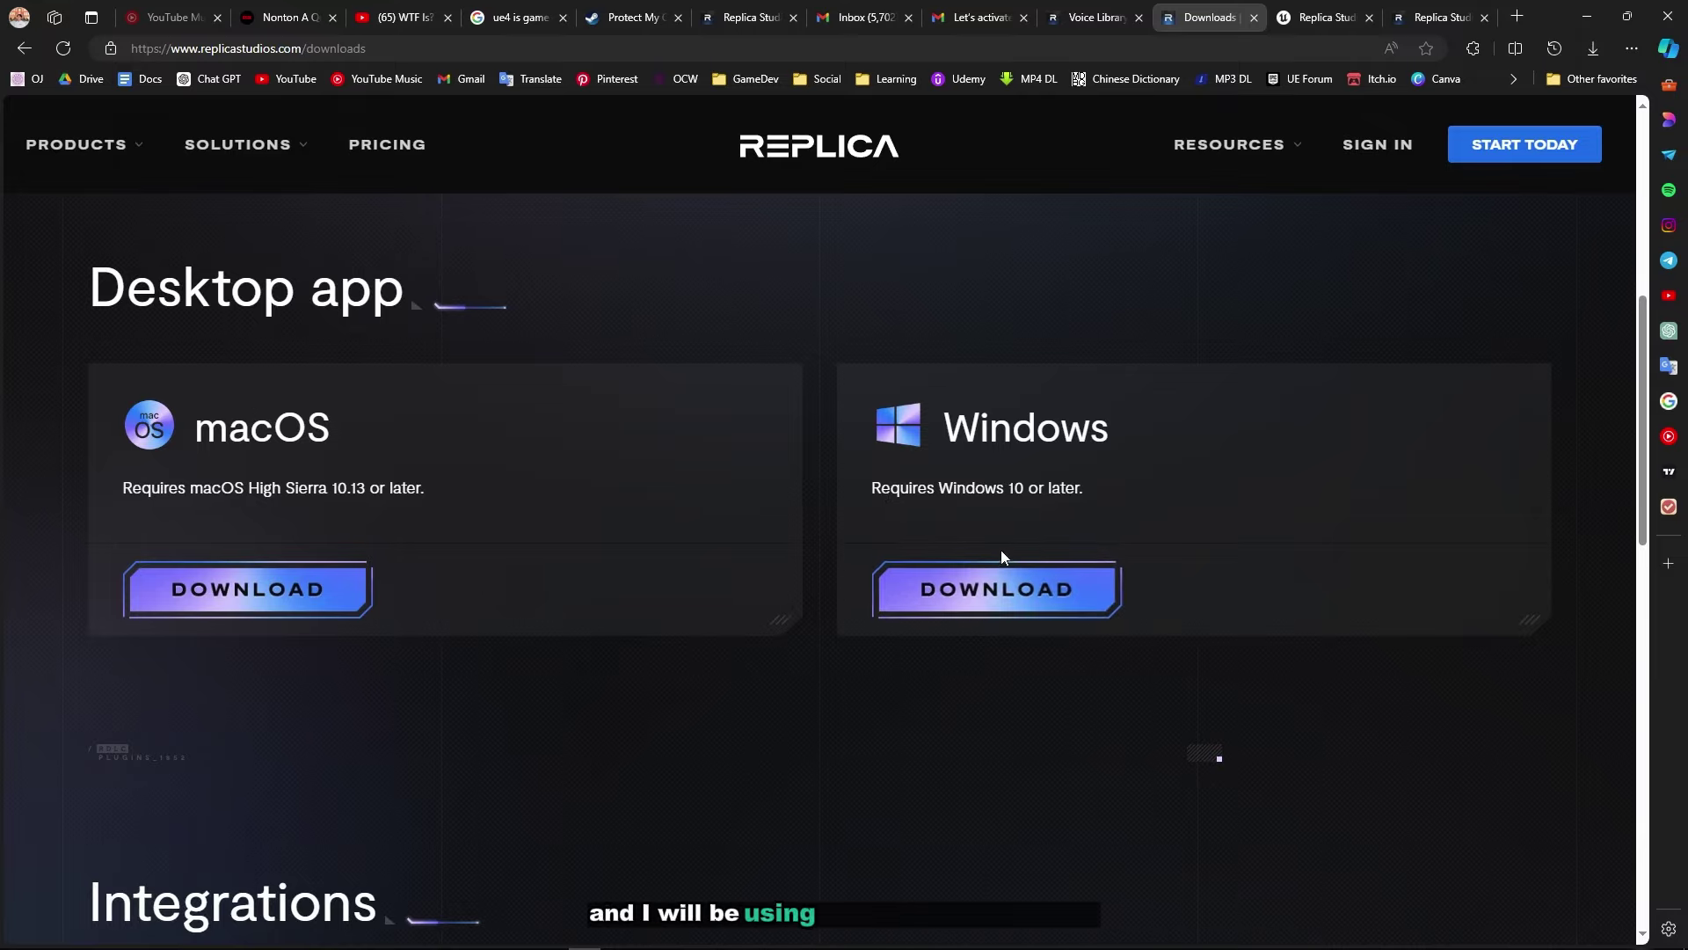
{"action": "left_click", "coordinate": [997, 572]}
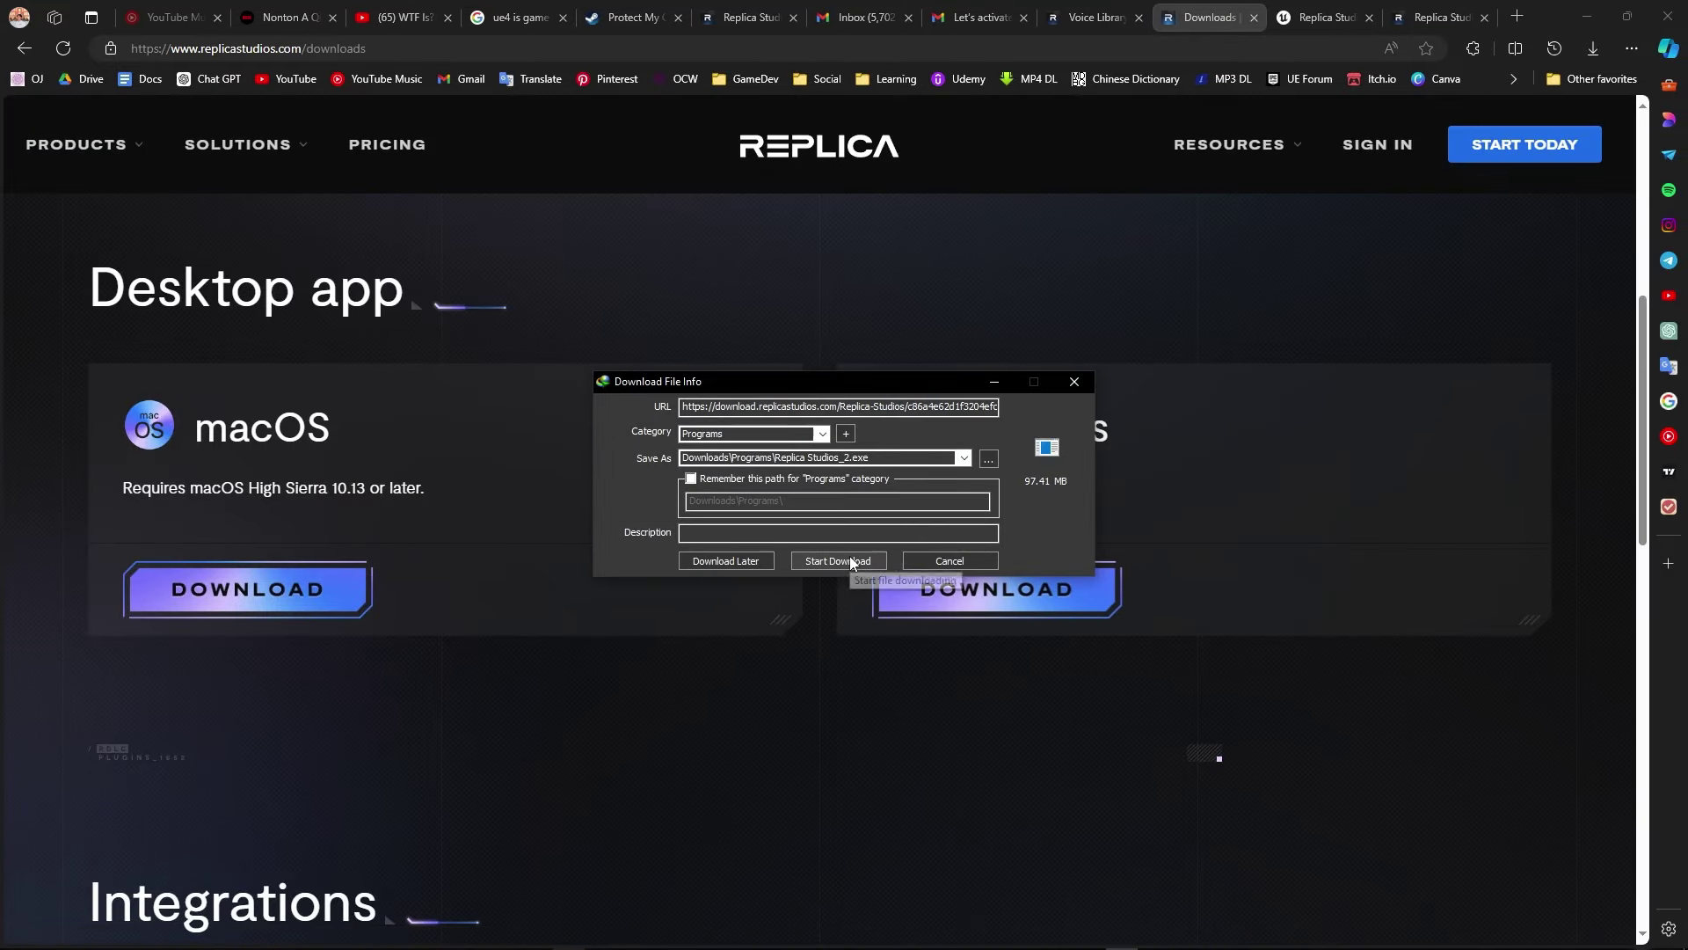
{"action": "left_click", "coordinate": [850, 560]}
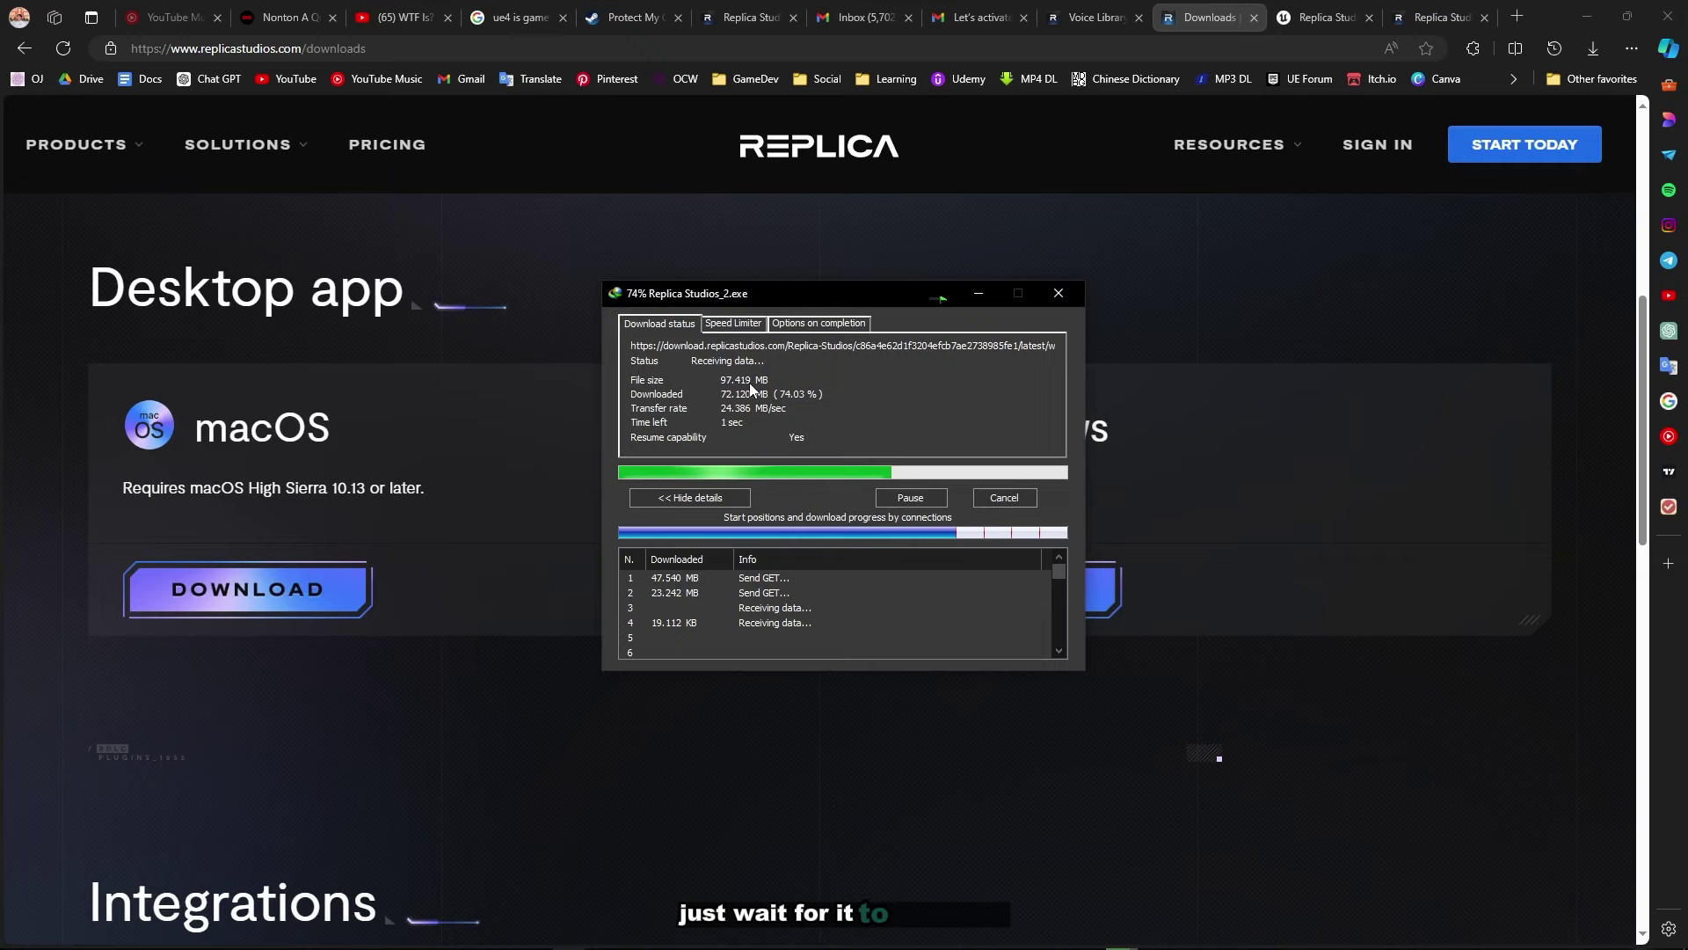
{"action": "left_click", "coordinate": [710, 543]}
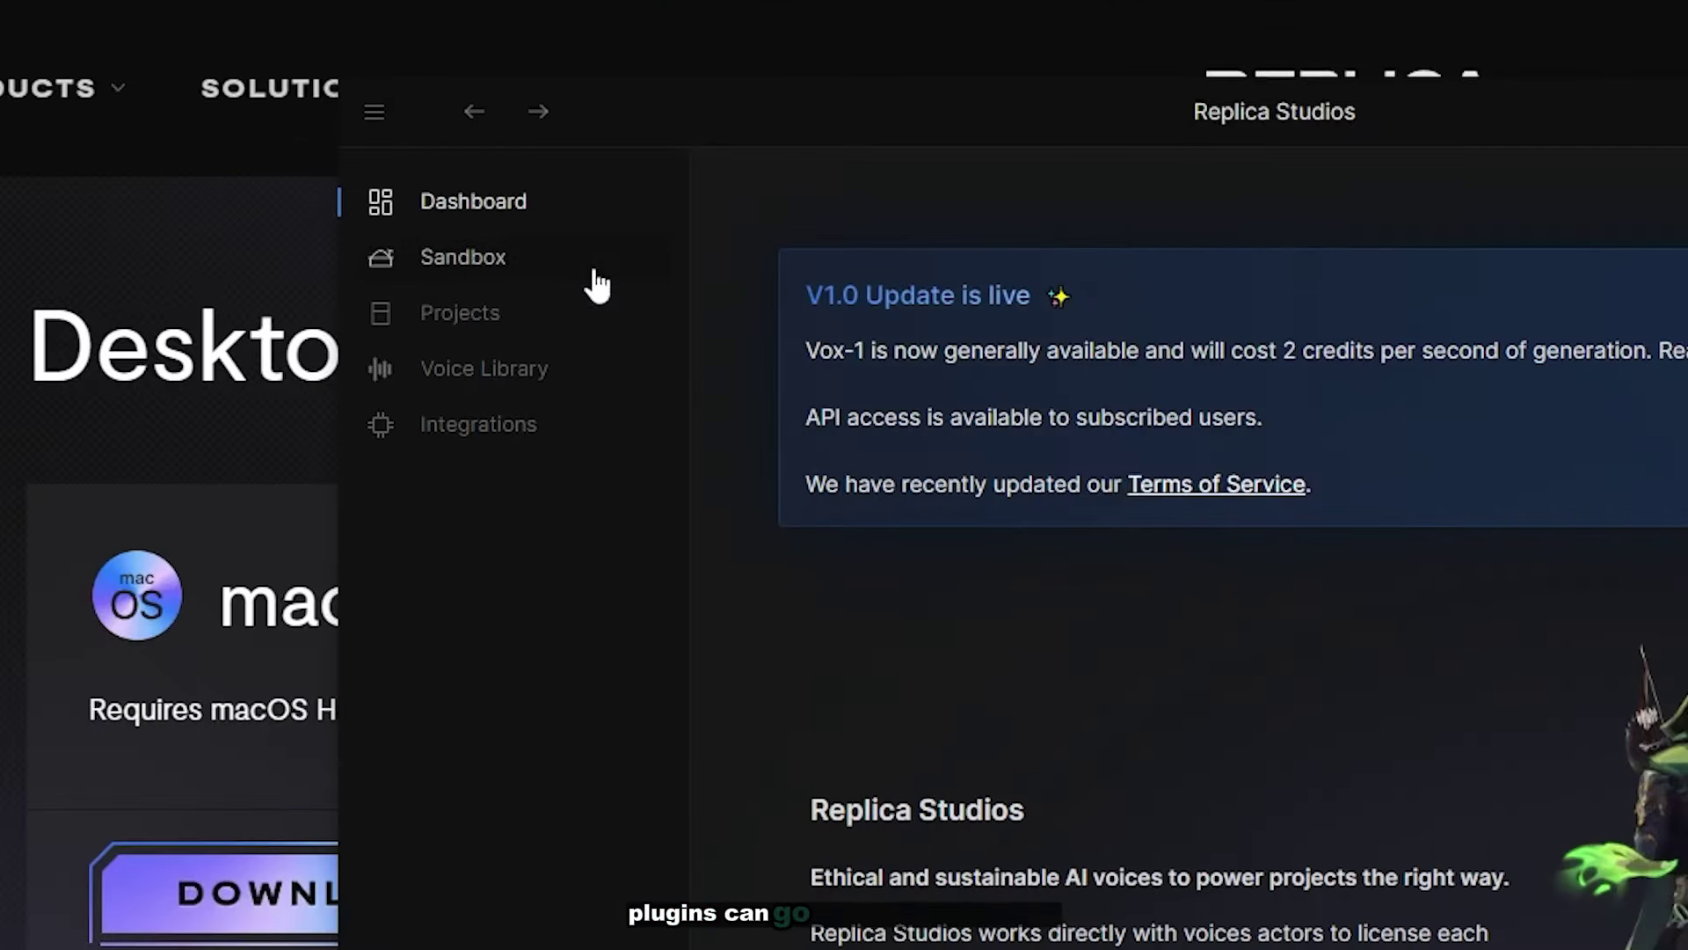
Go to the Sandbox and pick Evan from the AI voice actor list.
{"action": "left_click", "coordinate": [400, 241]}
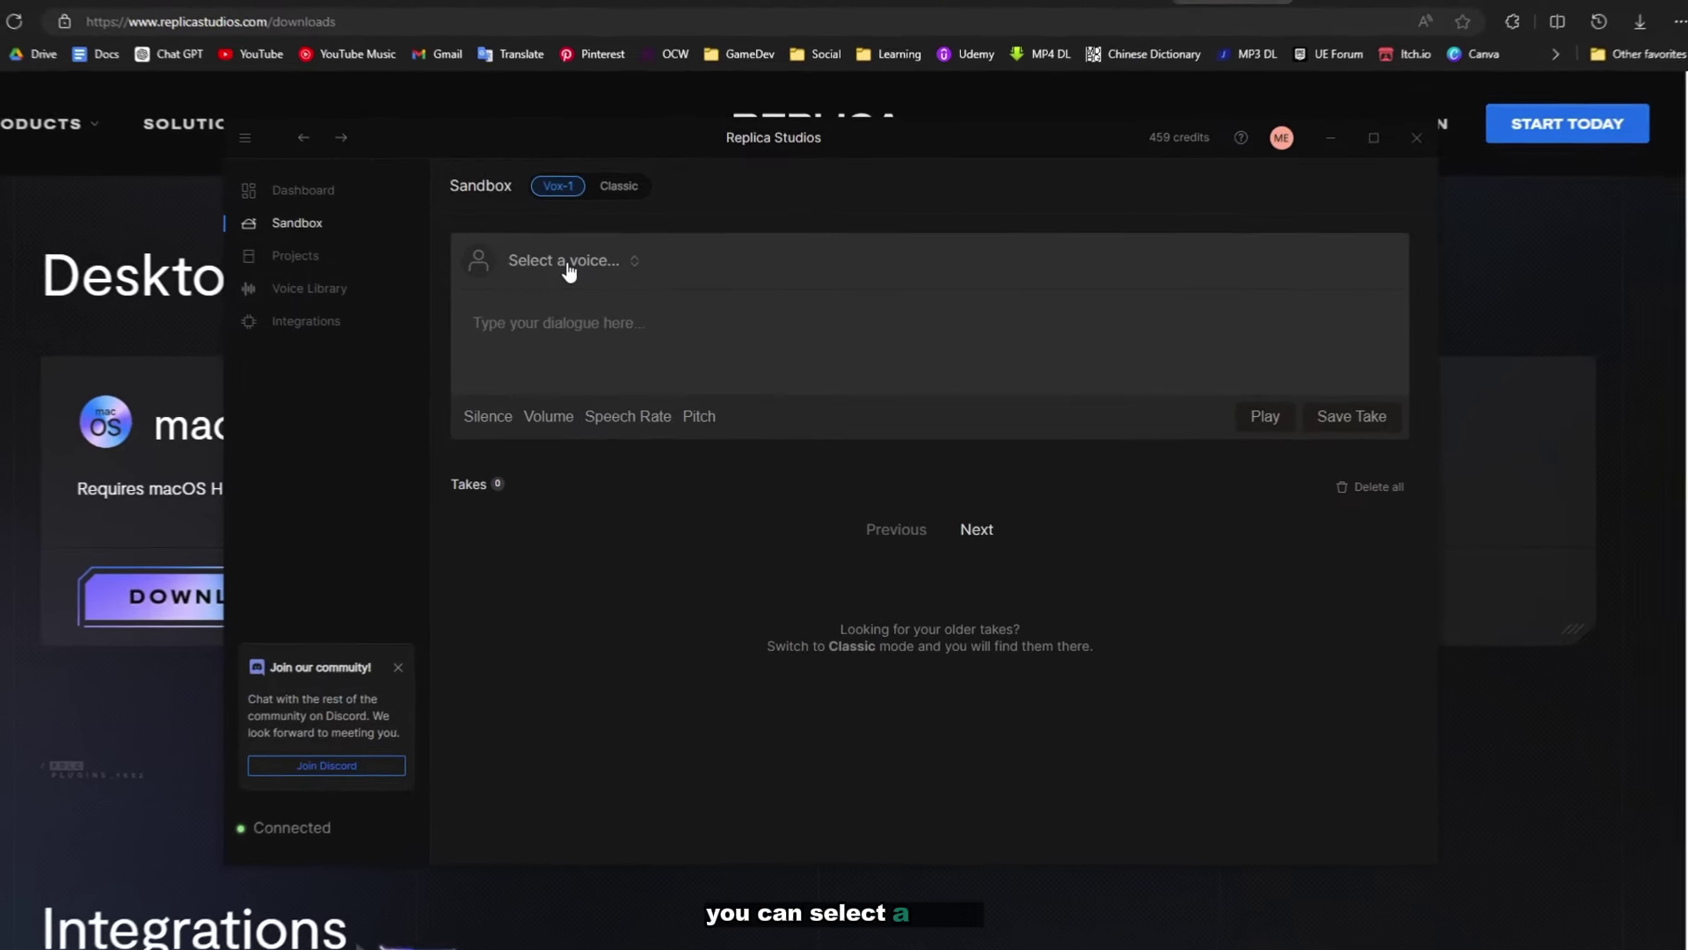
{"action": "left_click", "coordinate": [537, 248]}
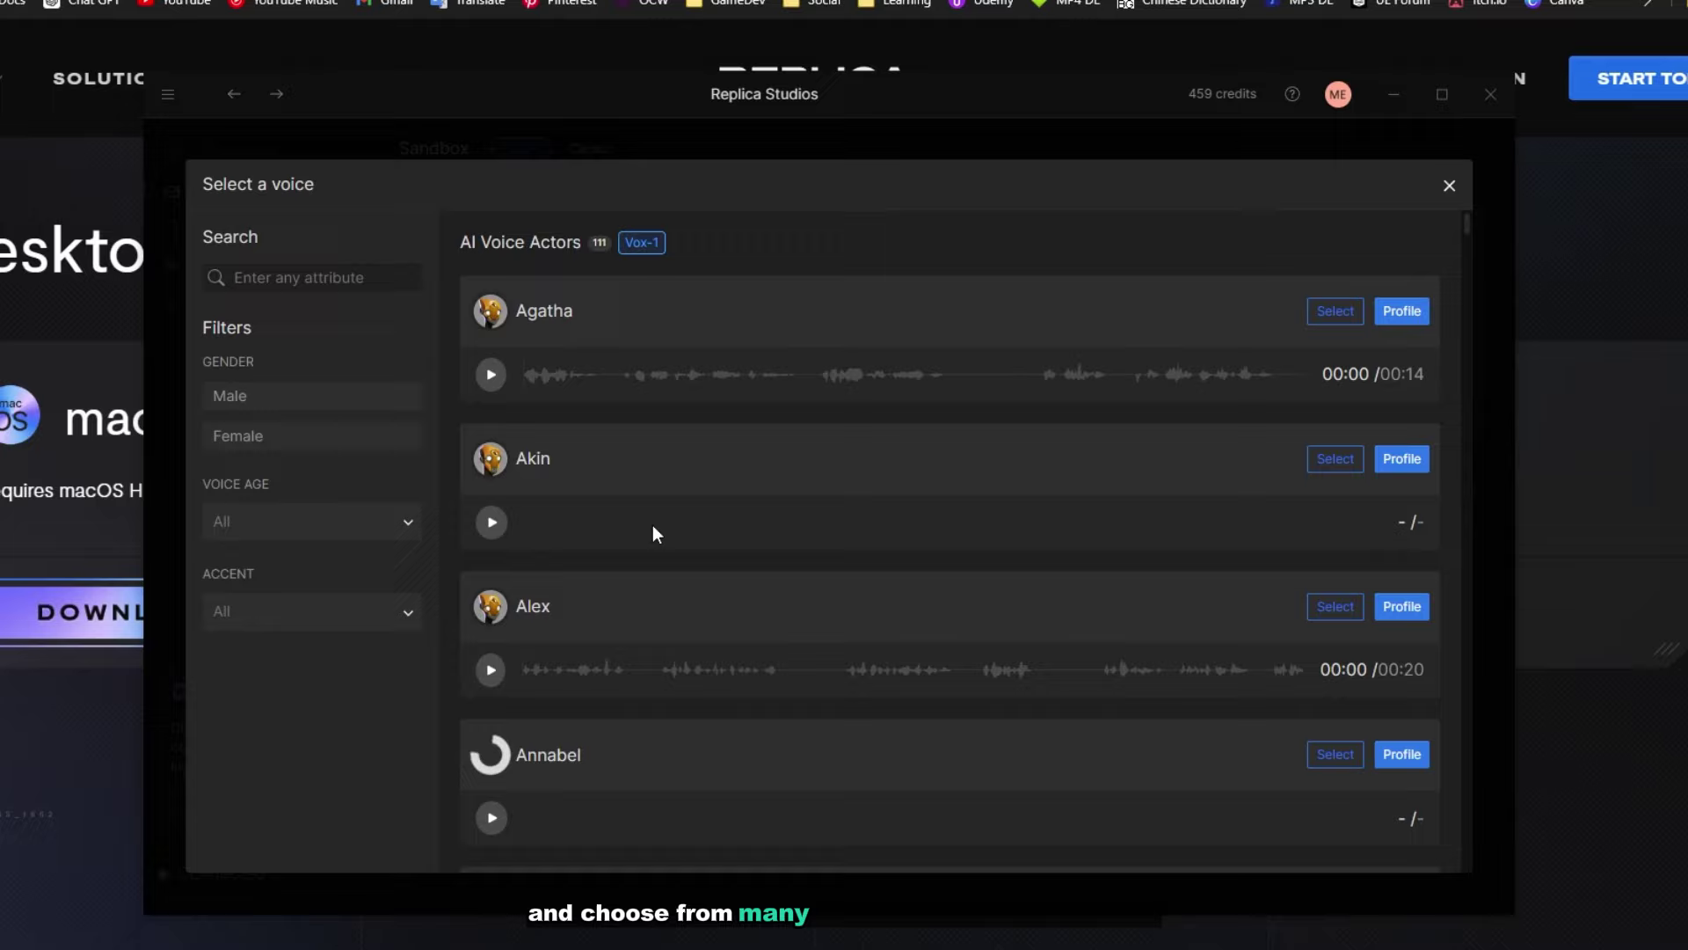
{"action": "scroll", "coordinate": [652, 525], "scroll_direction": "down", "scroll_amount": 10}
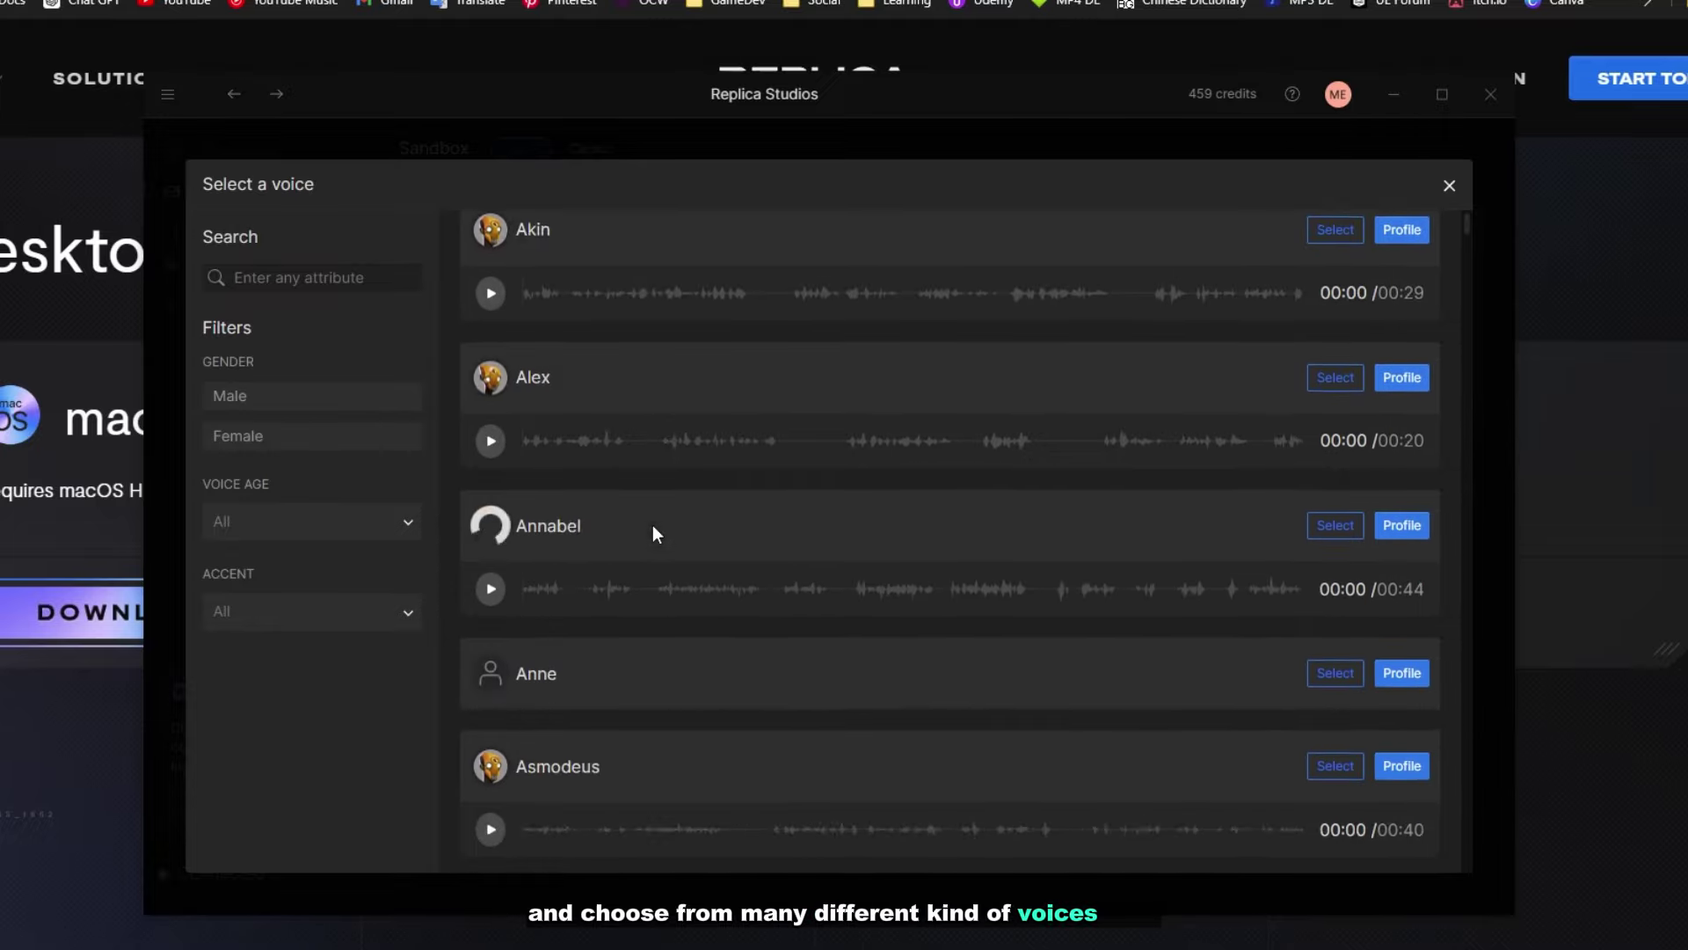
{"action": "scroll", "coordinate": [921, 449], "scroll_direction": "down", "scroll_amount": 10}
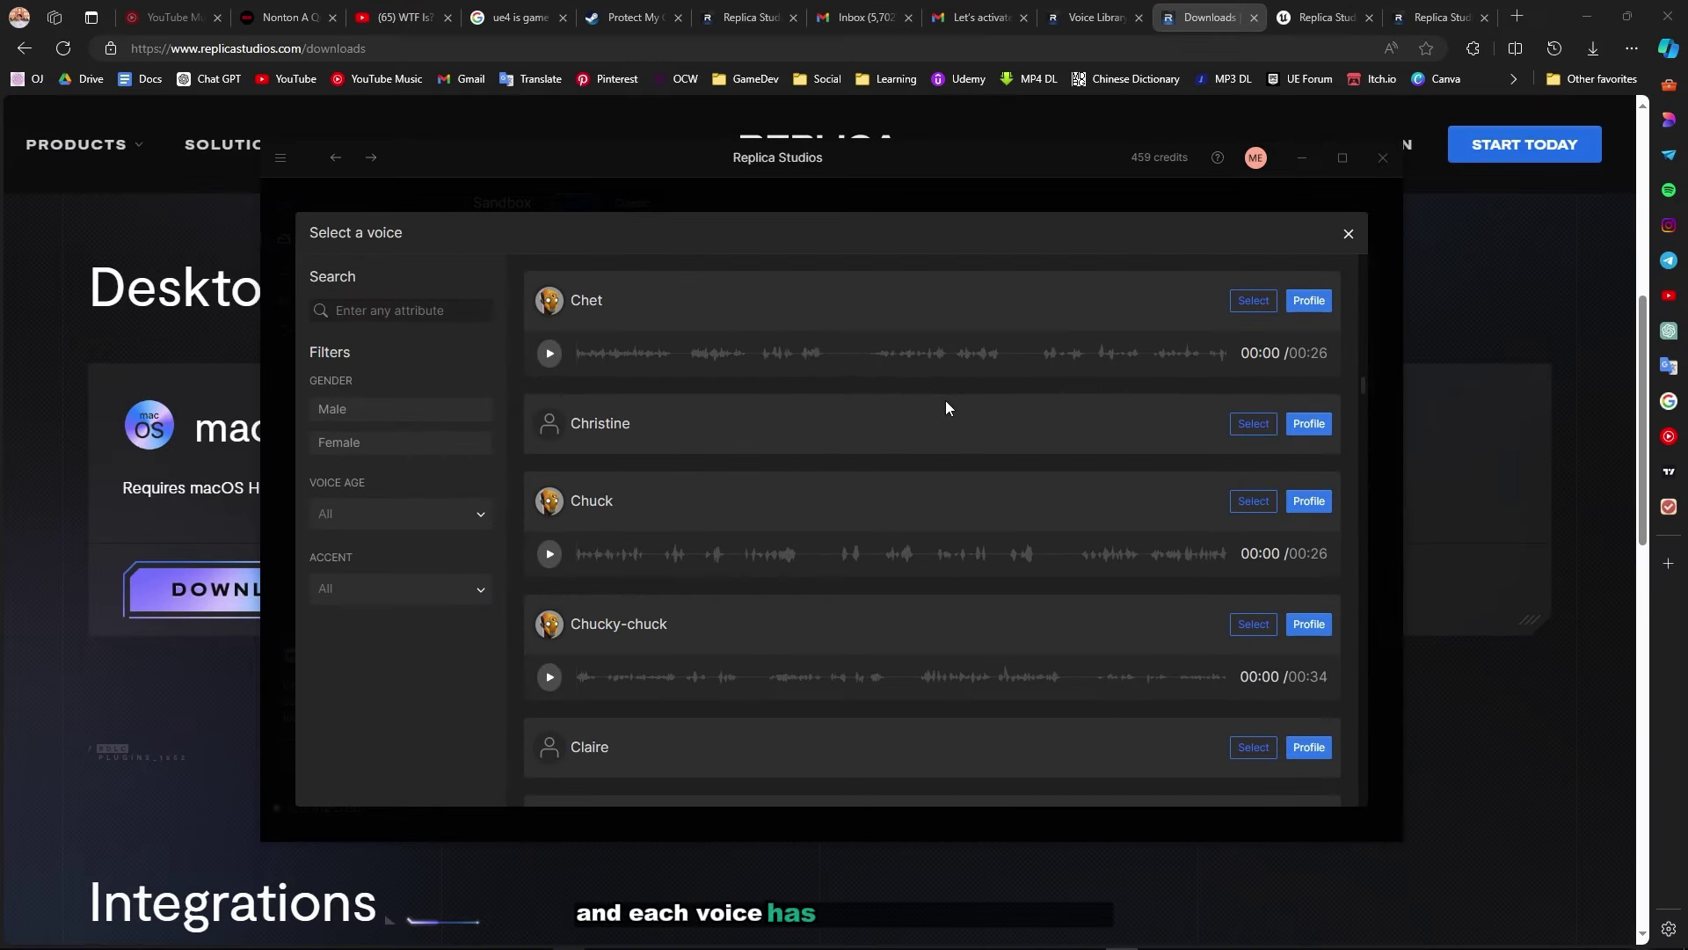
{"action": "scroll", "coordinate": [914, 425], "scroll_direction": "down", "scroll_amount": 2}
{"action": "scroll", "coordinate": [707, 571], "scroll_direction": "down", "scroll_amount": 15}
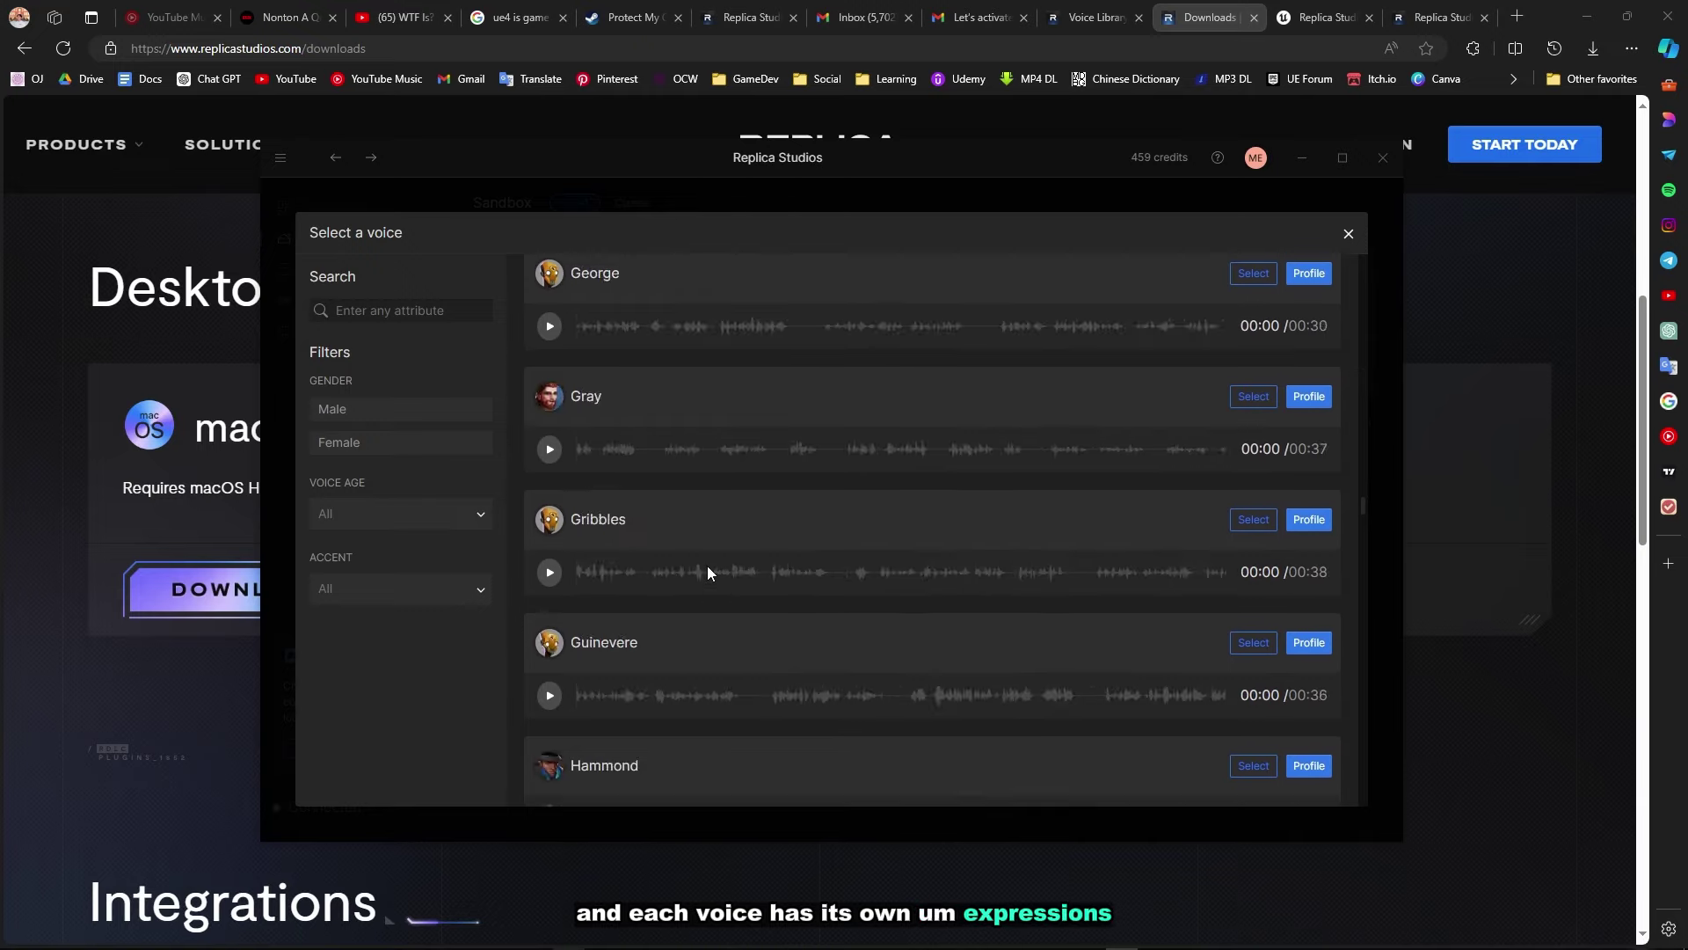
{"action": "scroll", "coordinate": [712, 562], "scroll_direction": "up", "scroll_amount": 10}
{"action": "scroll", "coordinate": [608, 528], "scroll_direction": "down", "scroll_amount": 2}
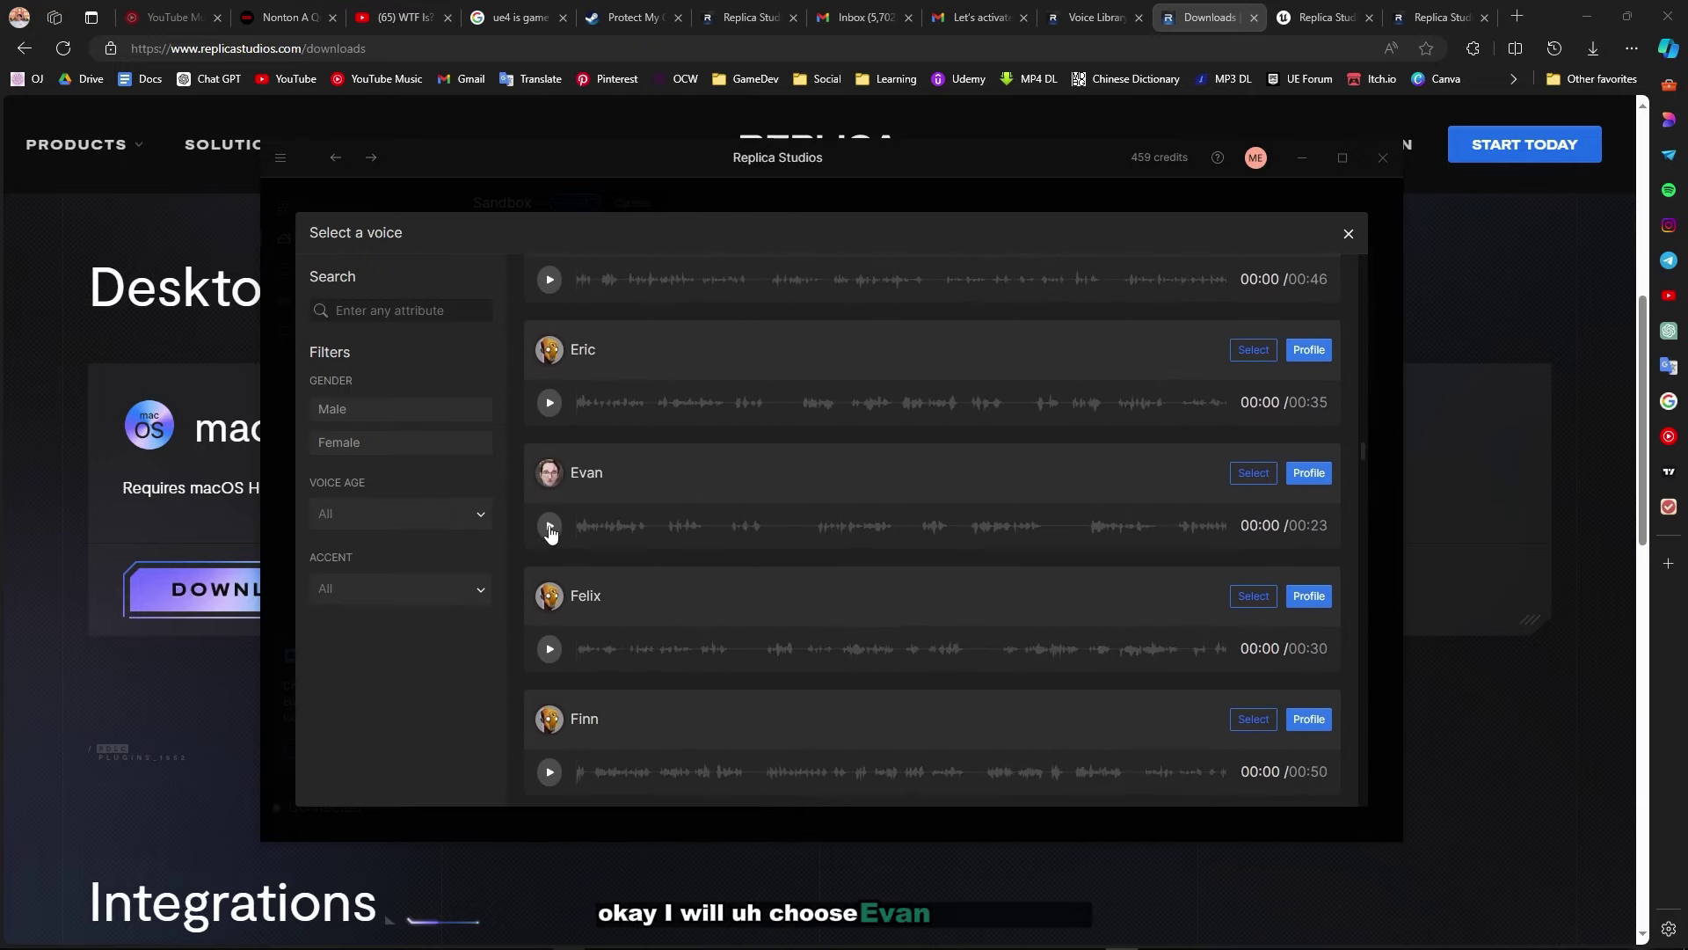
{"action": "left_click", "coordinate": [1254, 472]}
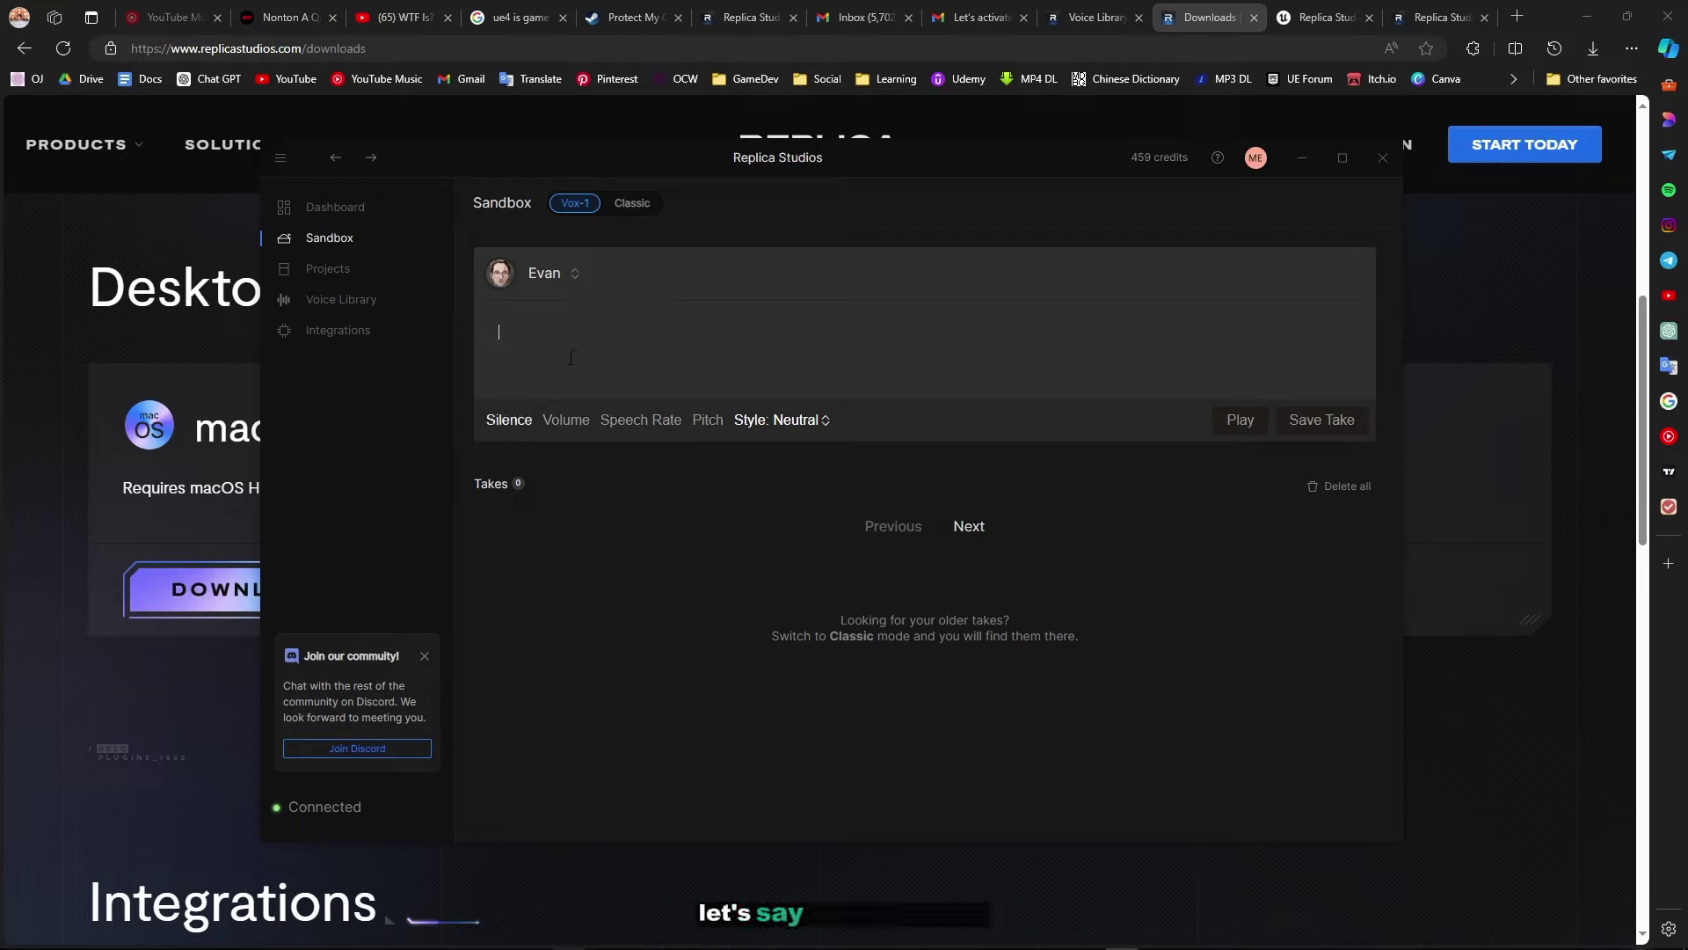
Type the YouTube-channel welcome prompt about using this AI voice tool in Unreal Engine 5.
{"action": "type", "text": "Wel"}
{"action": "type", "text": "come to my Yout"}
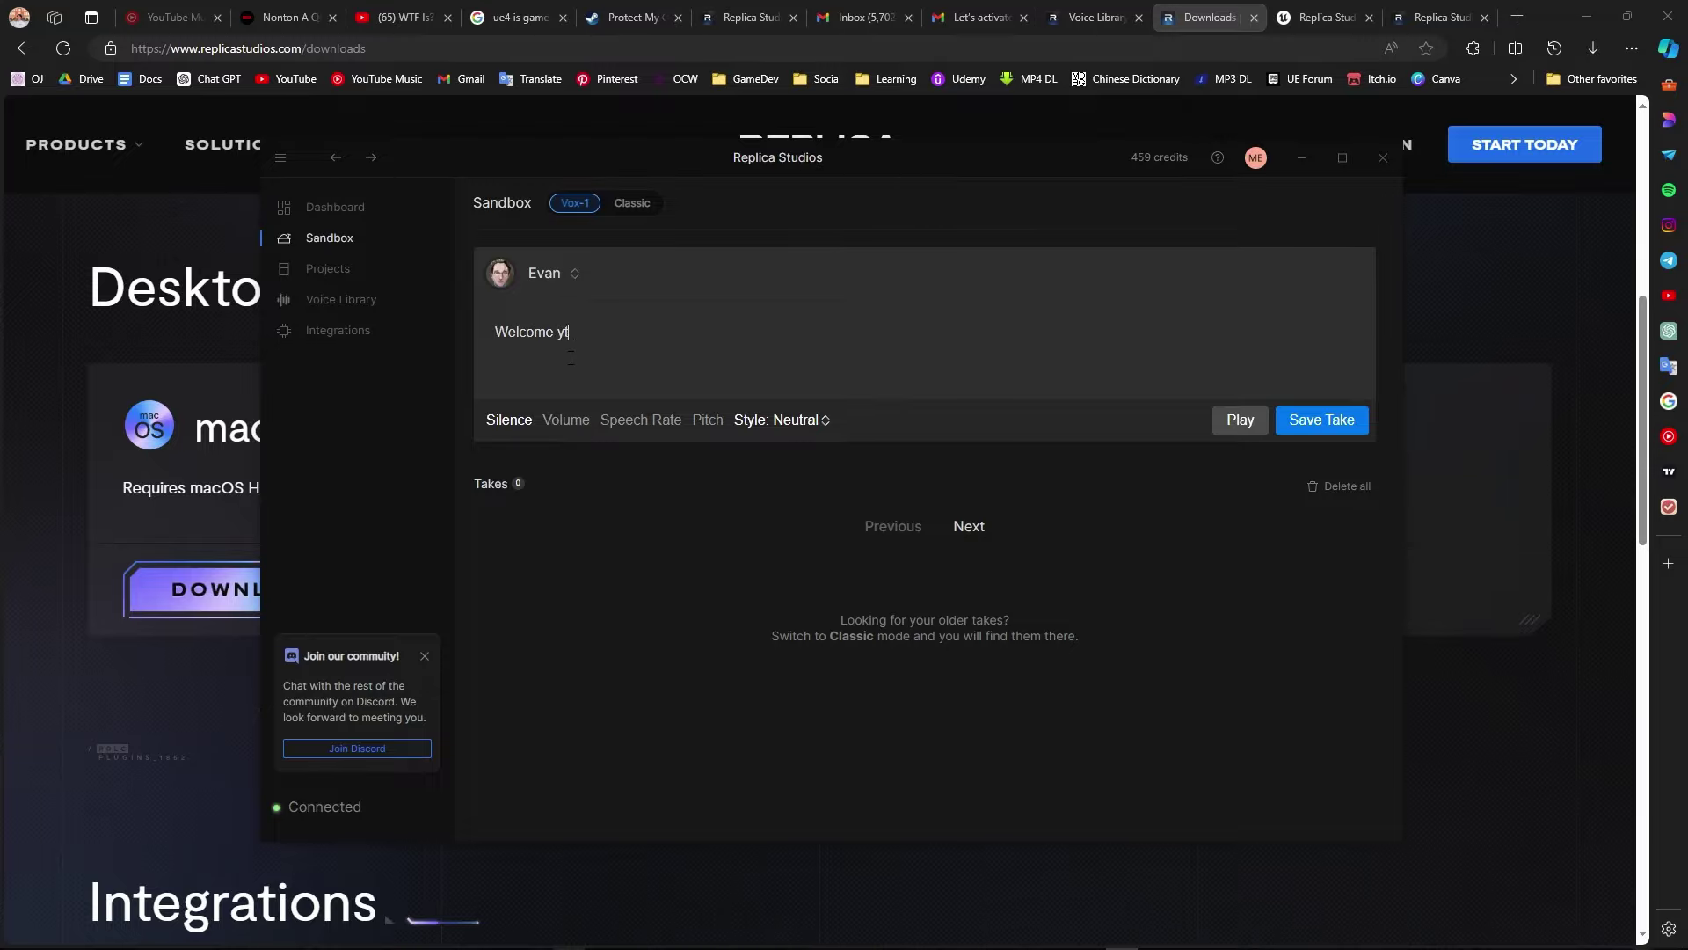
{"action": "key", "text": "BackSpace"}
{"action": "key", "text": "BackSpace"}
{"action": "type", "text": "to my Youtube Channel! in this video I'm gonna hs"}
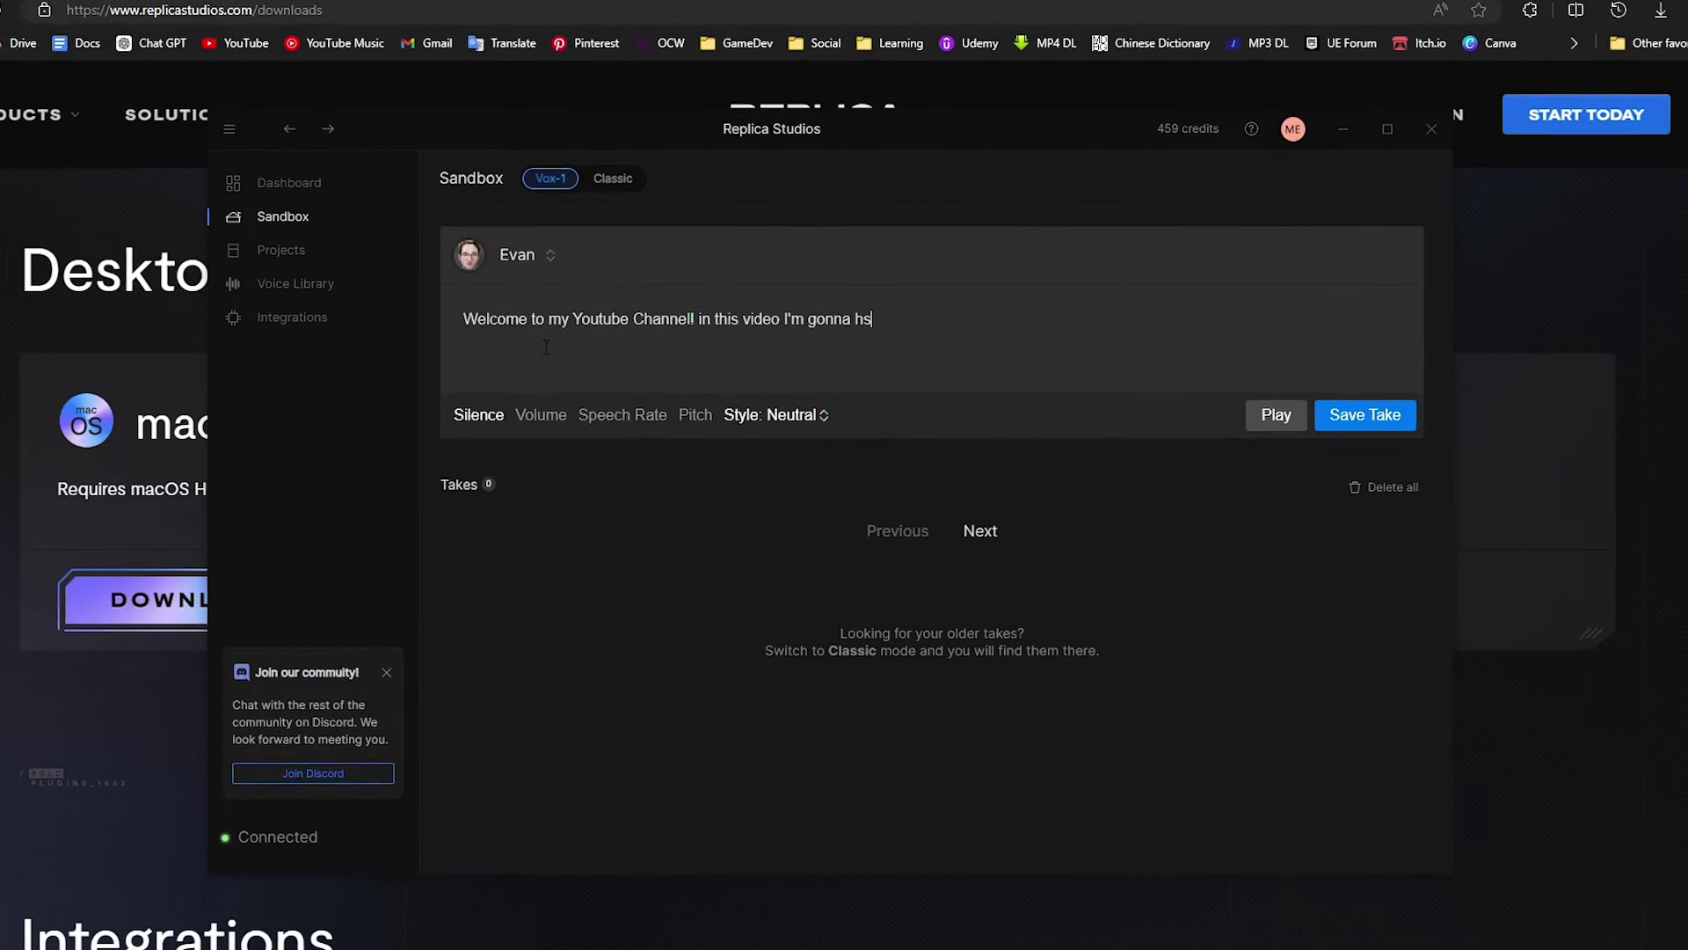
{"action": "key", "text": "BackSpace"}
{"action": "key", "text": "BackSpace"}
{"action": "type", "text": "show you how to utilize this amazing AI voice actor on your owng"}
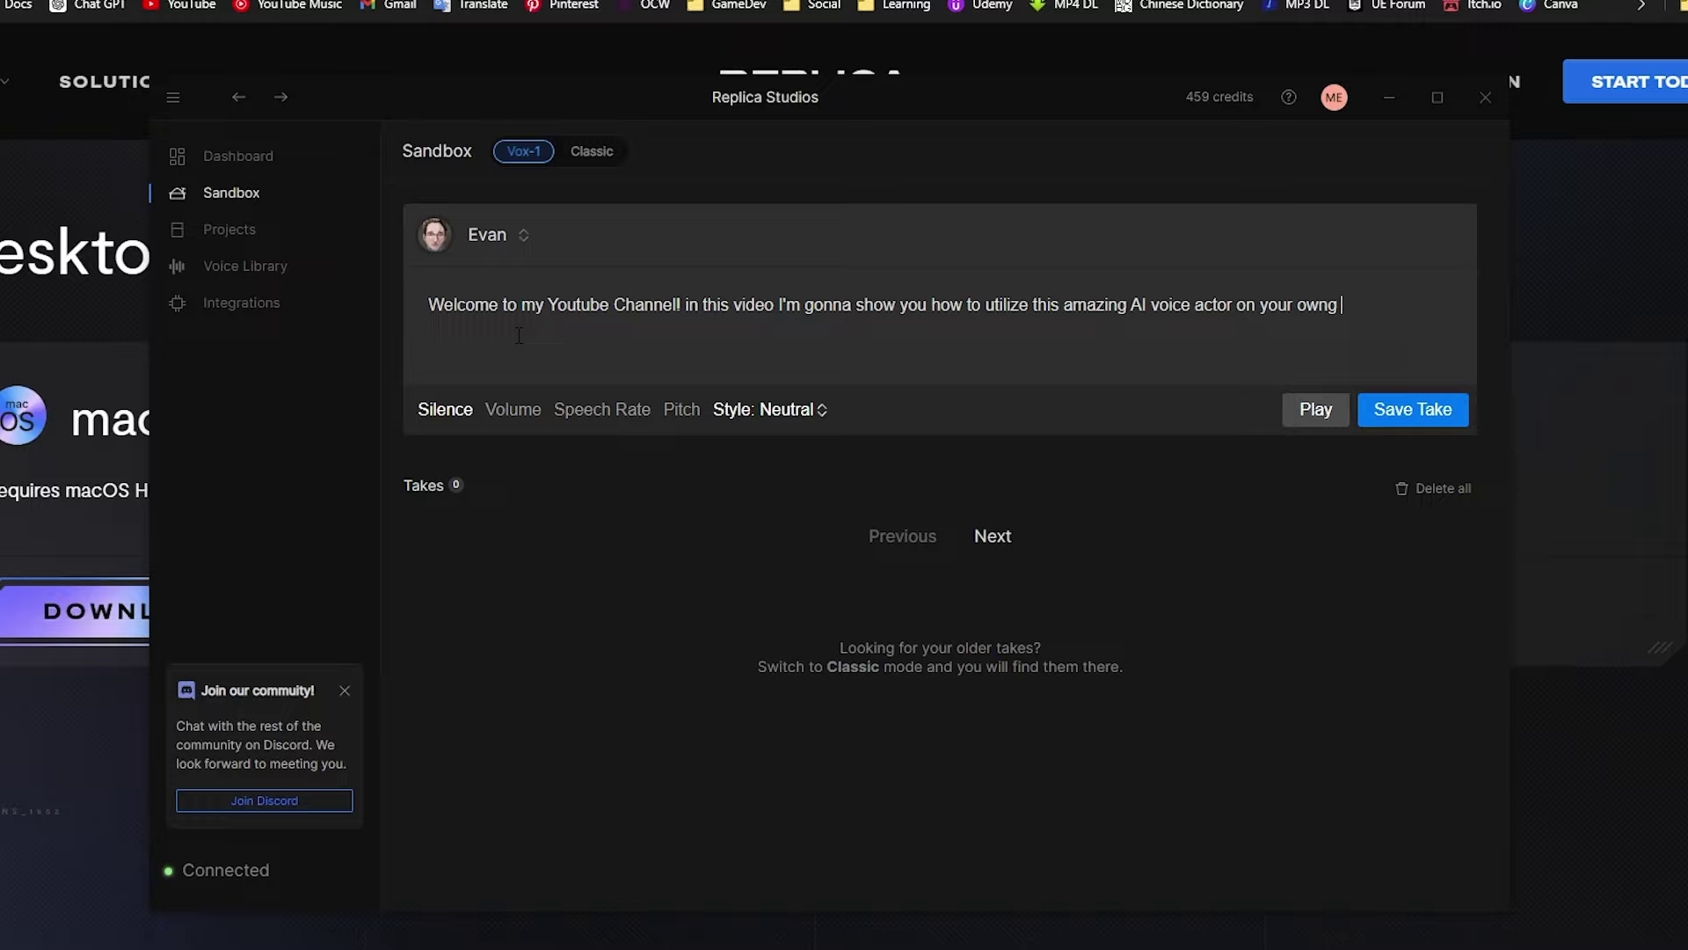
{"action": "type", "text": "ame in Unreal Engine 5. It is free (actually it is credi"}
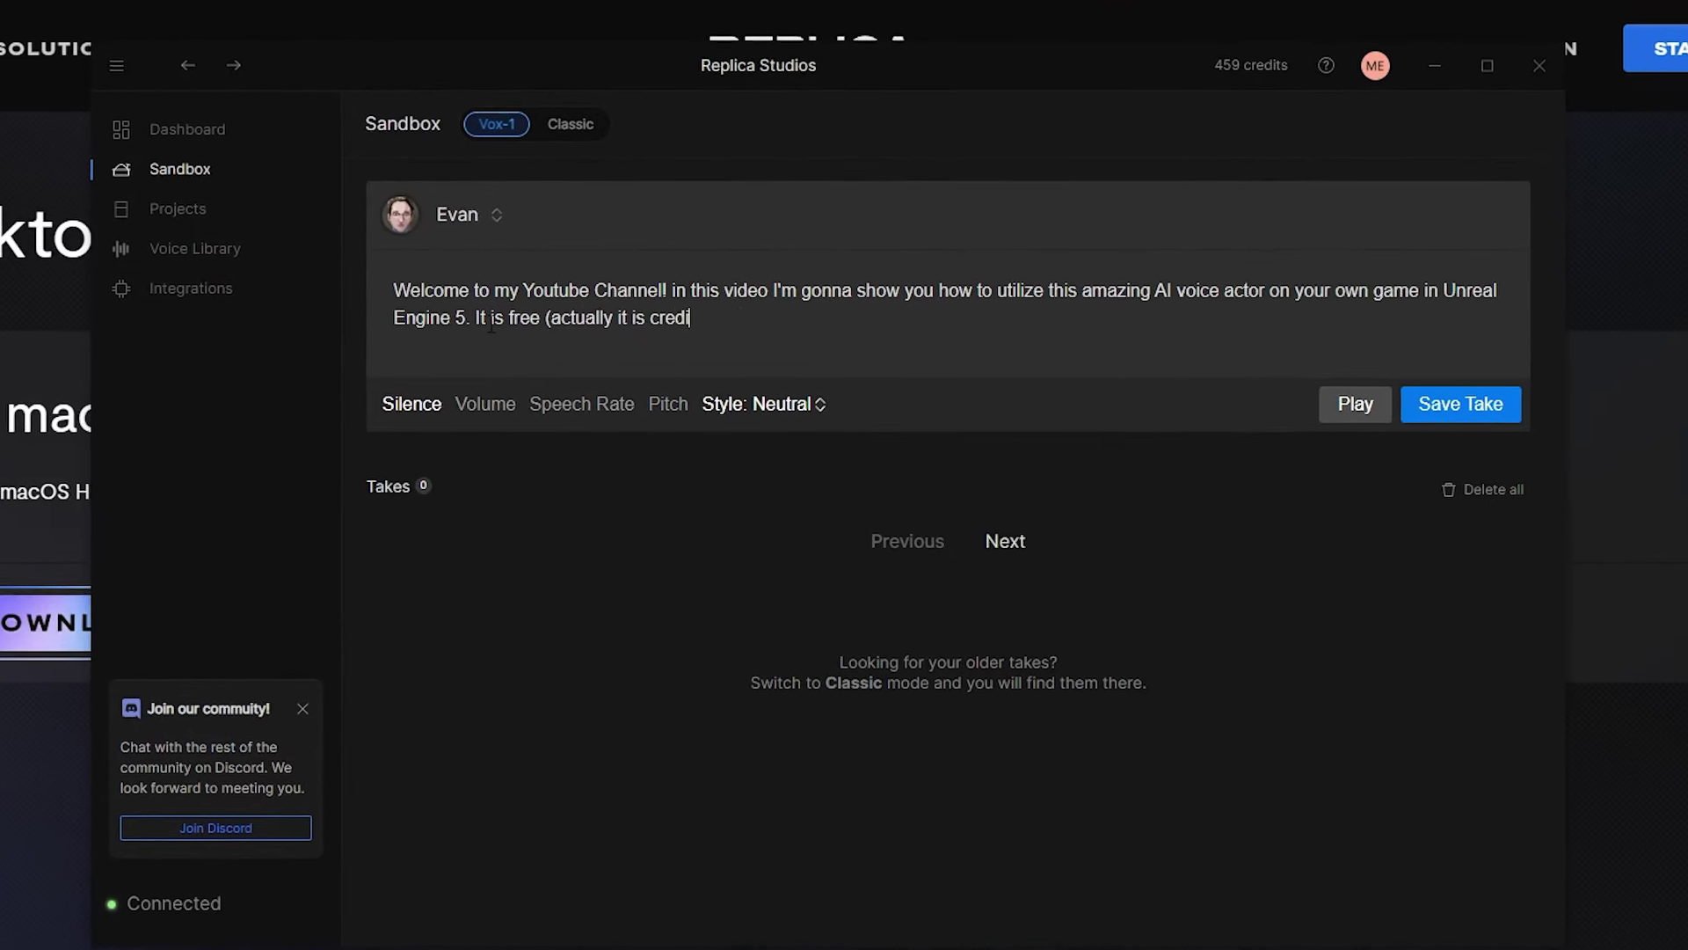
{"action": "type", "text": "t based), but you should try this one out!!!"}
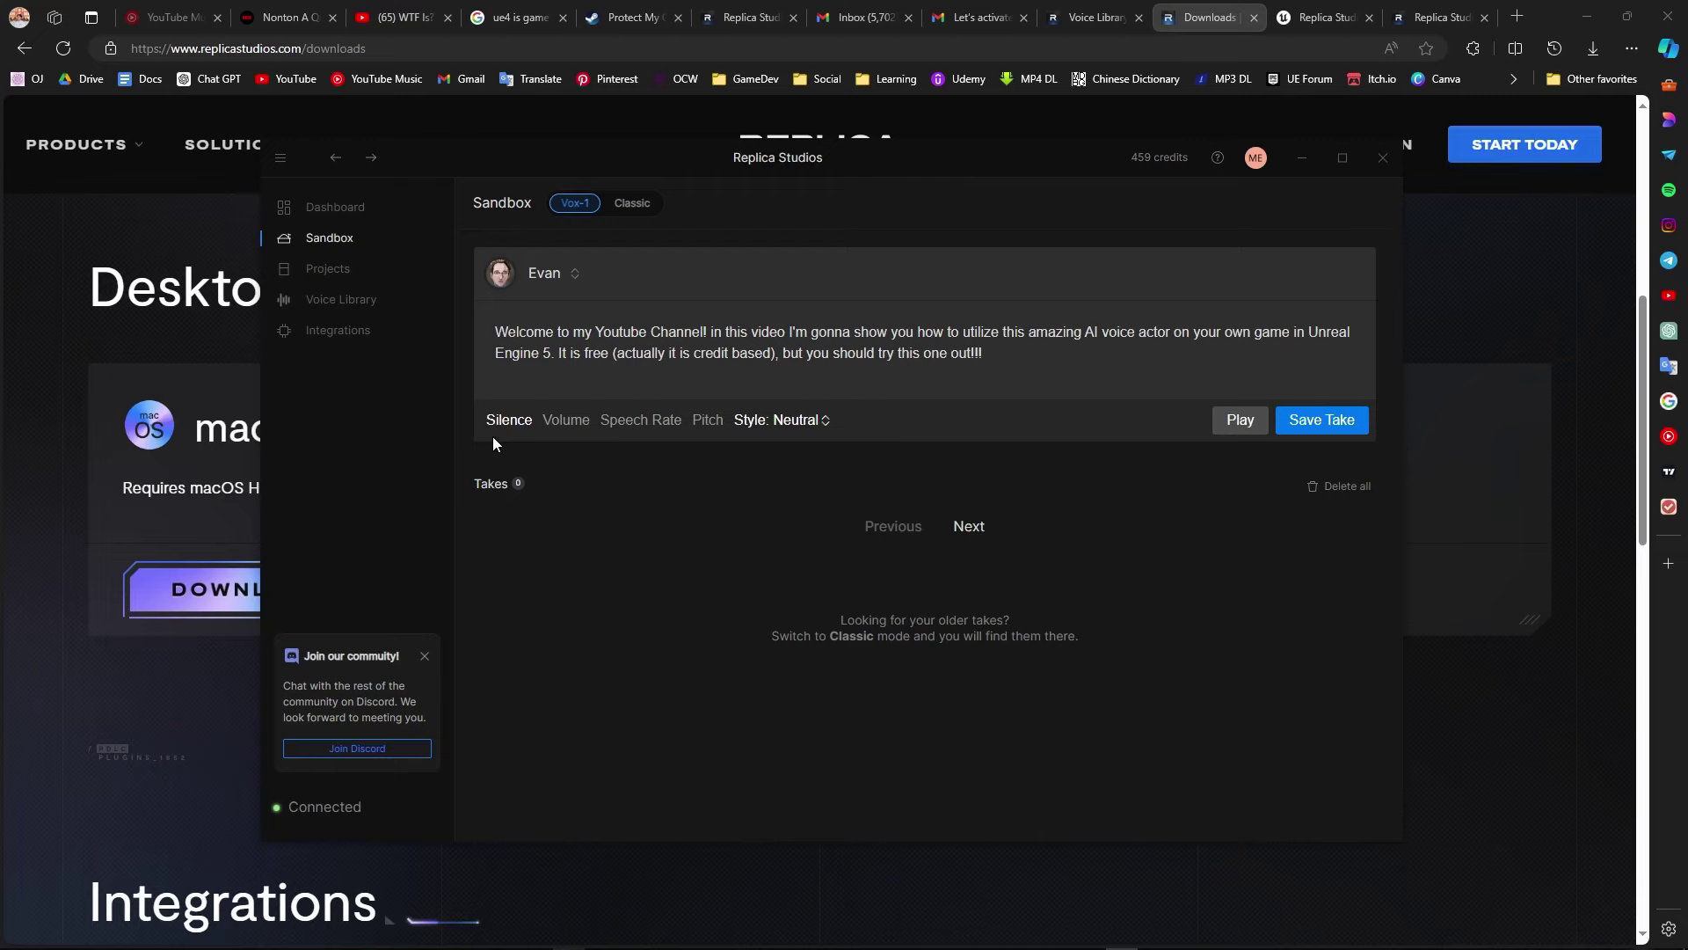
Set Evan's speaking style to Sarcastic and preview the reading.
{"action": "left_click", "coordinate": [494, 431]}
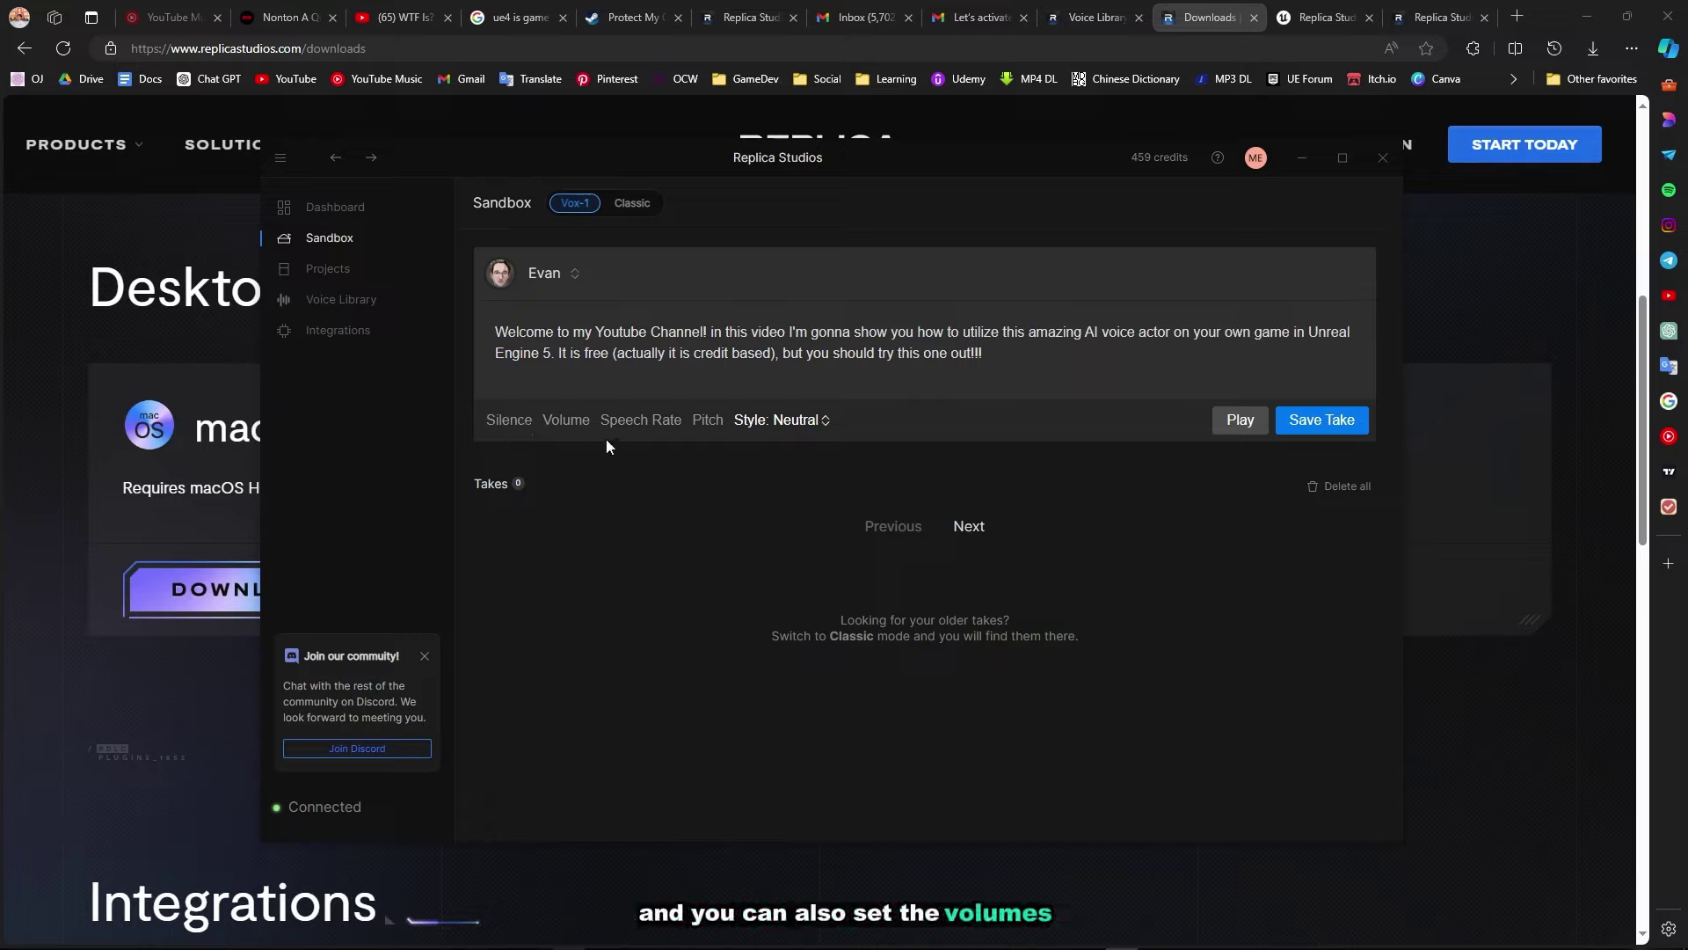
{"action": "left_click", "coordinate": [753, 422]}
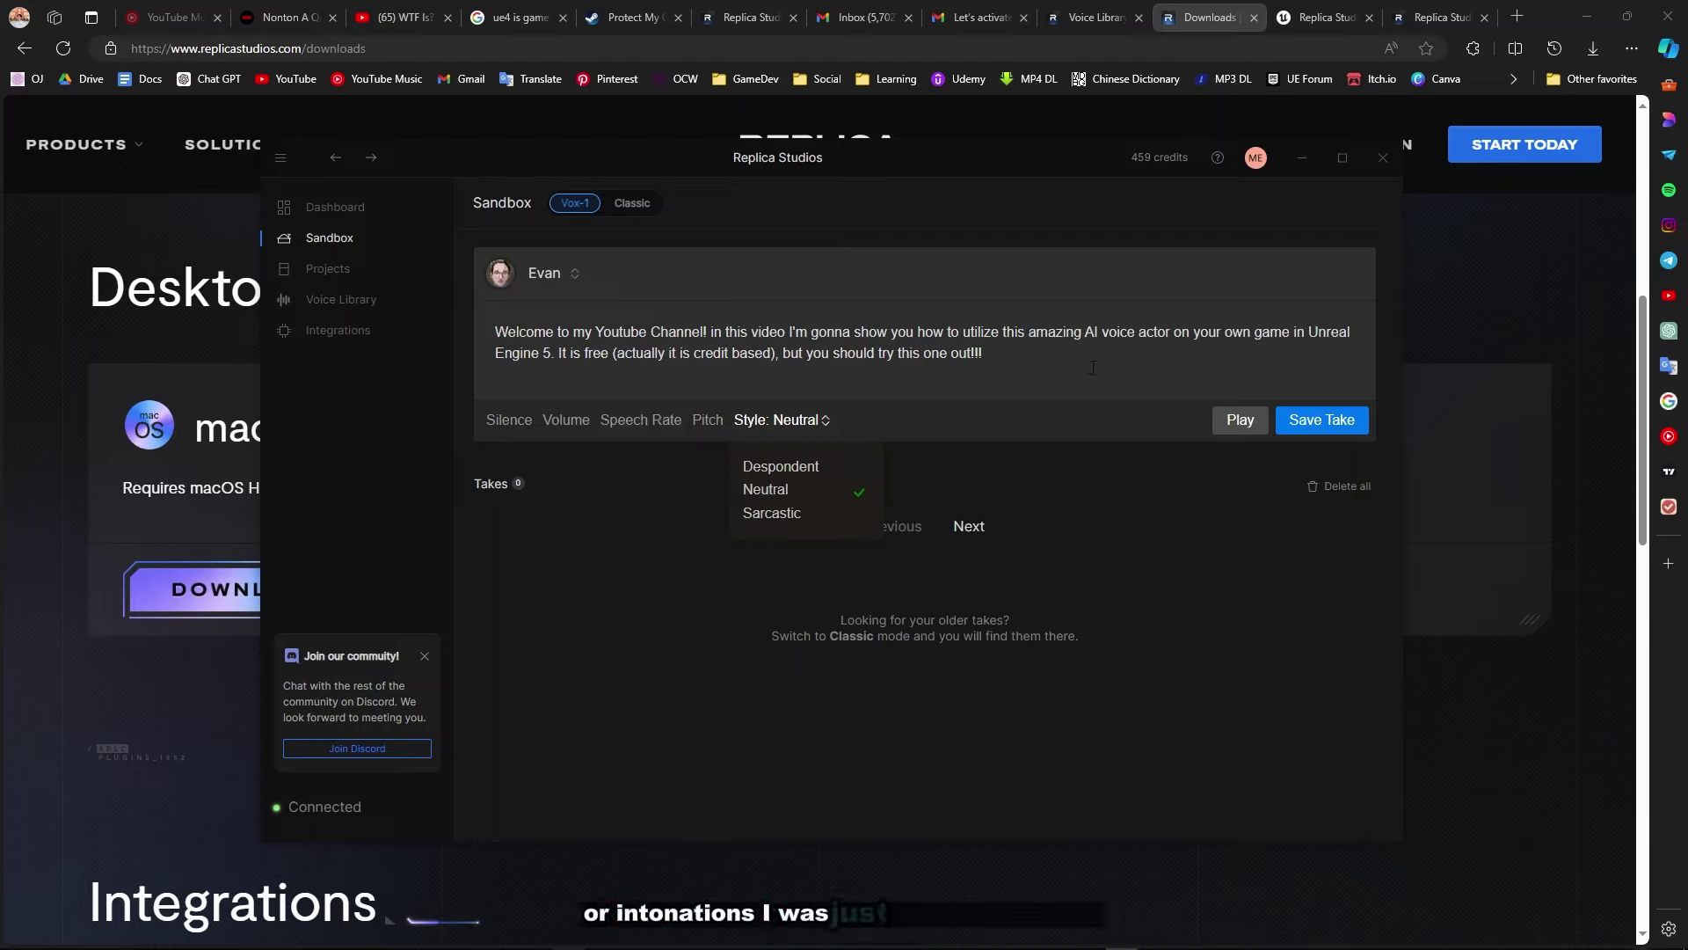
{"action": "left_click", "coordinate": [820, 512]}
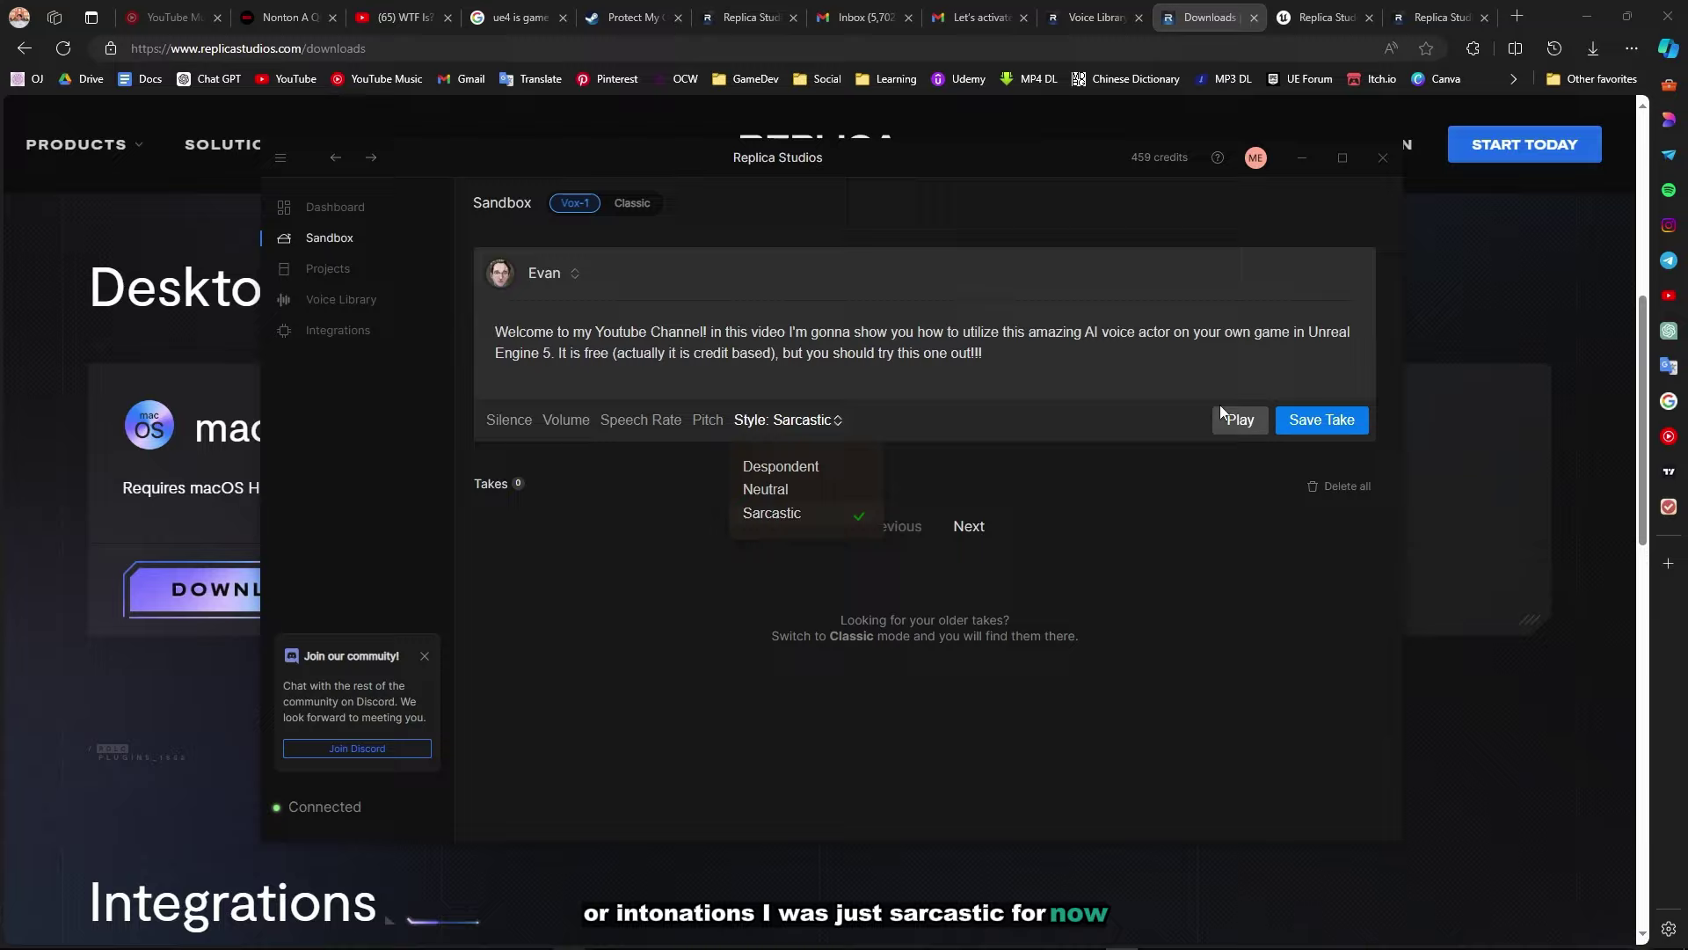
{"action": "left_click", "coordinate": [1236, 429]}
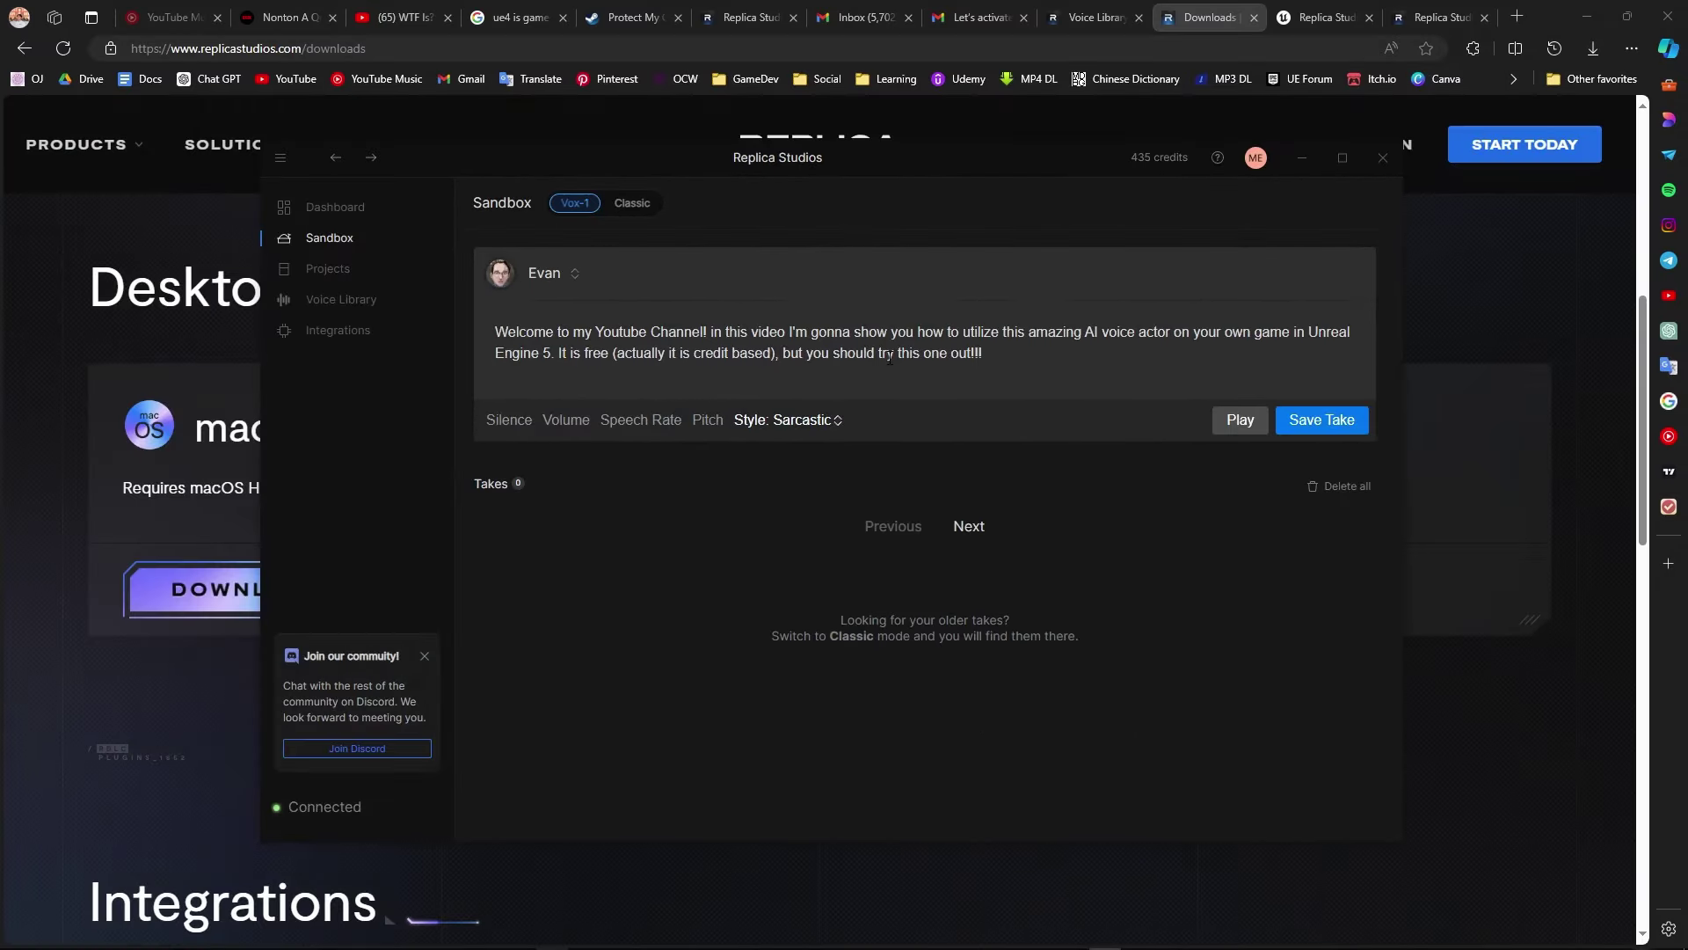
Save the Sarcastic reading as Take 7 and export it to Unreal Engine.
{"action": "left_click", "coordinate": [1331, 429]}
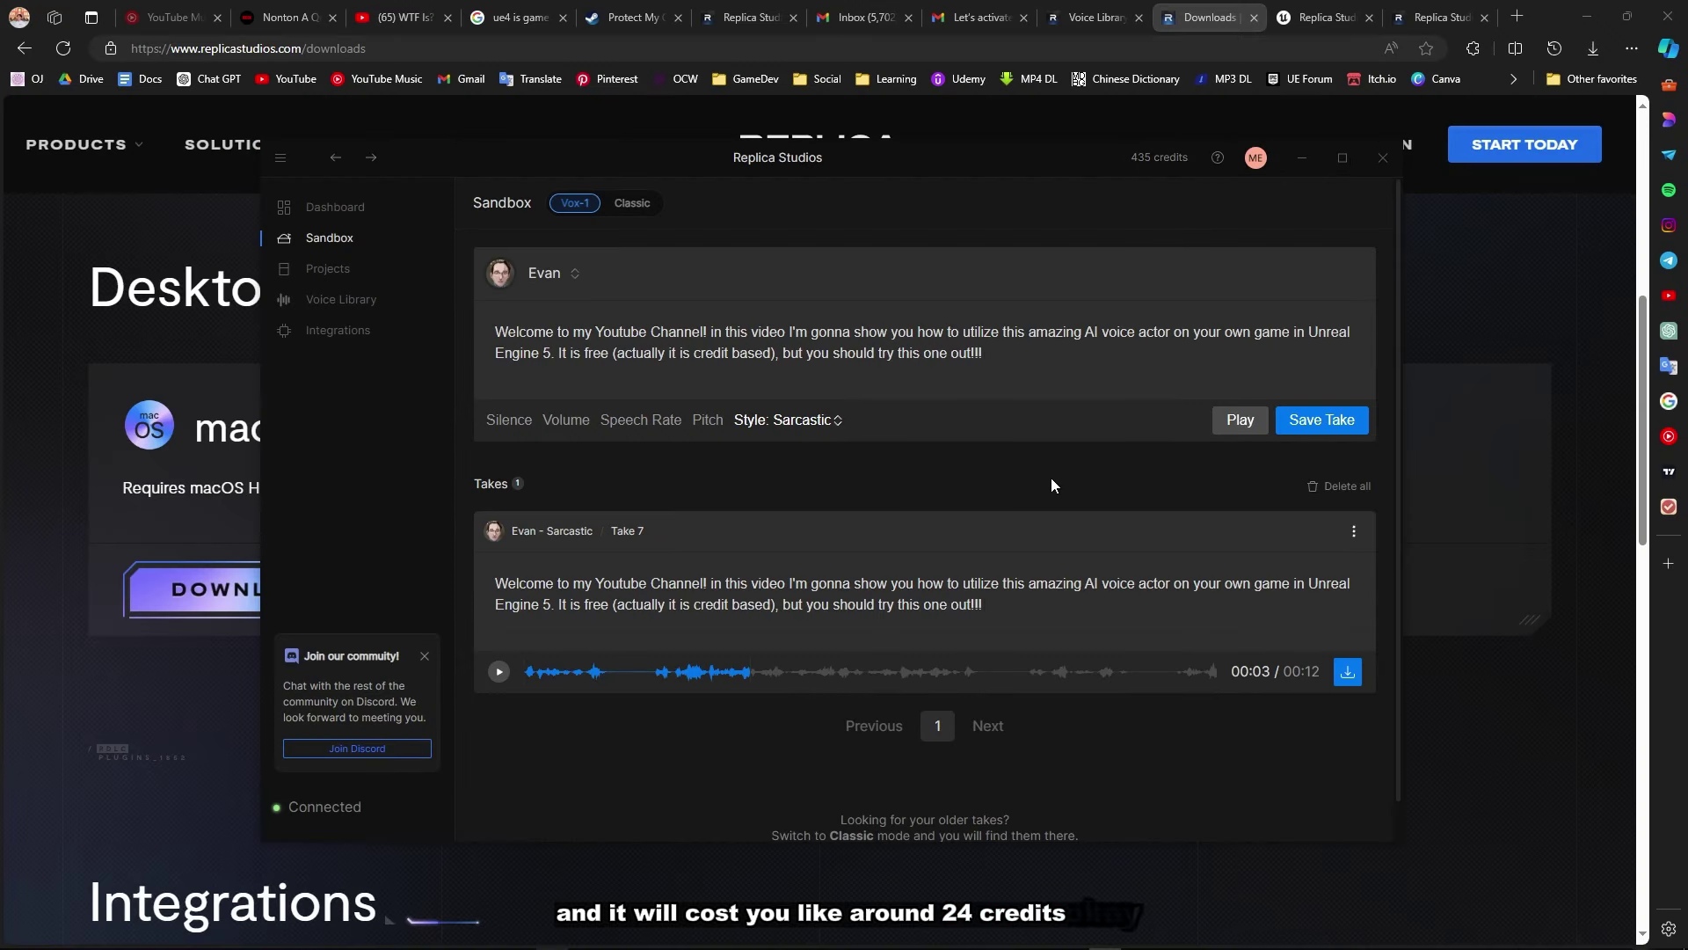
{"action": "left_click", "coordinate": [1346, 673]}
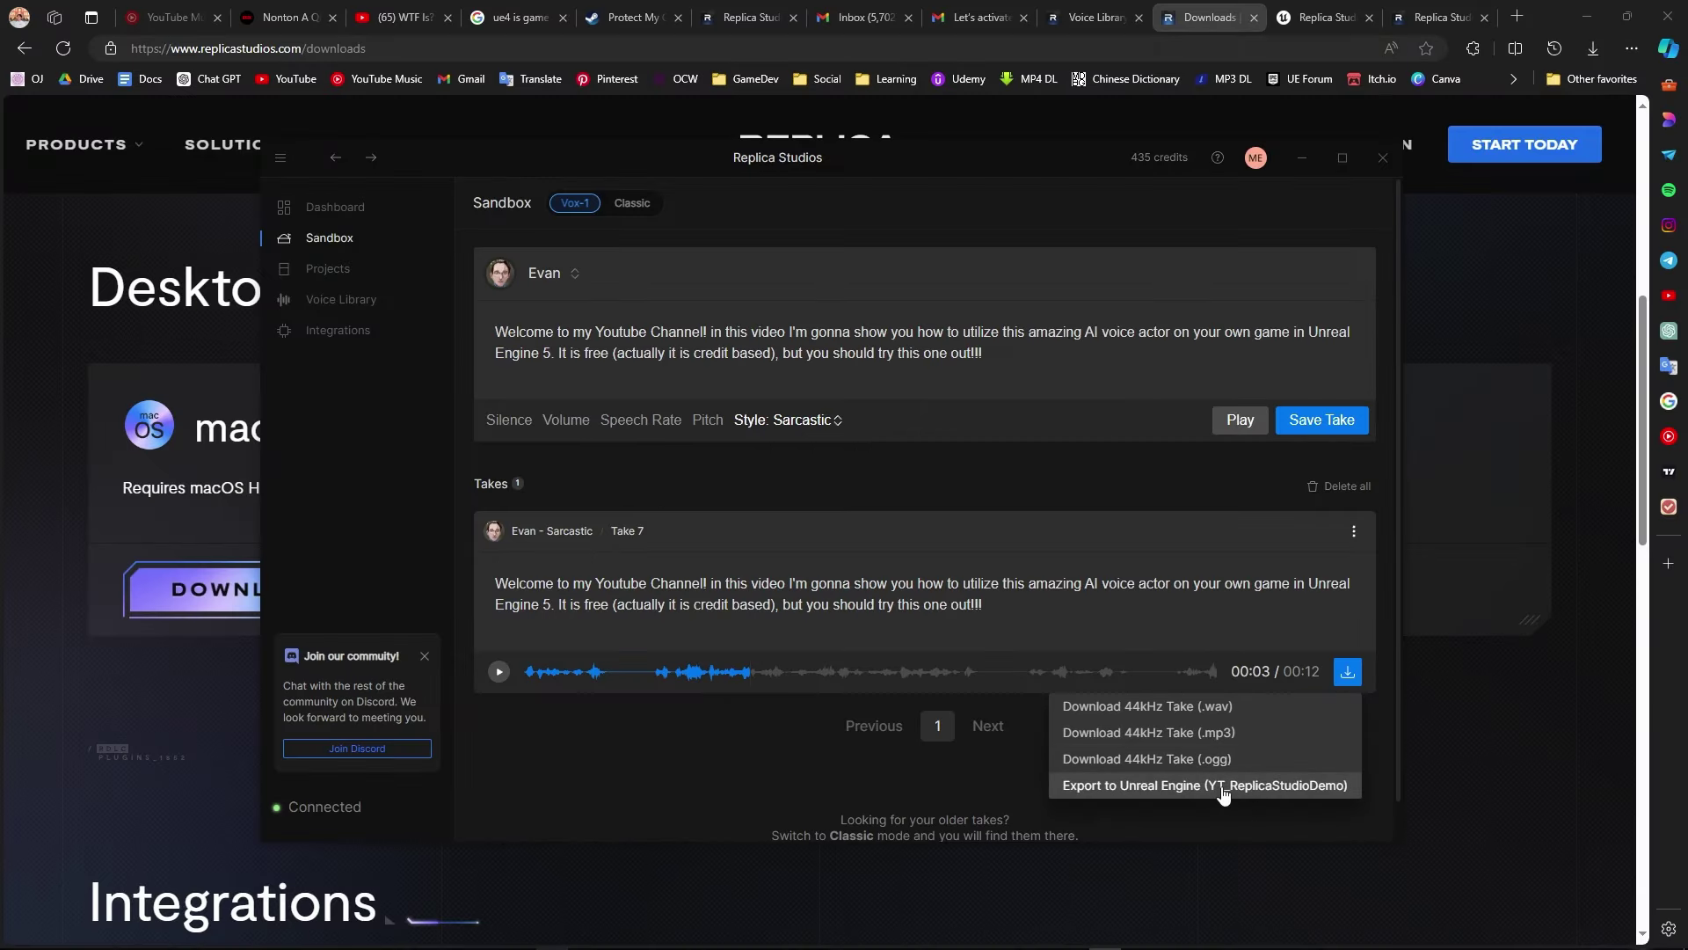
{"action": "left_click", "coordinate": [1166, 723]}
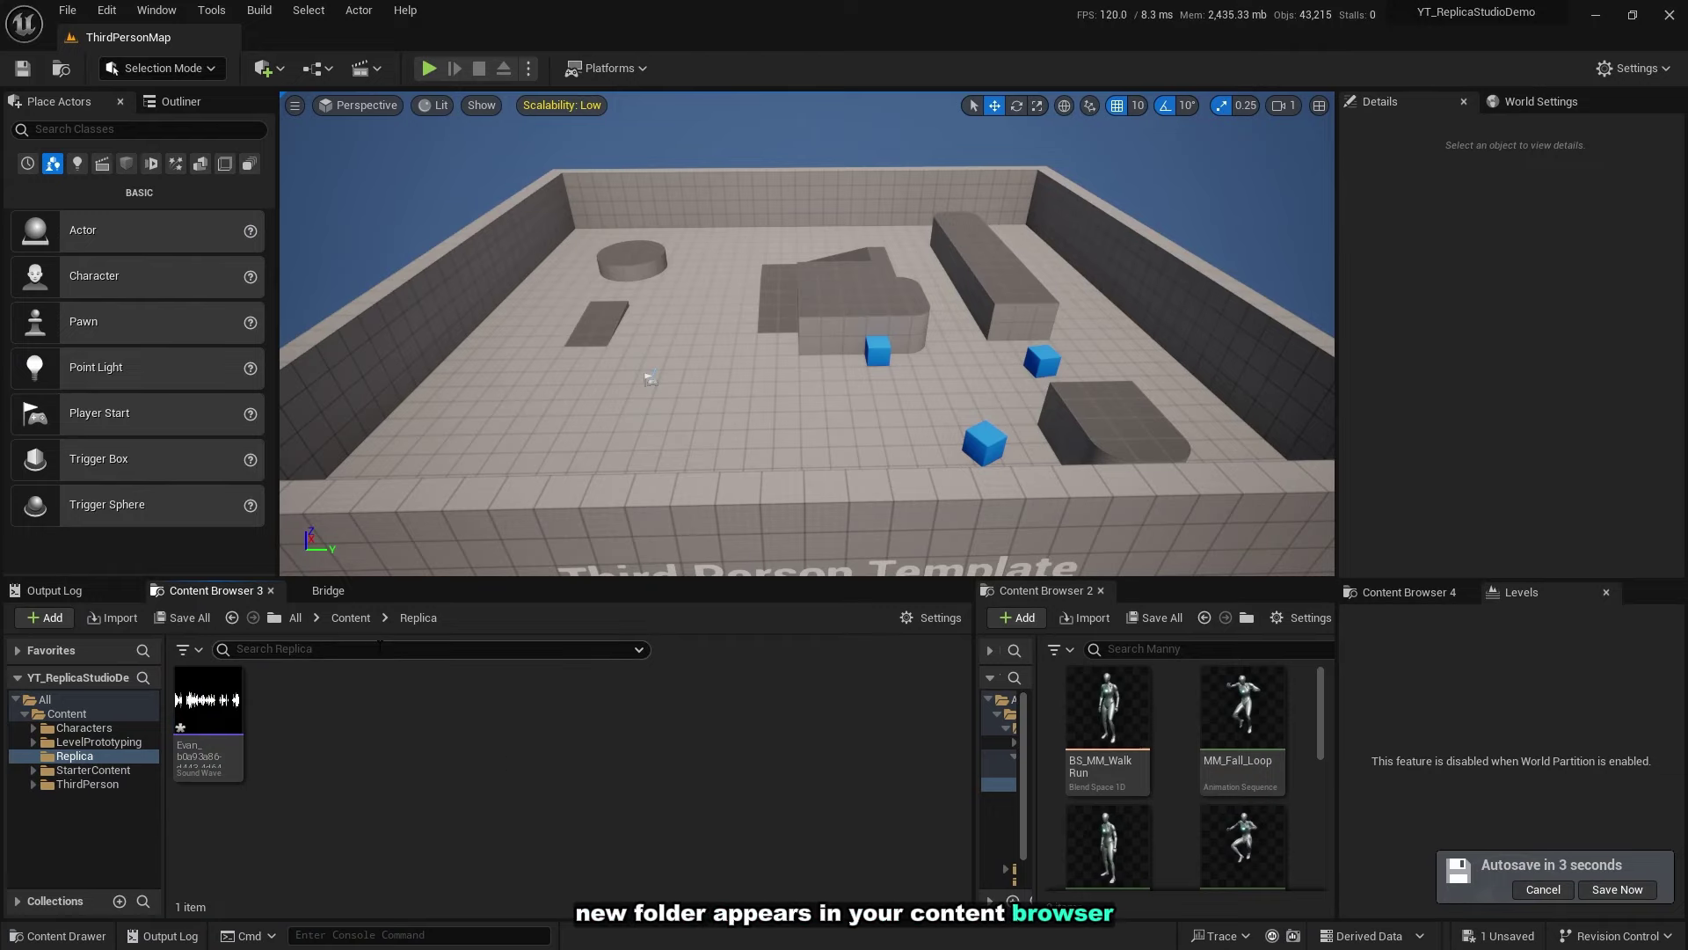
Open Content > Replica and play back the exported Evan sound wave, then select it.
{"action": "left_click", "coordinate": [361, 618]}
{"action": "left_click", "coordinate": [353, 735]}
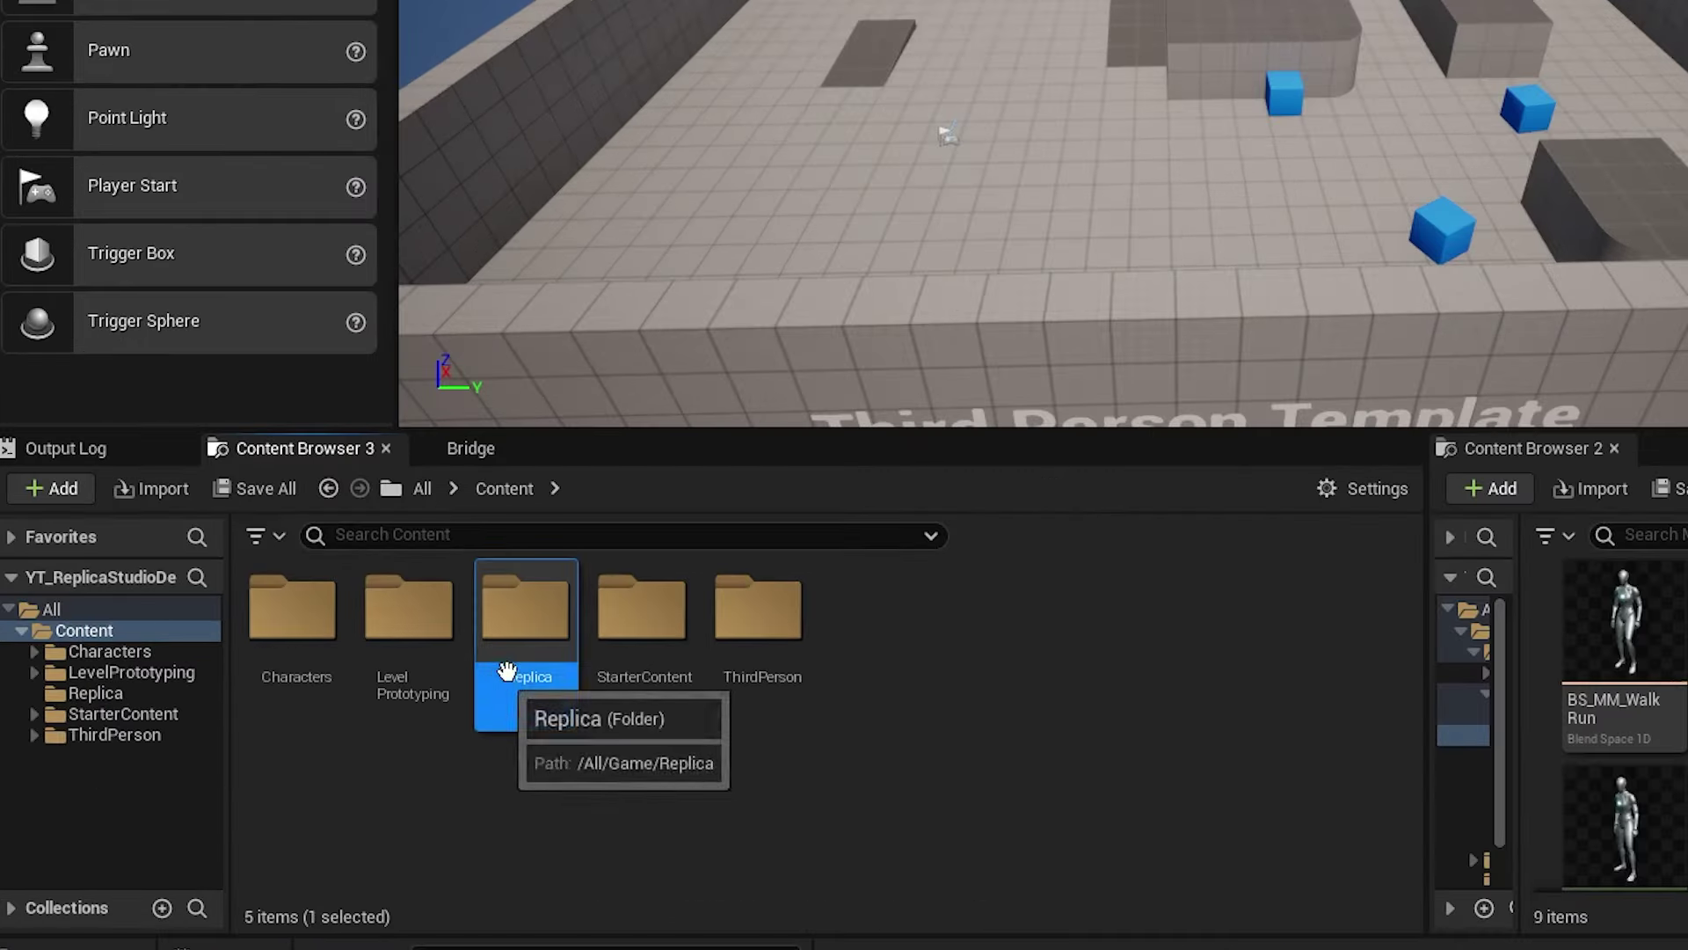
{"action": "double_click", "coordinate": [507, 671]}
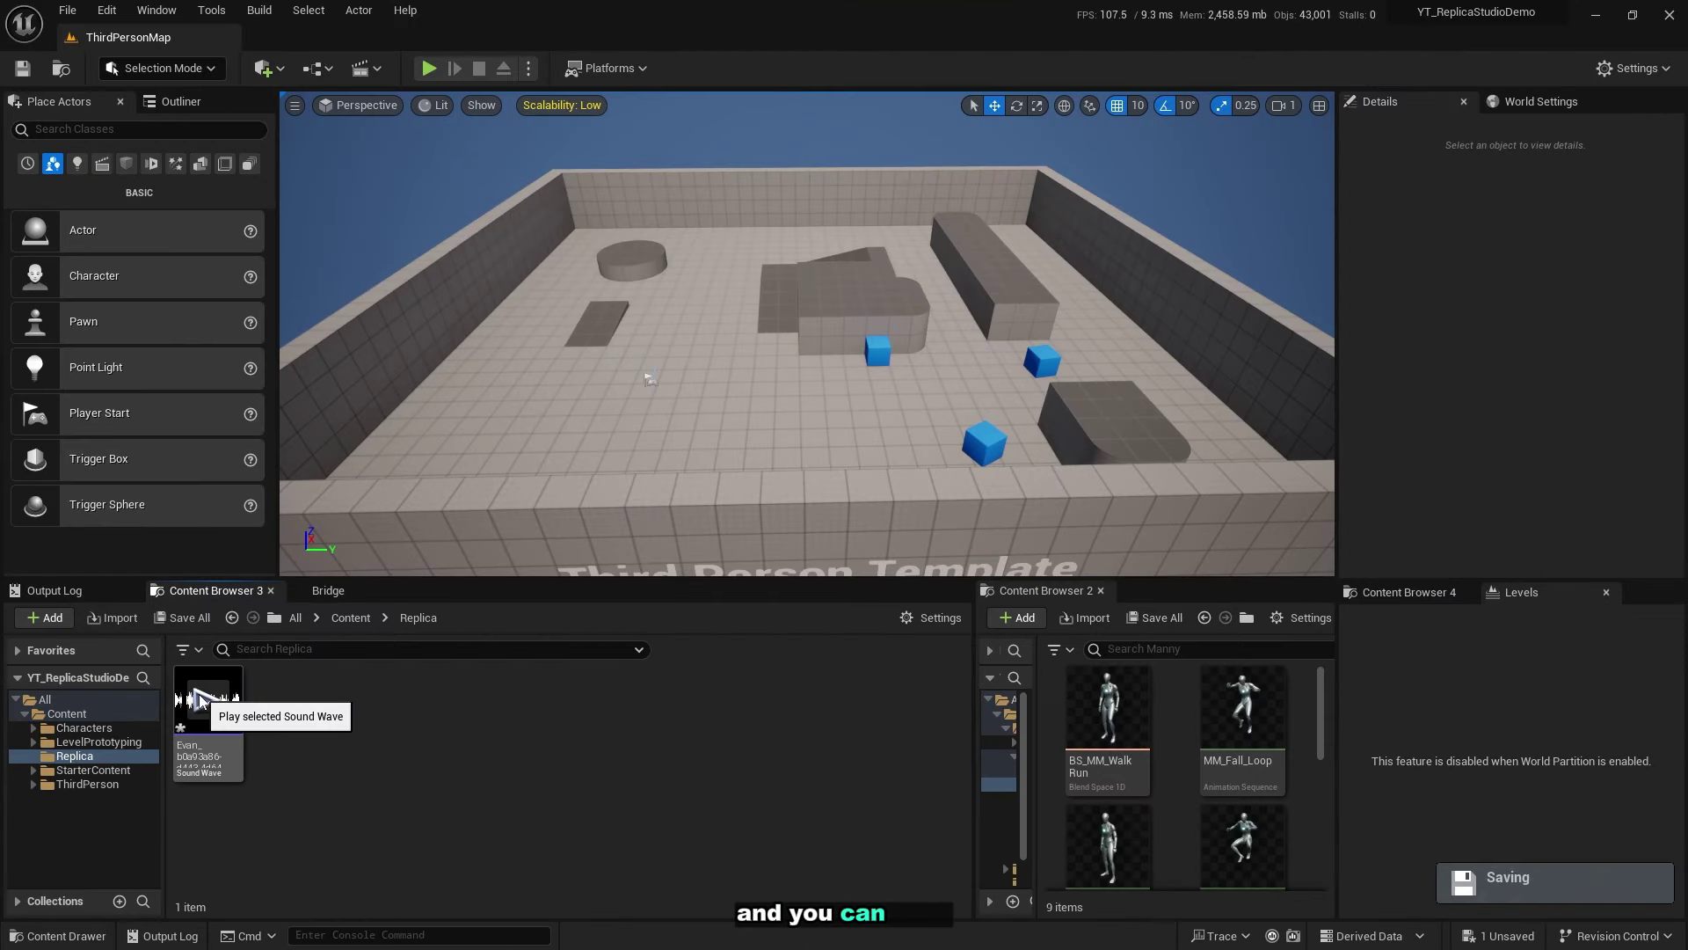
{"action": "left_click", "coordinate": [206, 700]}
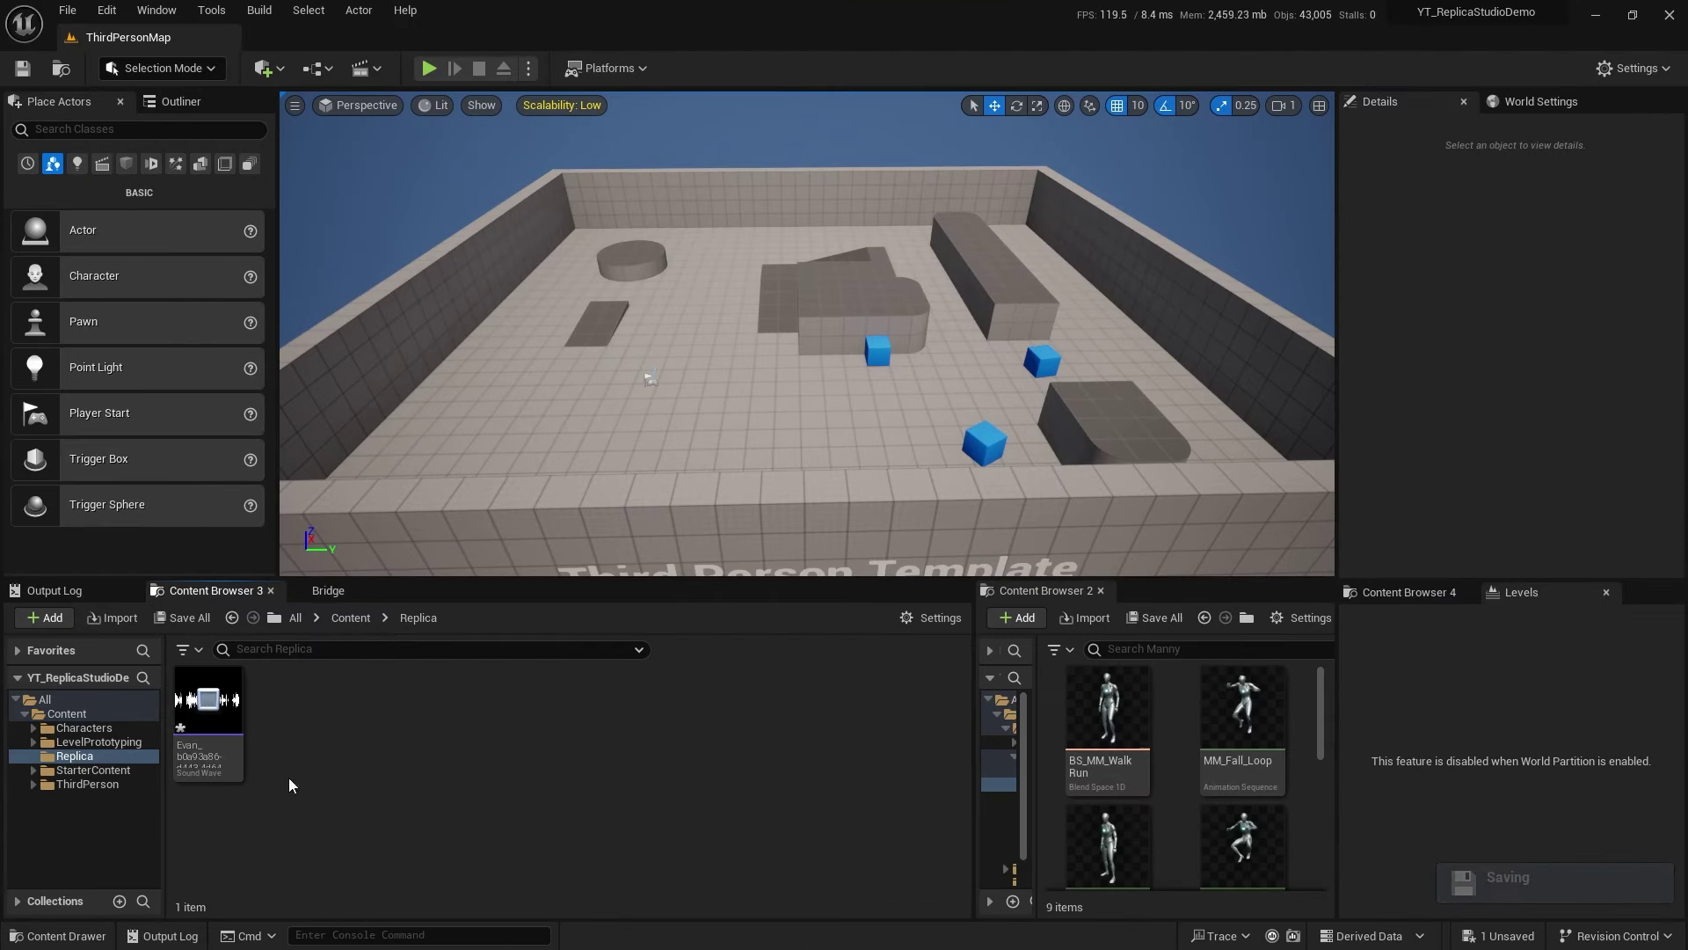
{"action": "left_click", "coordinate": [236, 737]}
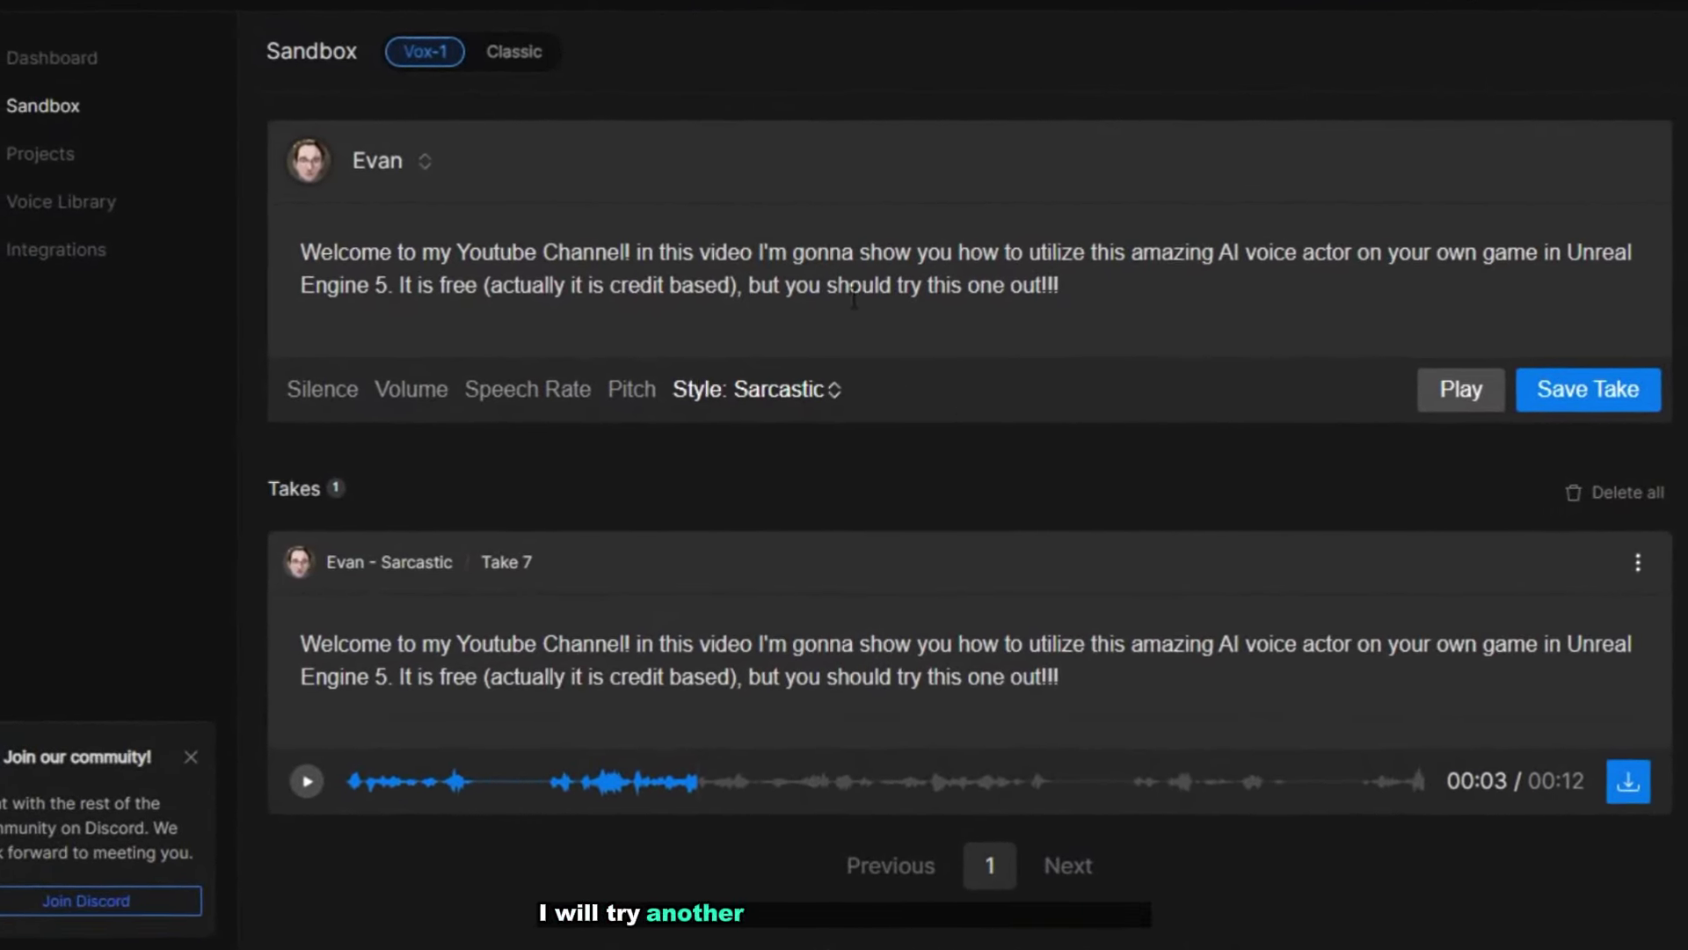
Switch the voice to Annabel with Angry style and select all the prompt text.
{"action": "left_click", "coordinate": [428, 164]}
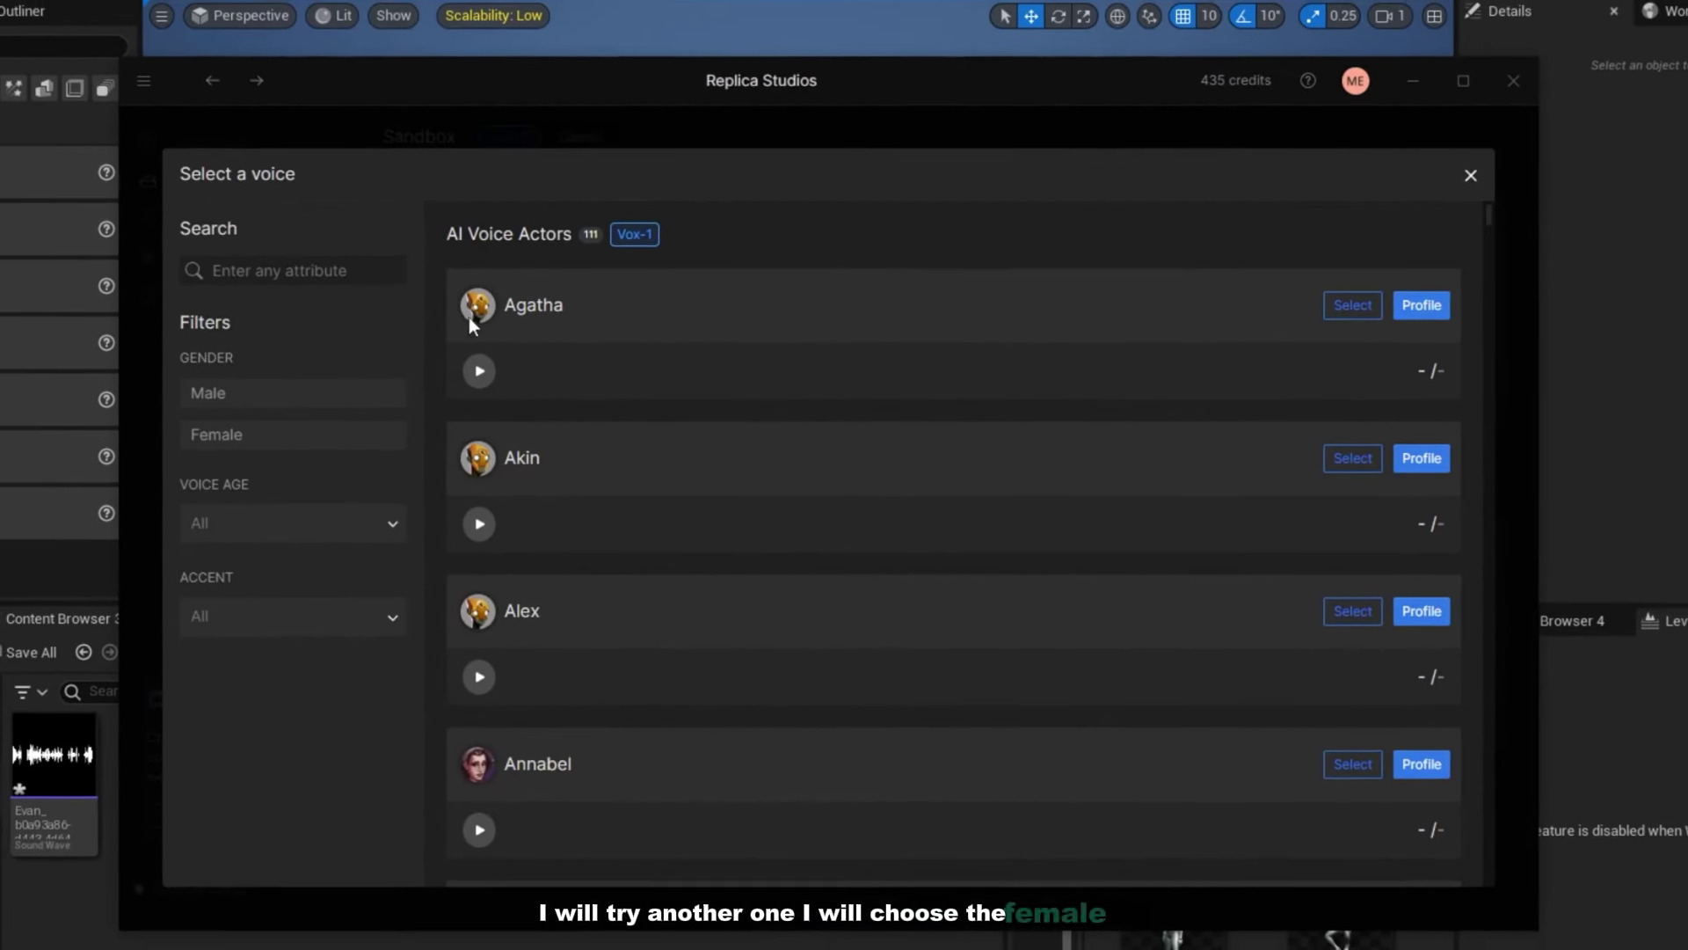
{"action": "scroll", "coordinate": [927, 483], "scroll_direction": "down", "scroll_amount": 5}
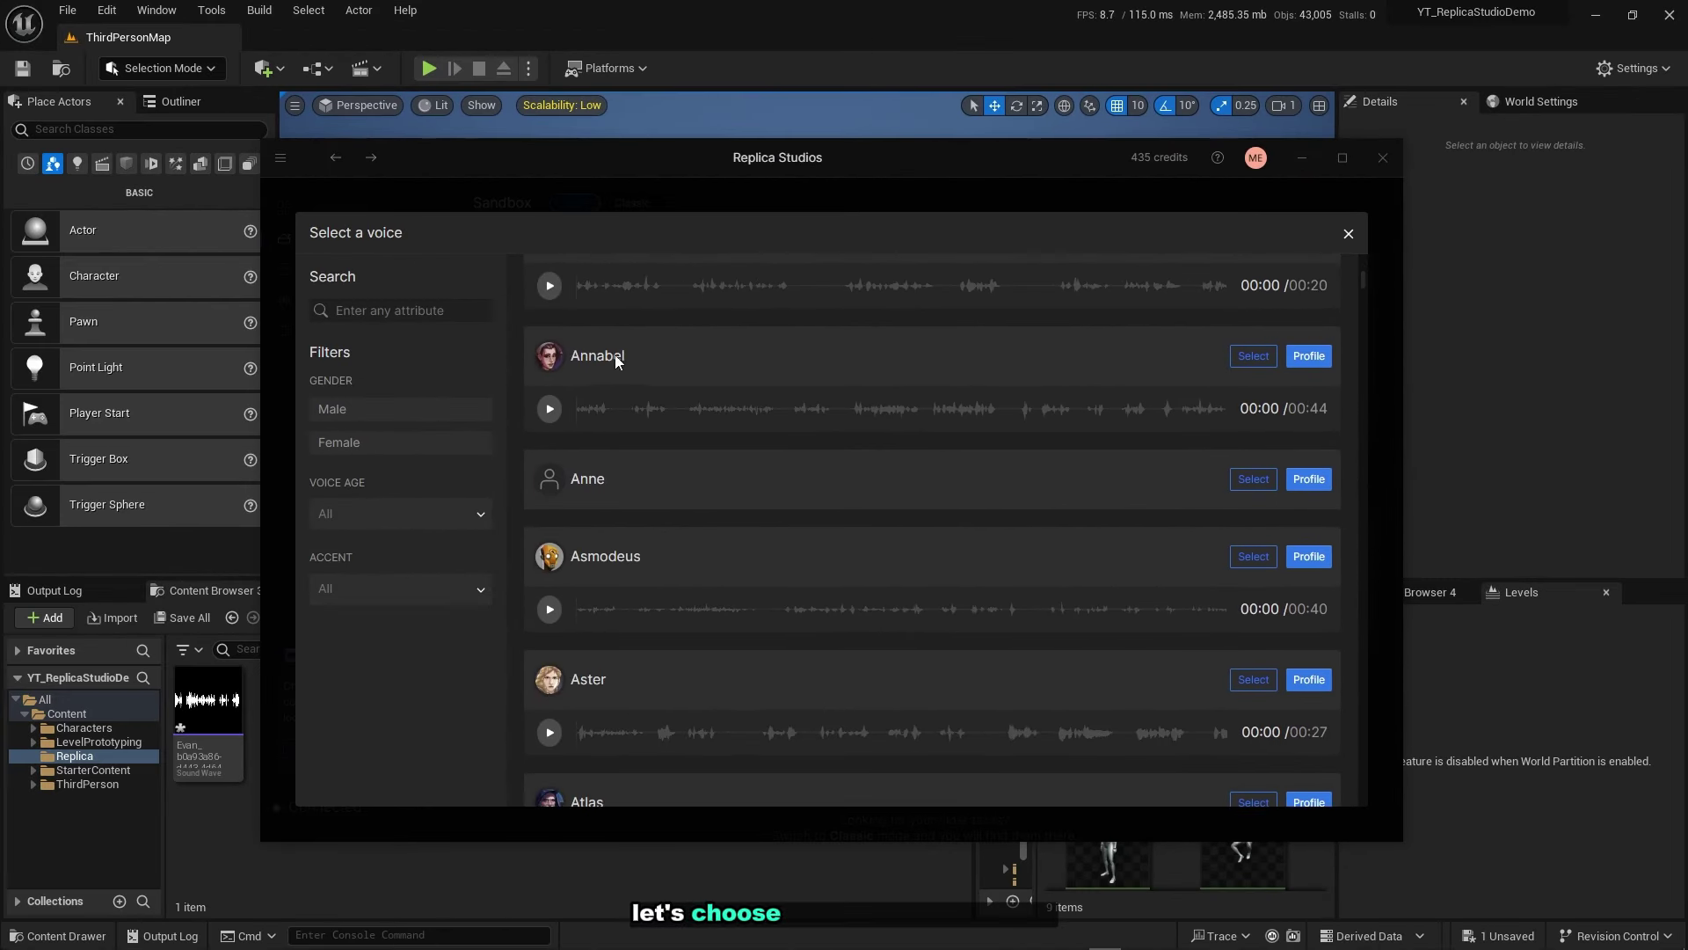
{"action": "left_click", "coordinate": [1254, 356]}
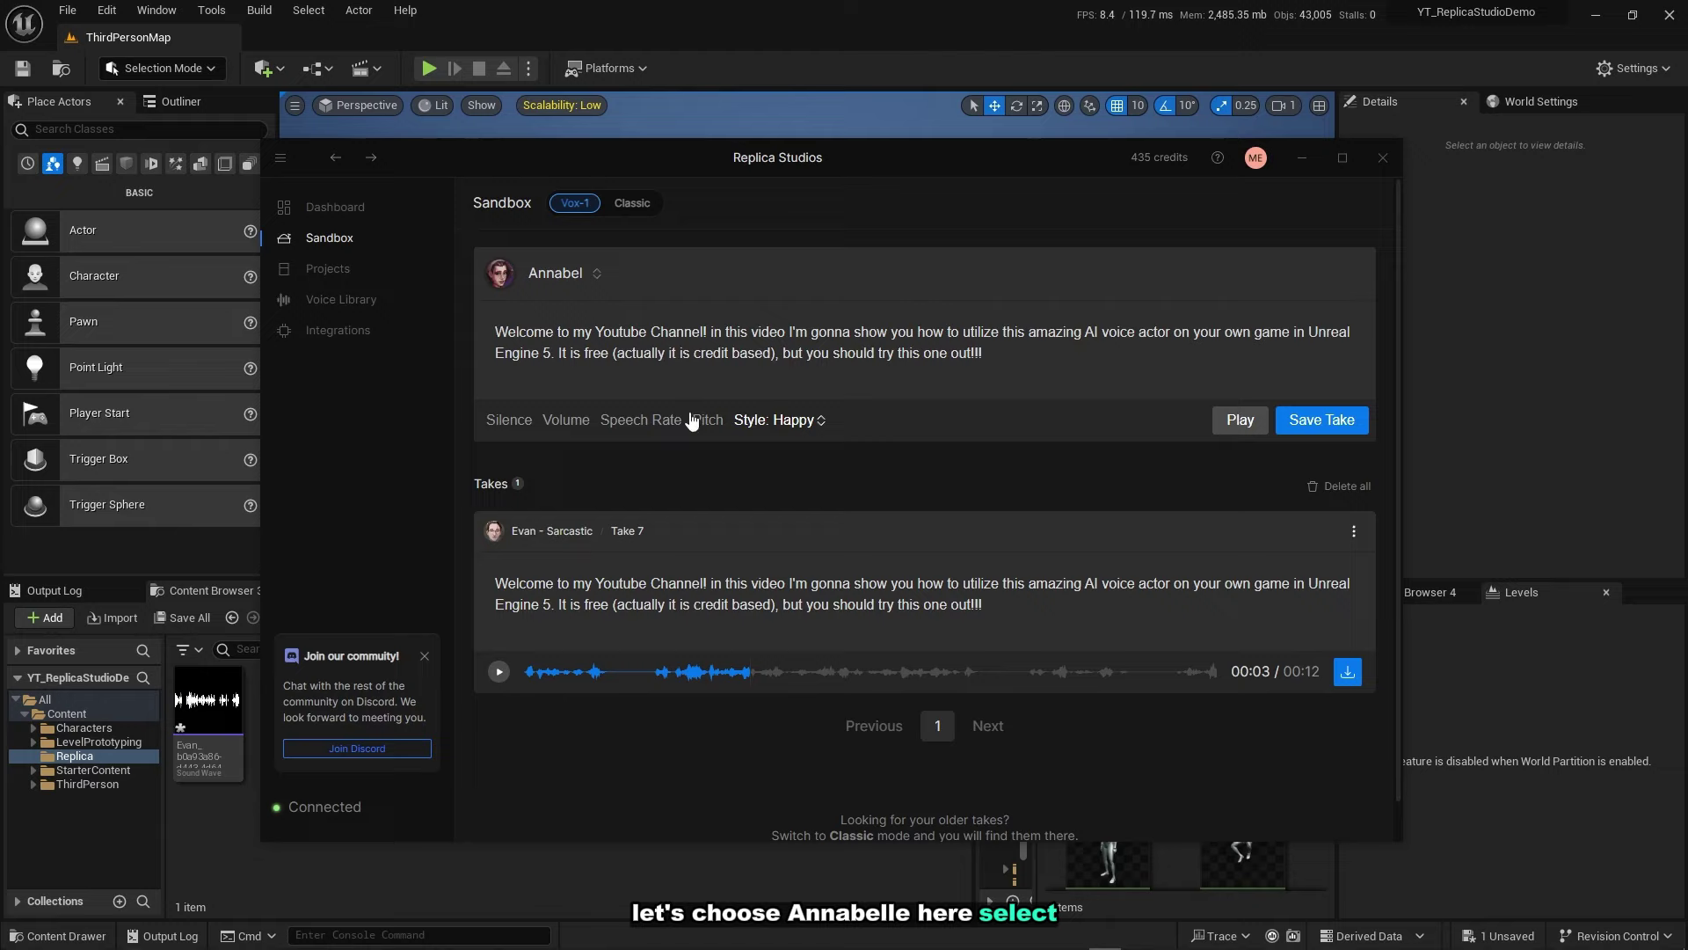
{"action": "left_click", "coordinate": [777, 419]}
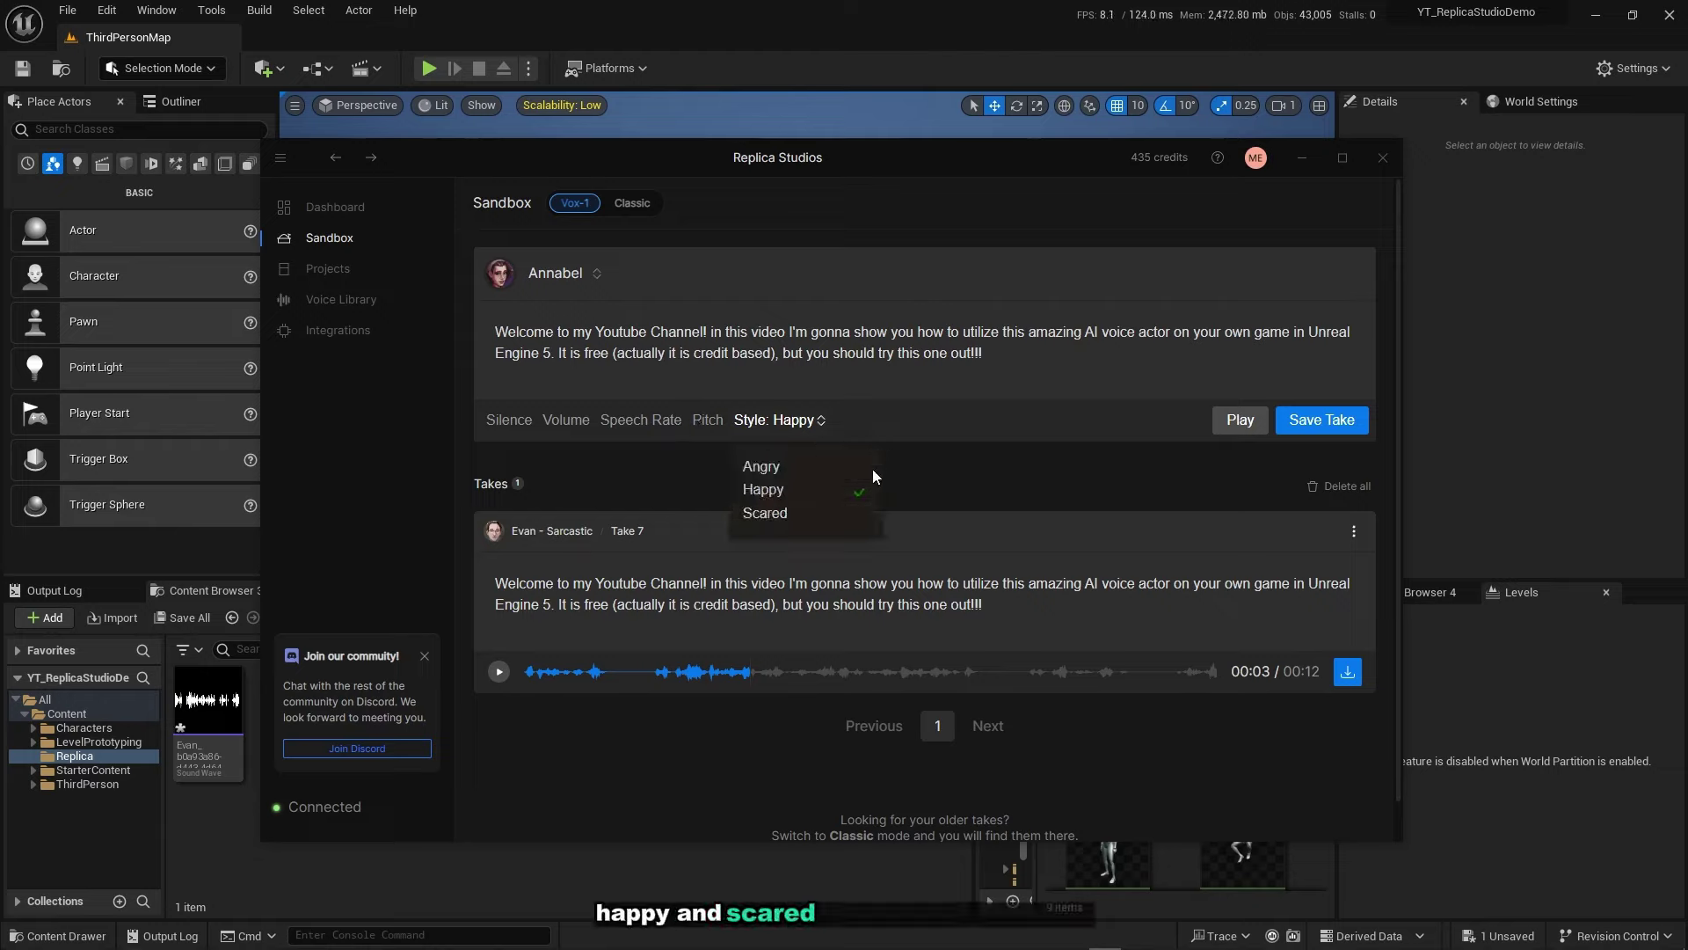
{"action": "left_click", "coordinate": [799, 473]}
{"action": "left_click_drag", "start_coordinate": [994, 353], "coordinate": [471, 293]}
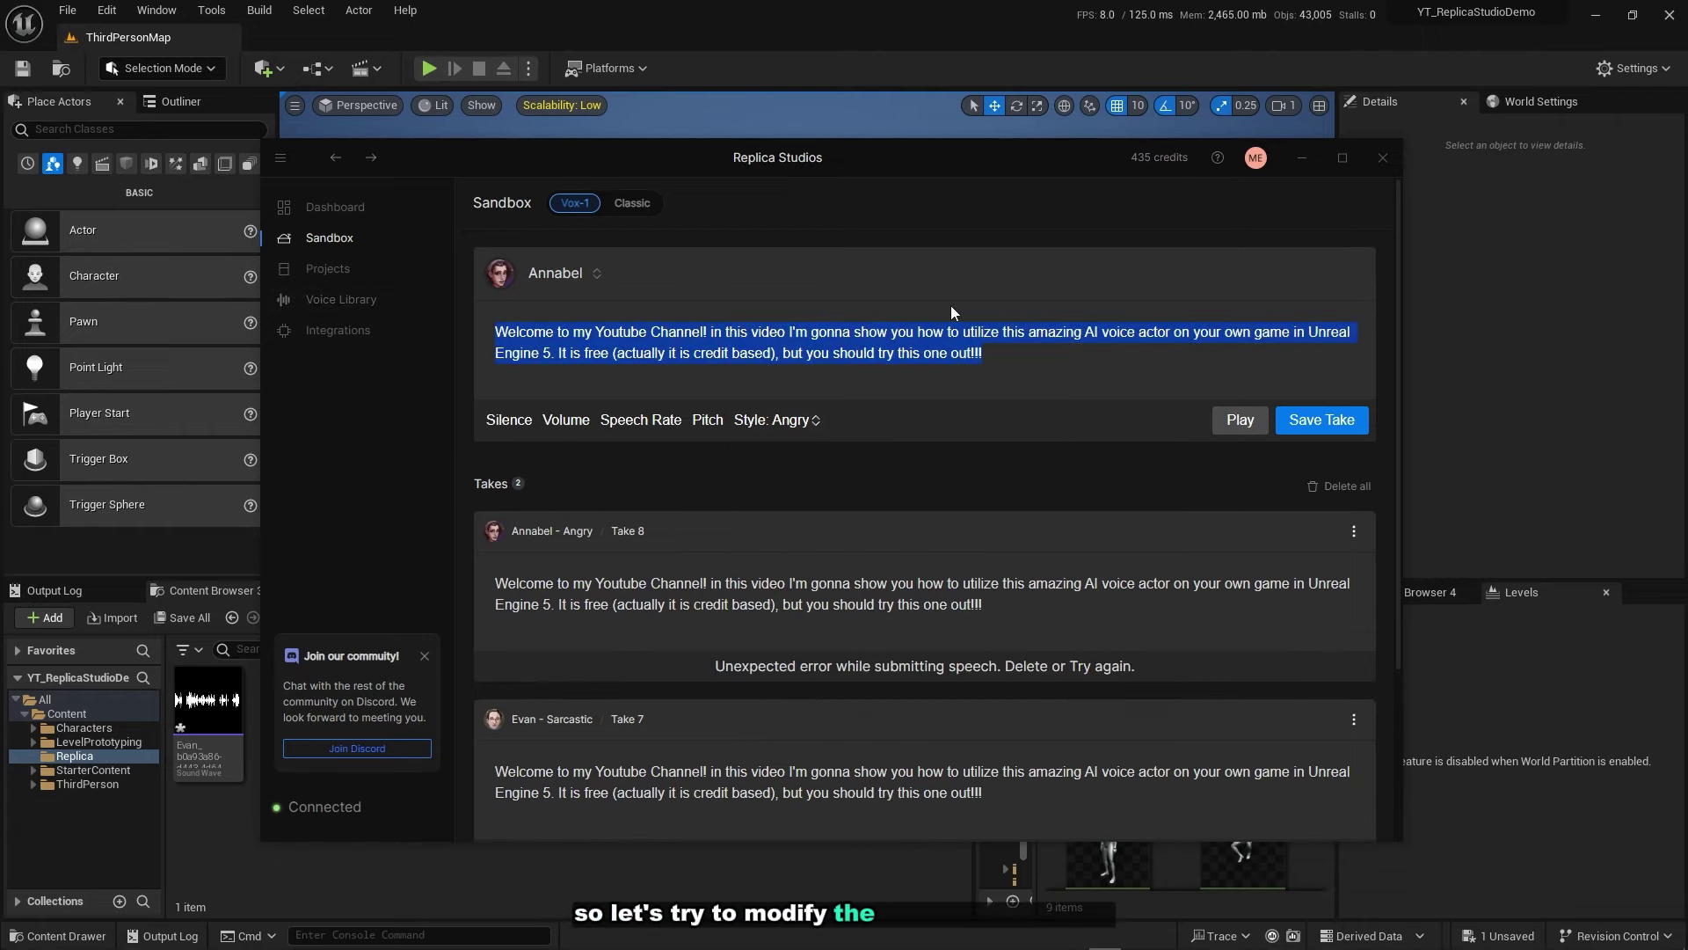
Paste 'The quick brown fox jumps over the lazy dog', preview, save as Take 9, export to Unreal.
{"action": "type", "text": "The quick brown fox jumps over the lazy dog"}
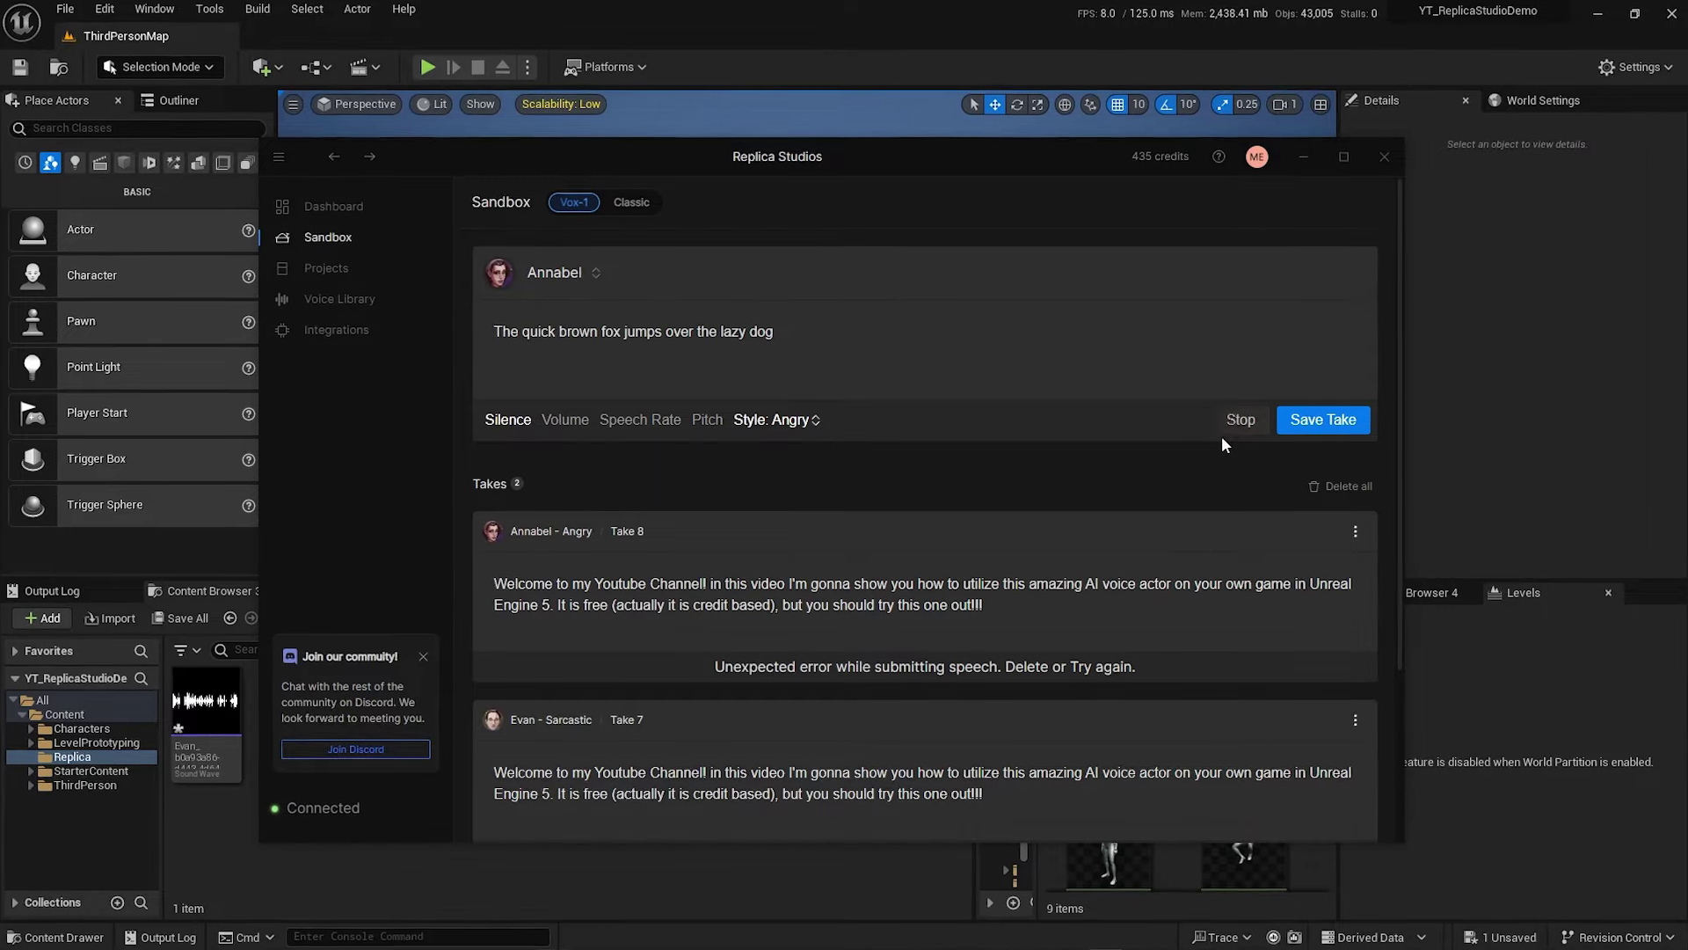
{"action": "left_click", "coordinate": [1227, 428]}
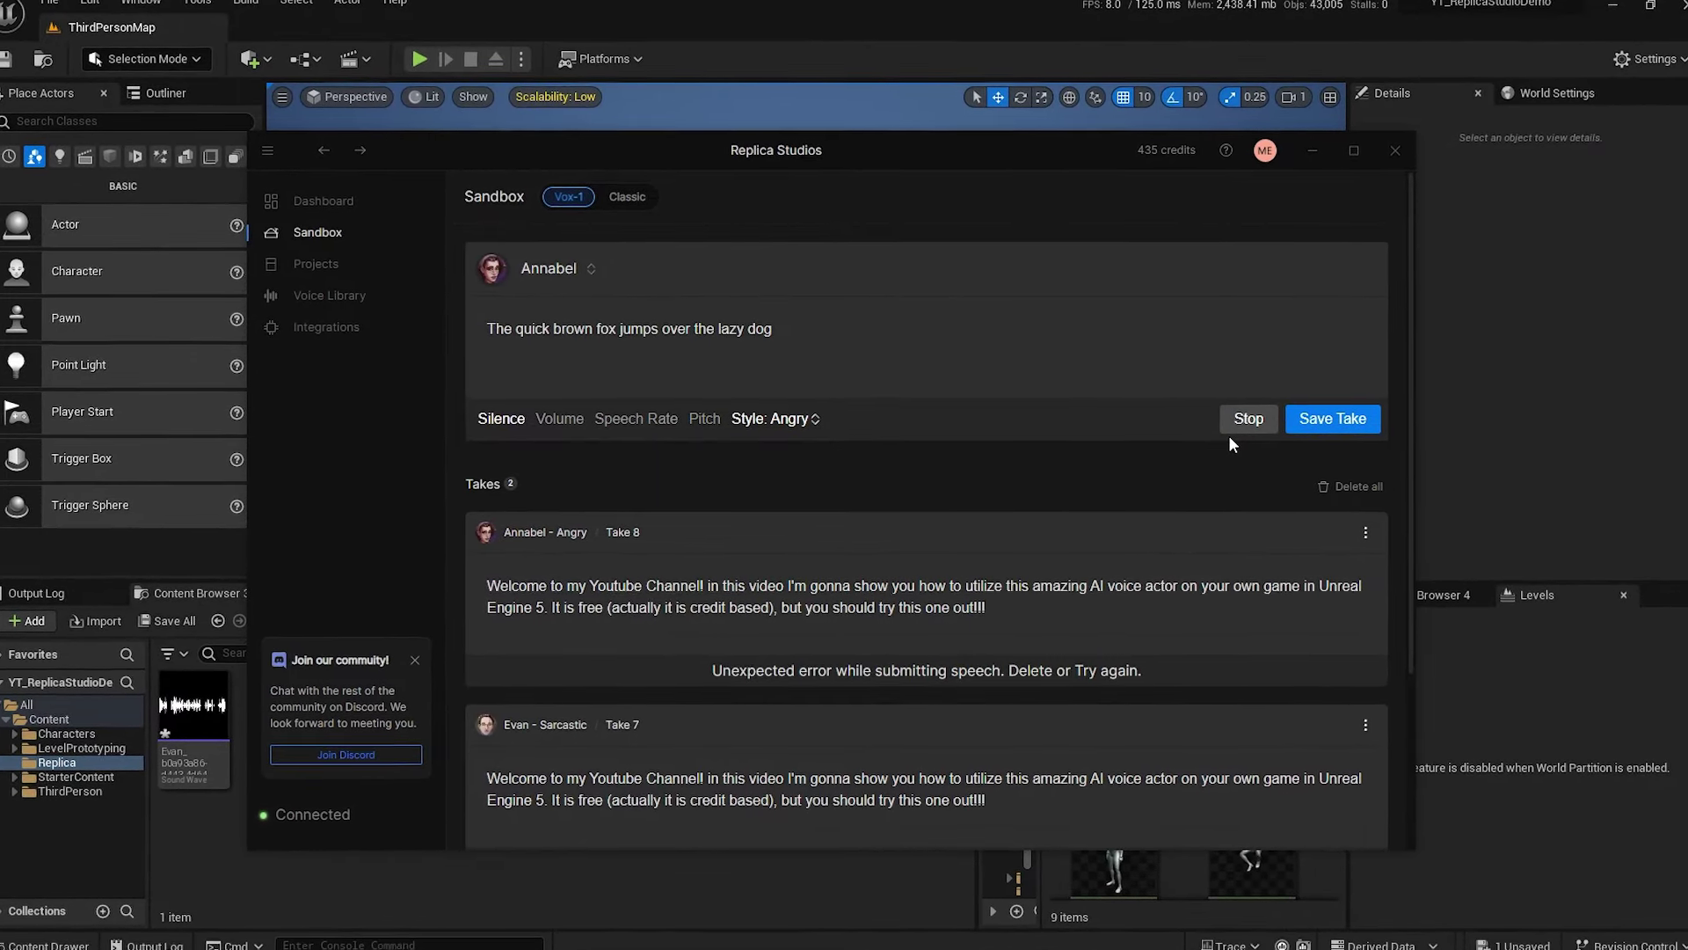
{"action": "left_click", "coordinate": [1321, 420]}
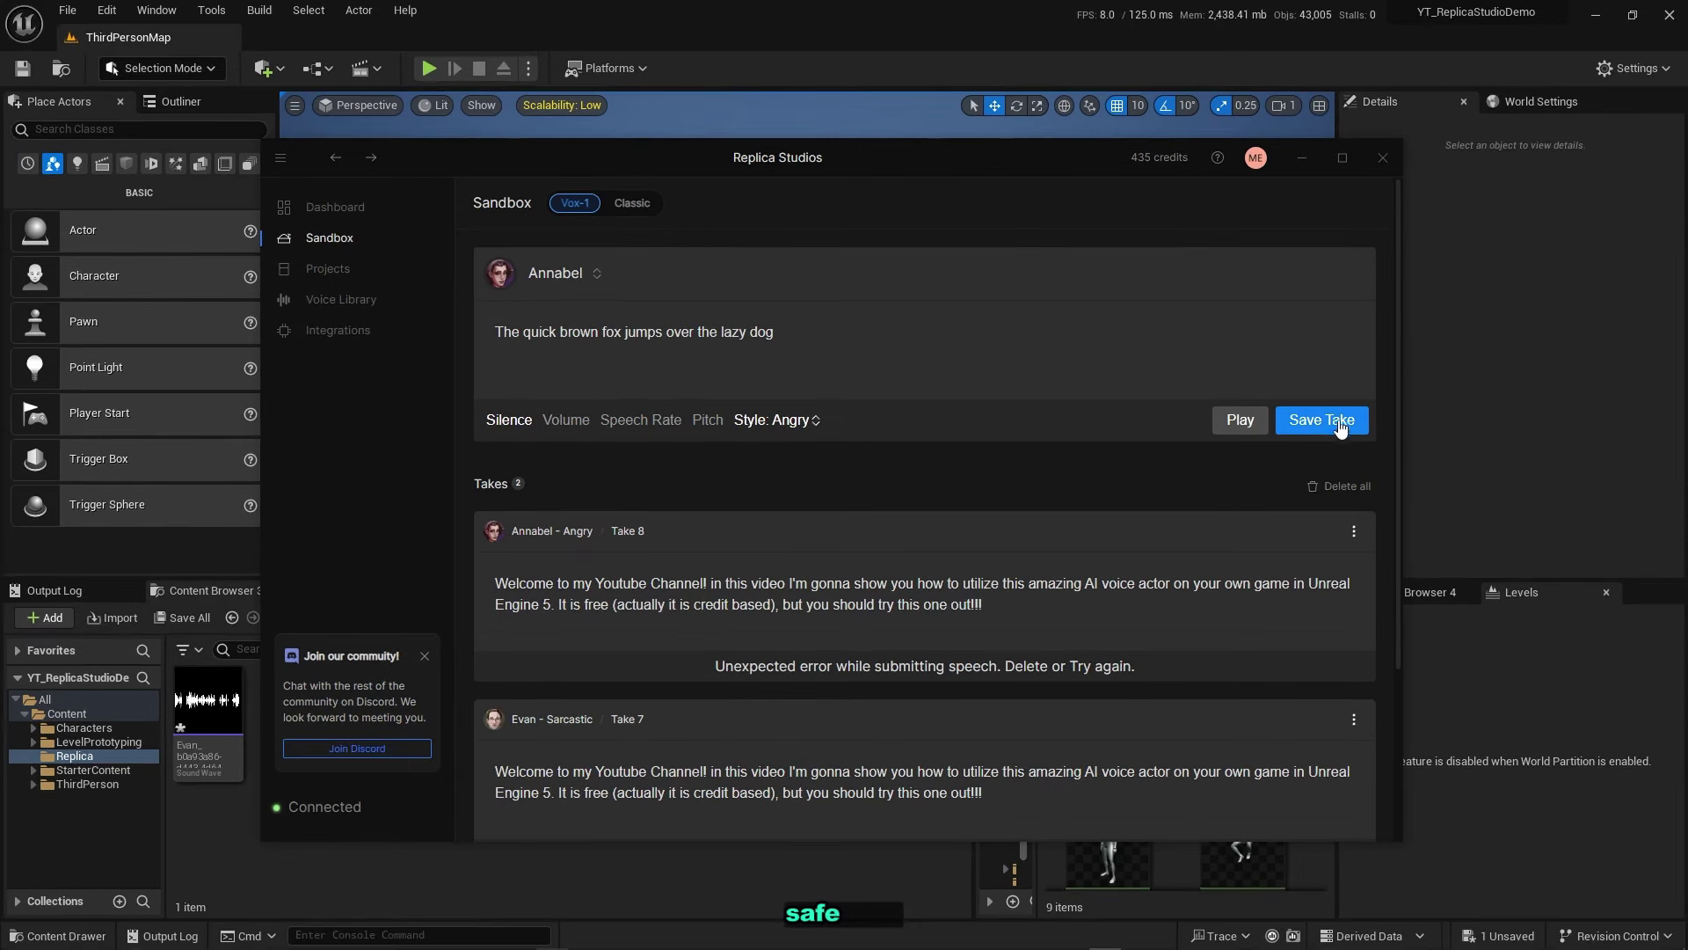
{"action": "left_click", "coordinate": [1348, 672]}
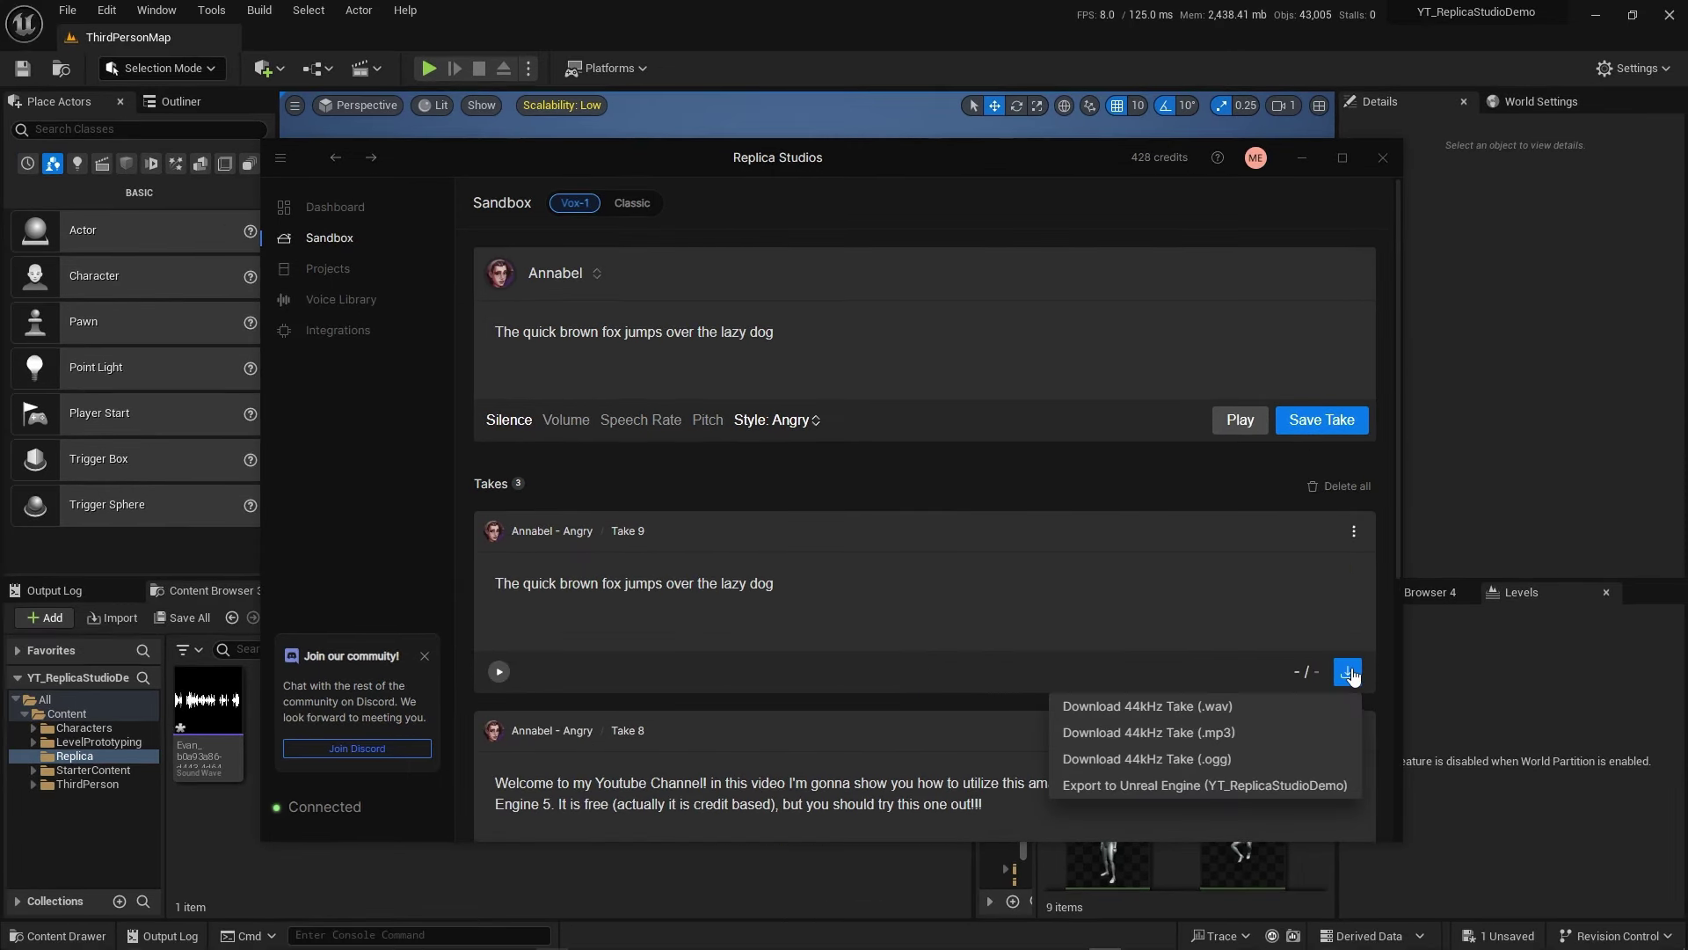
{"action": "left_click", "coordinate": [1157, 783]}
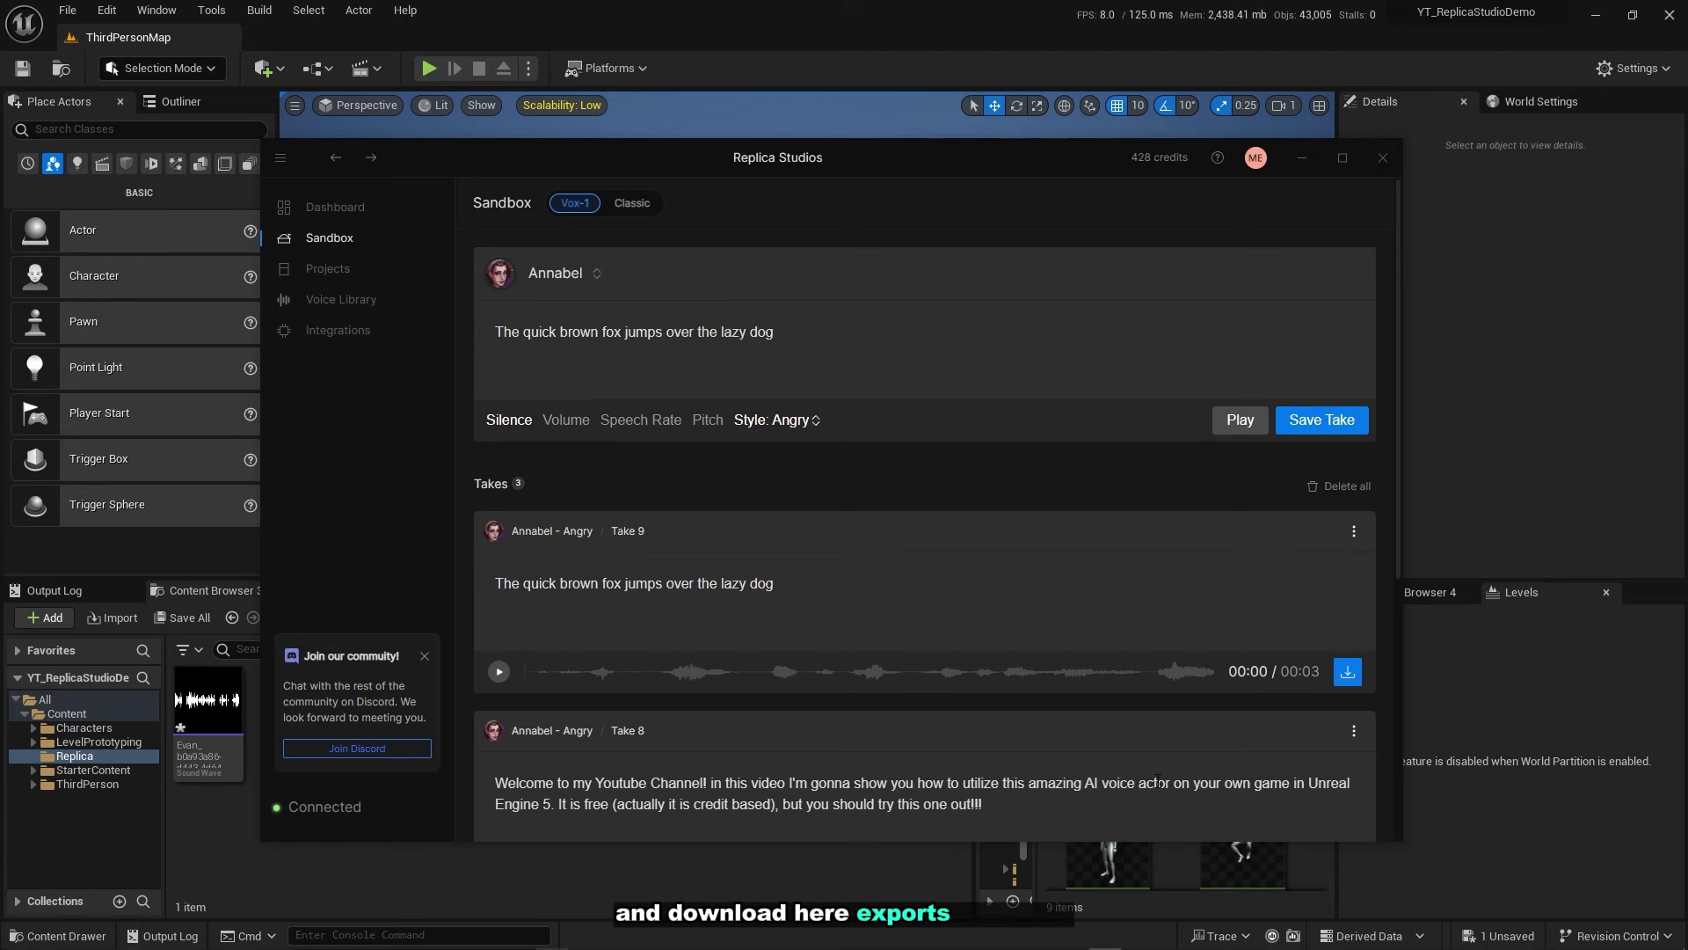
Return to the editor and test-play the level, running and jumping onto the blocks, then stop.
{"action": "left_click", "coordinate": [1301, 157]}
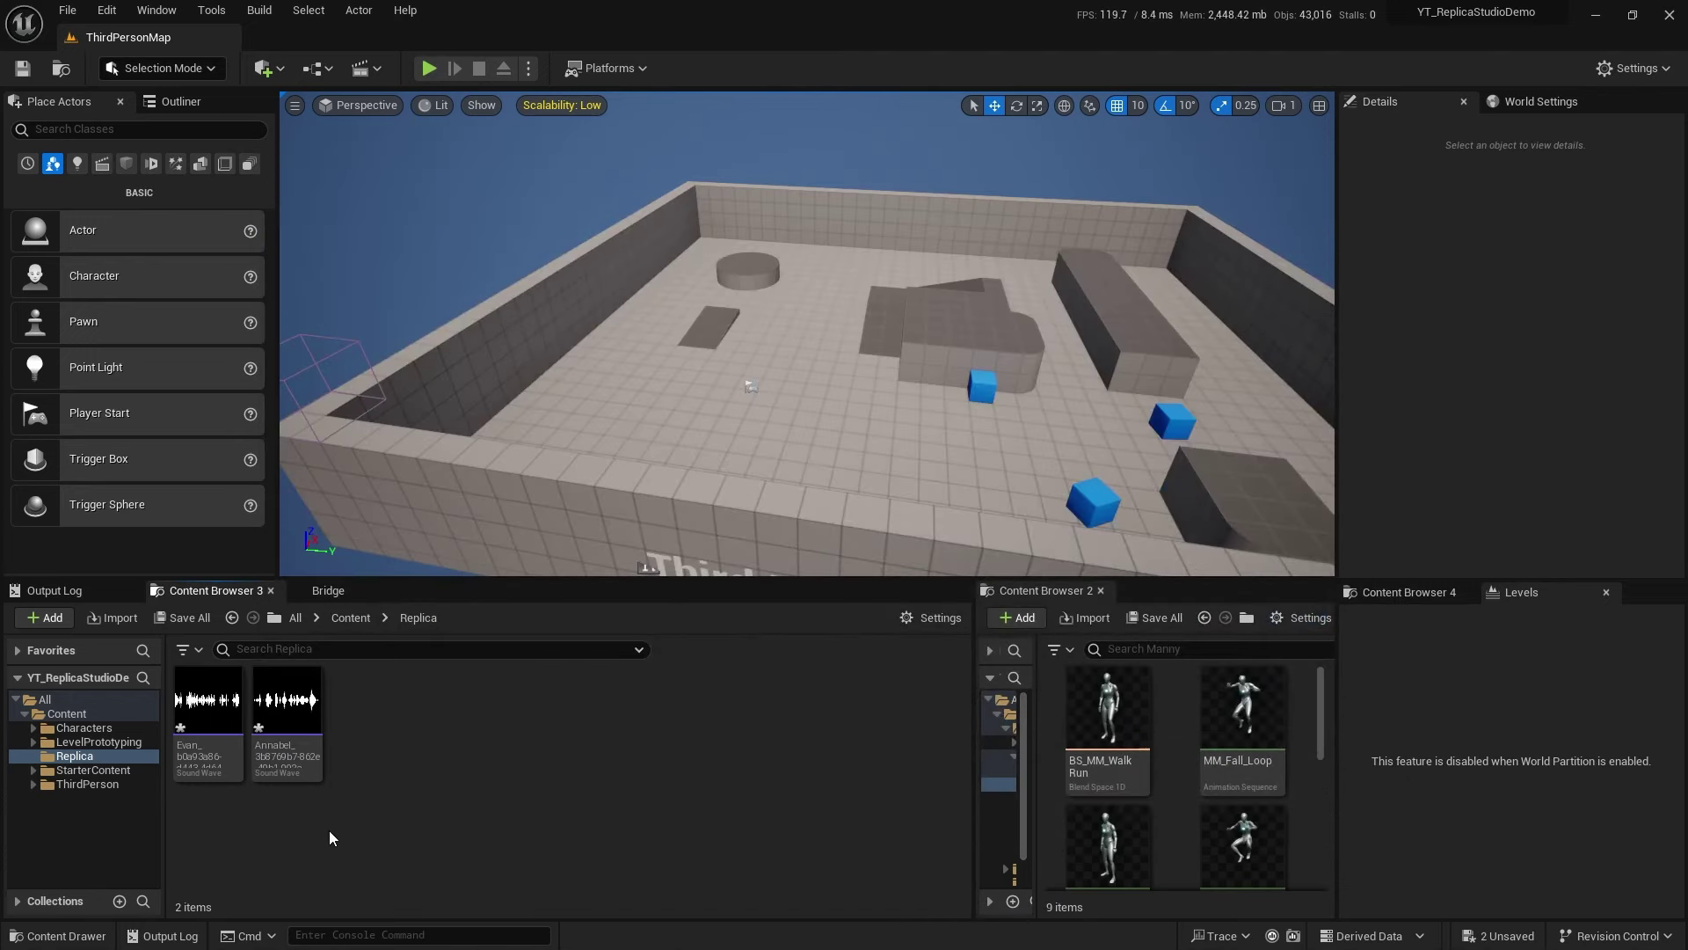
{"action": "mouse_move", "coordinate": [308, 697]}
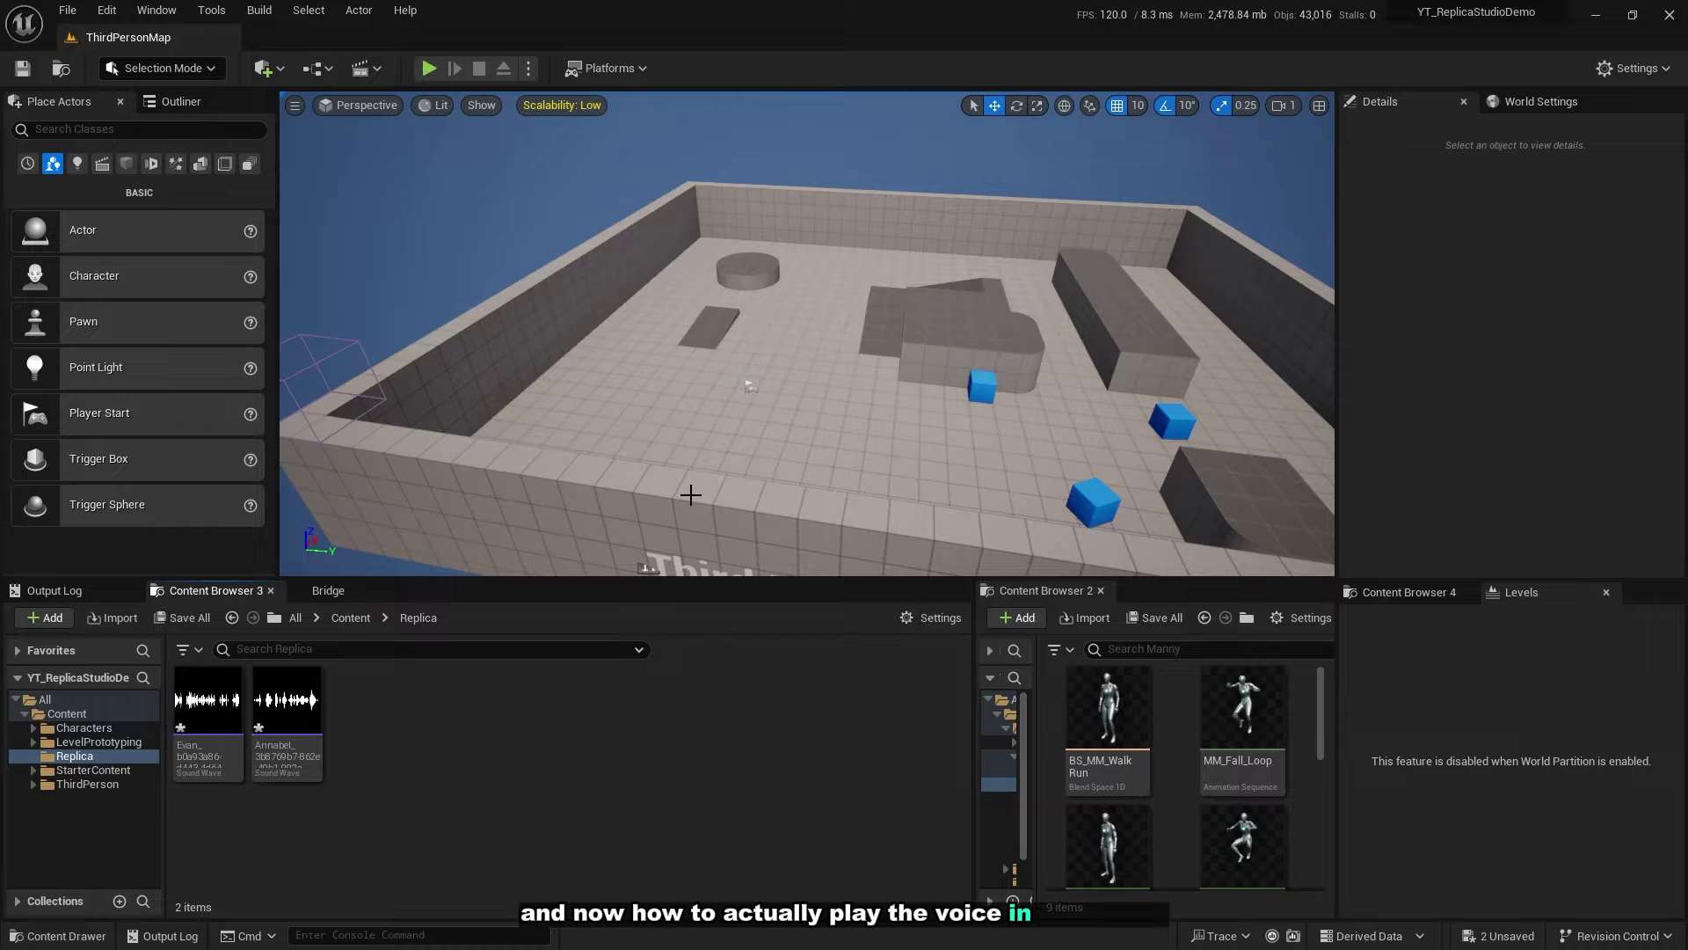
{"action": "left_click", "coordinate": [429, 68]}
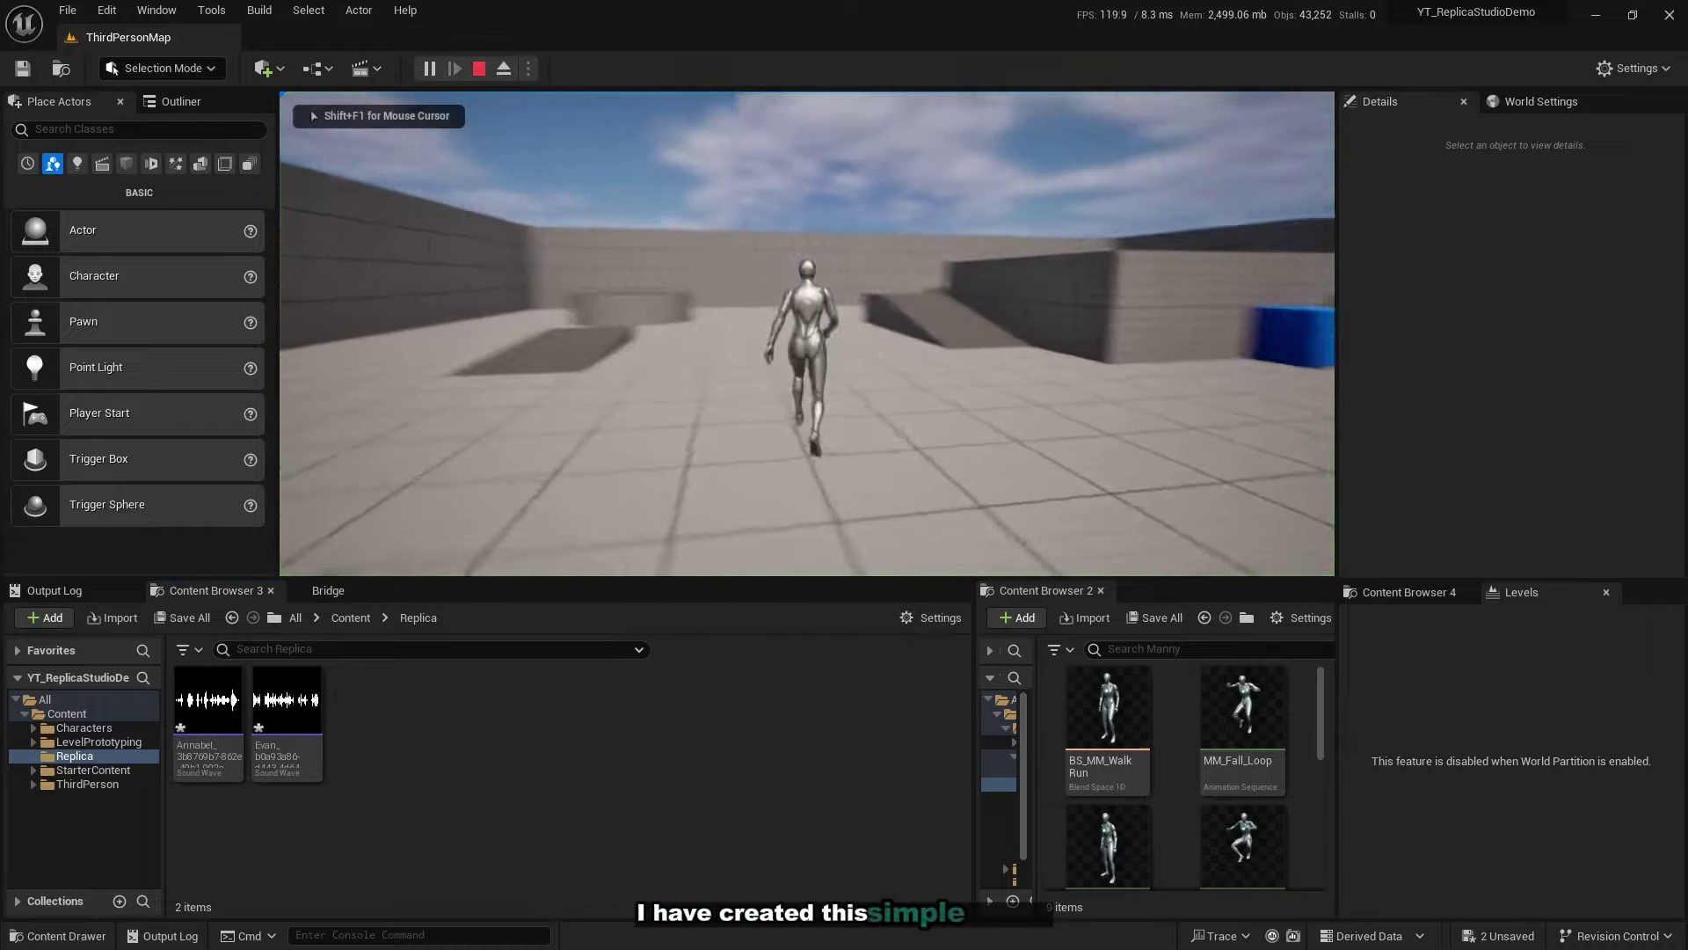
{"action": "key", "text": "w"}
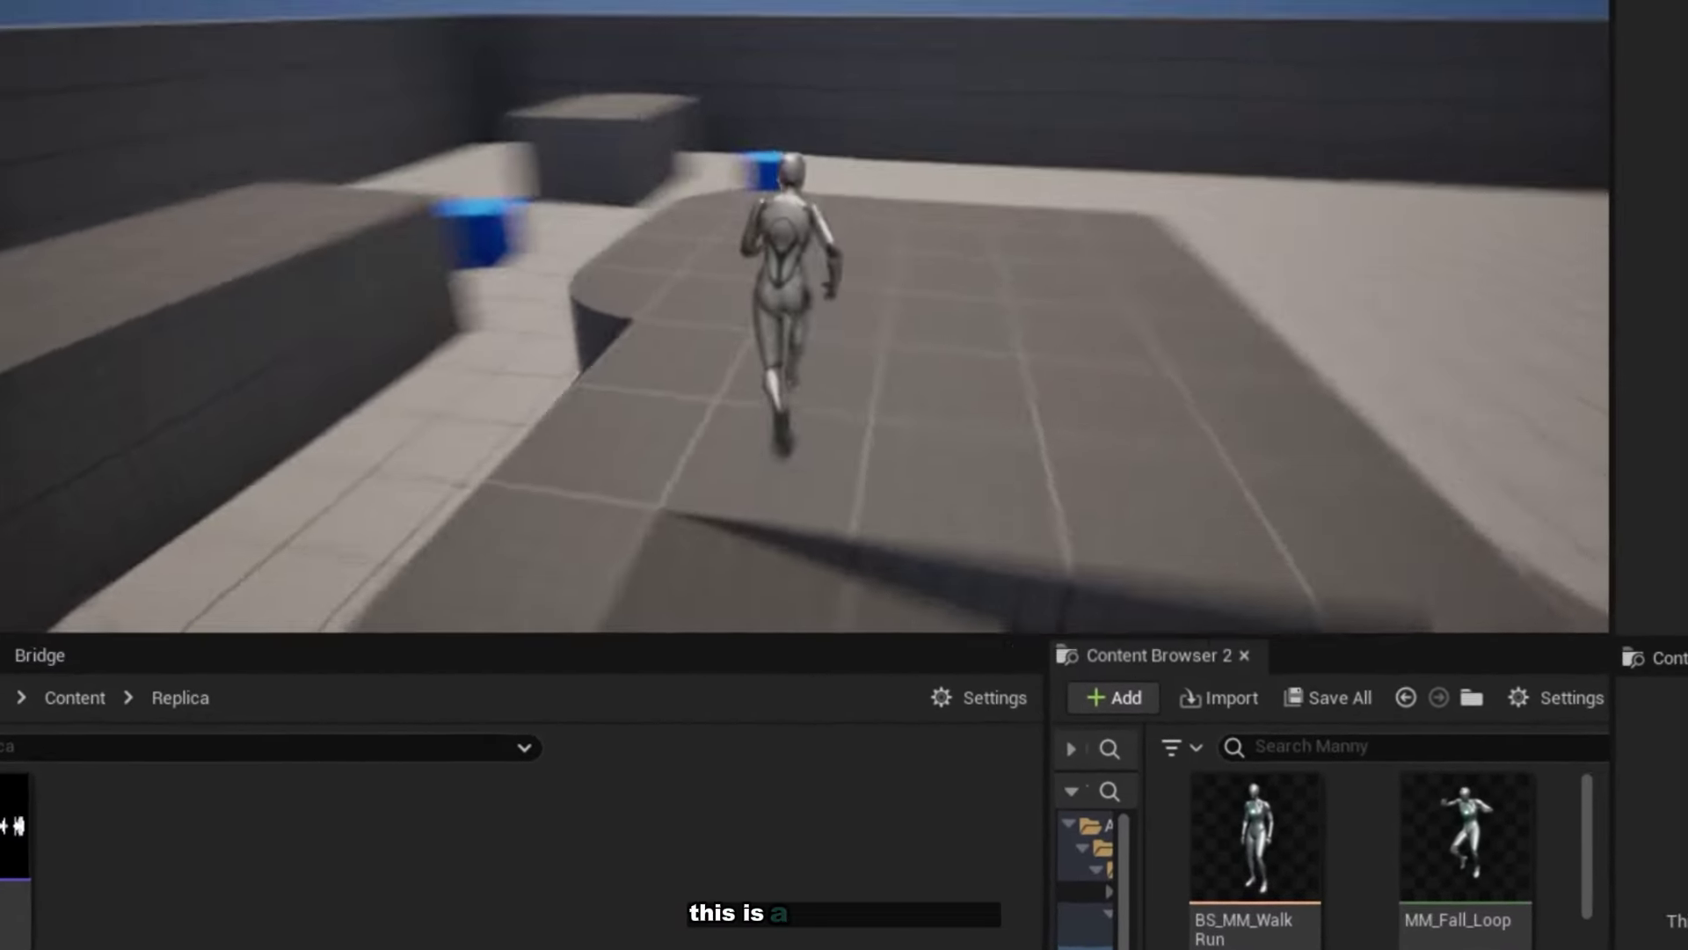
{"action": "key", "text": "space"}
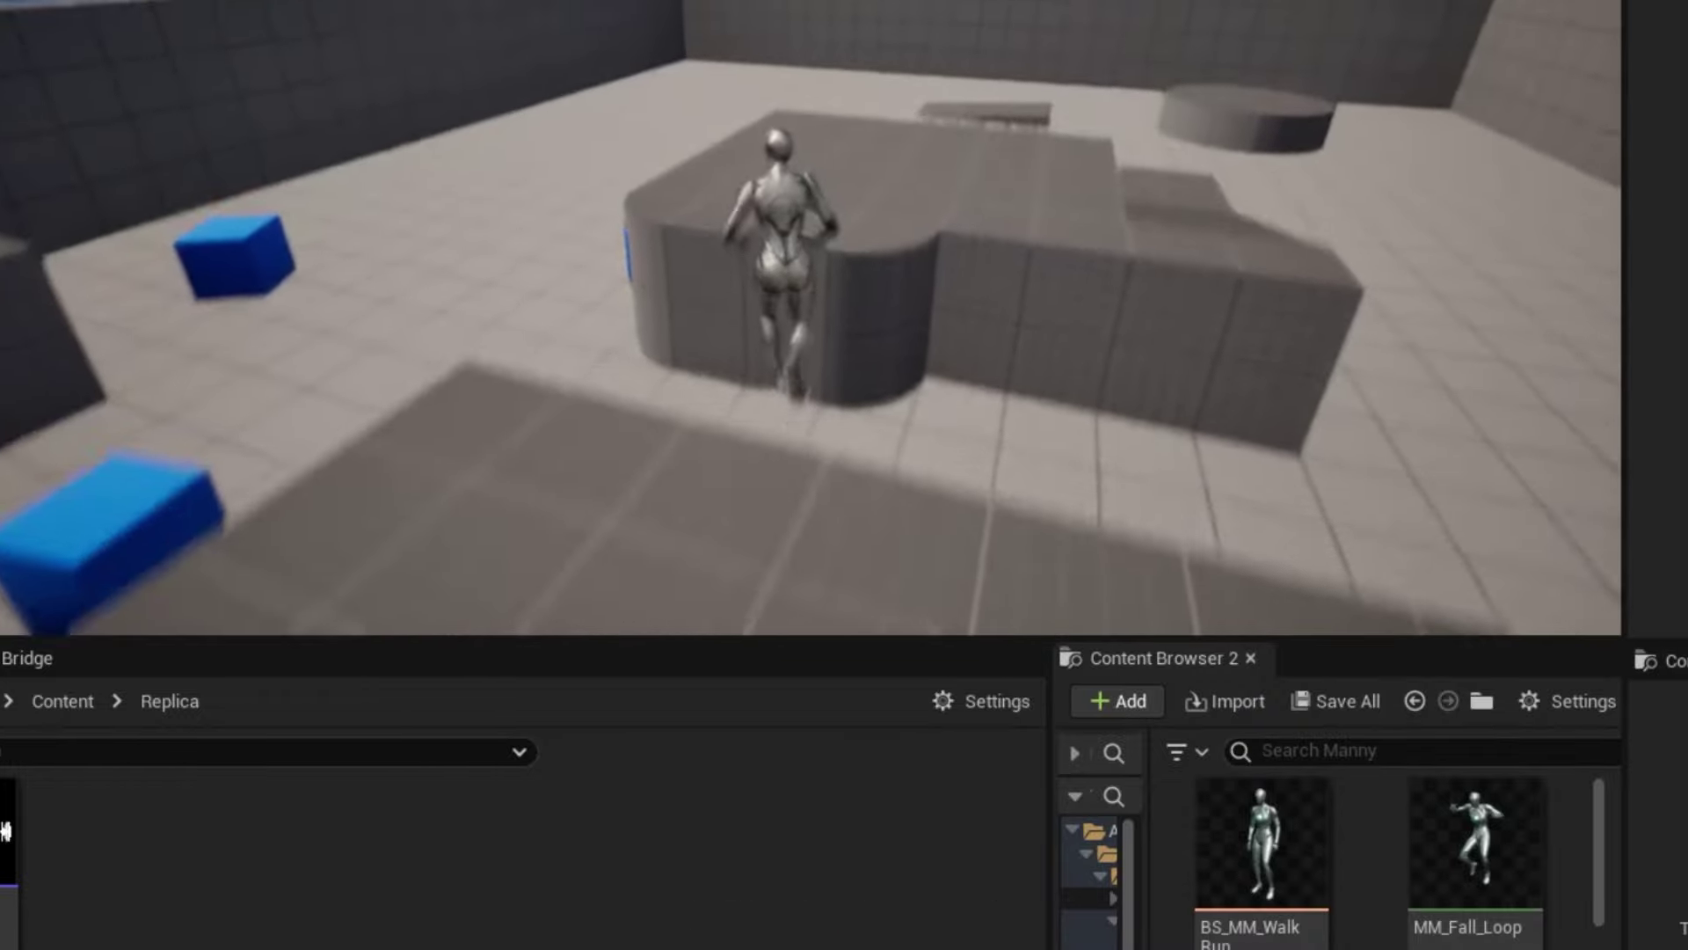
{"action": "key", "text": "space"}
{"action": "key", "text": "Escape"}
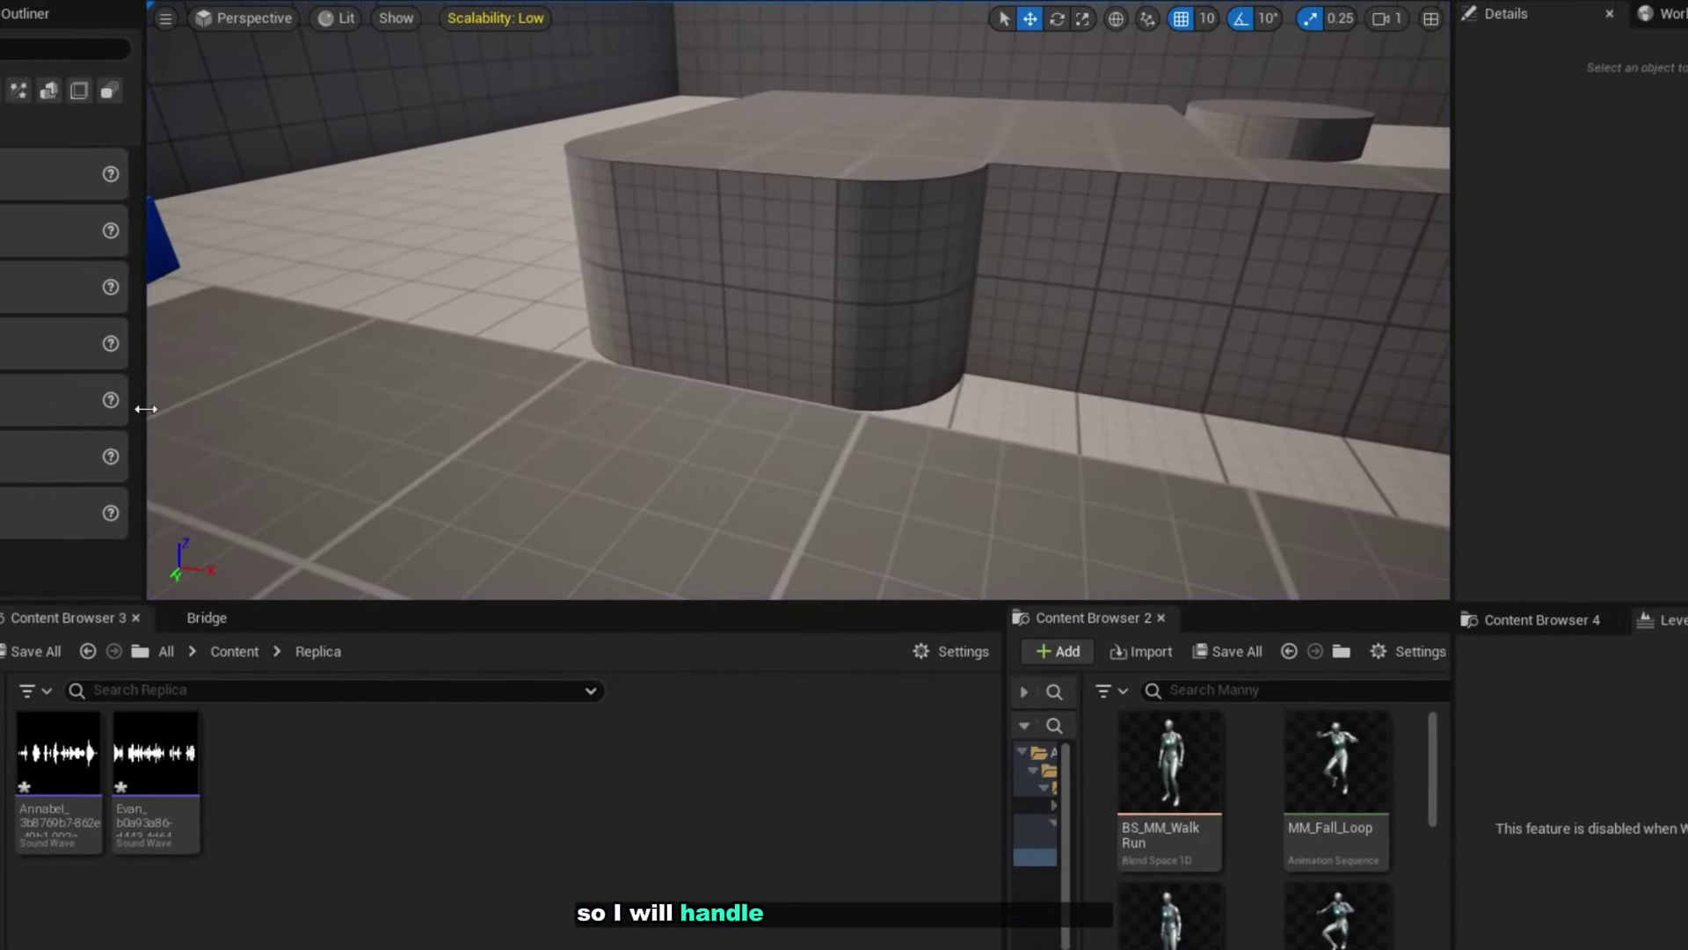
{"action": "mouse_move", "coordinate": [134, 407]}
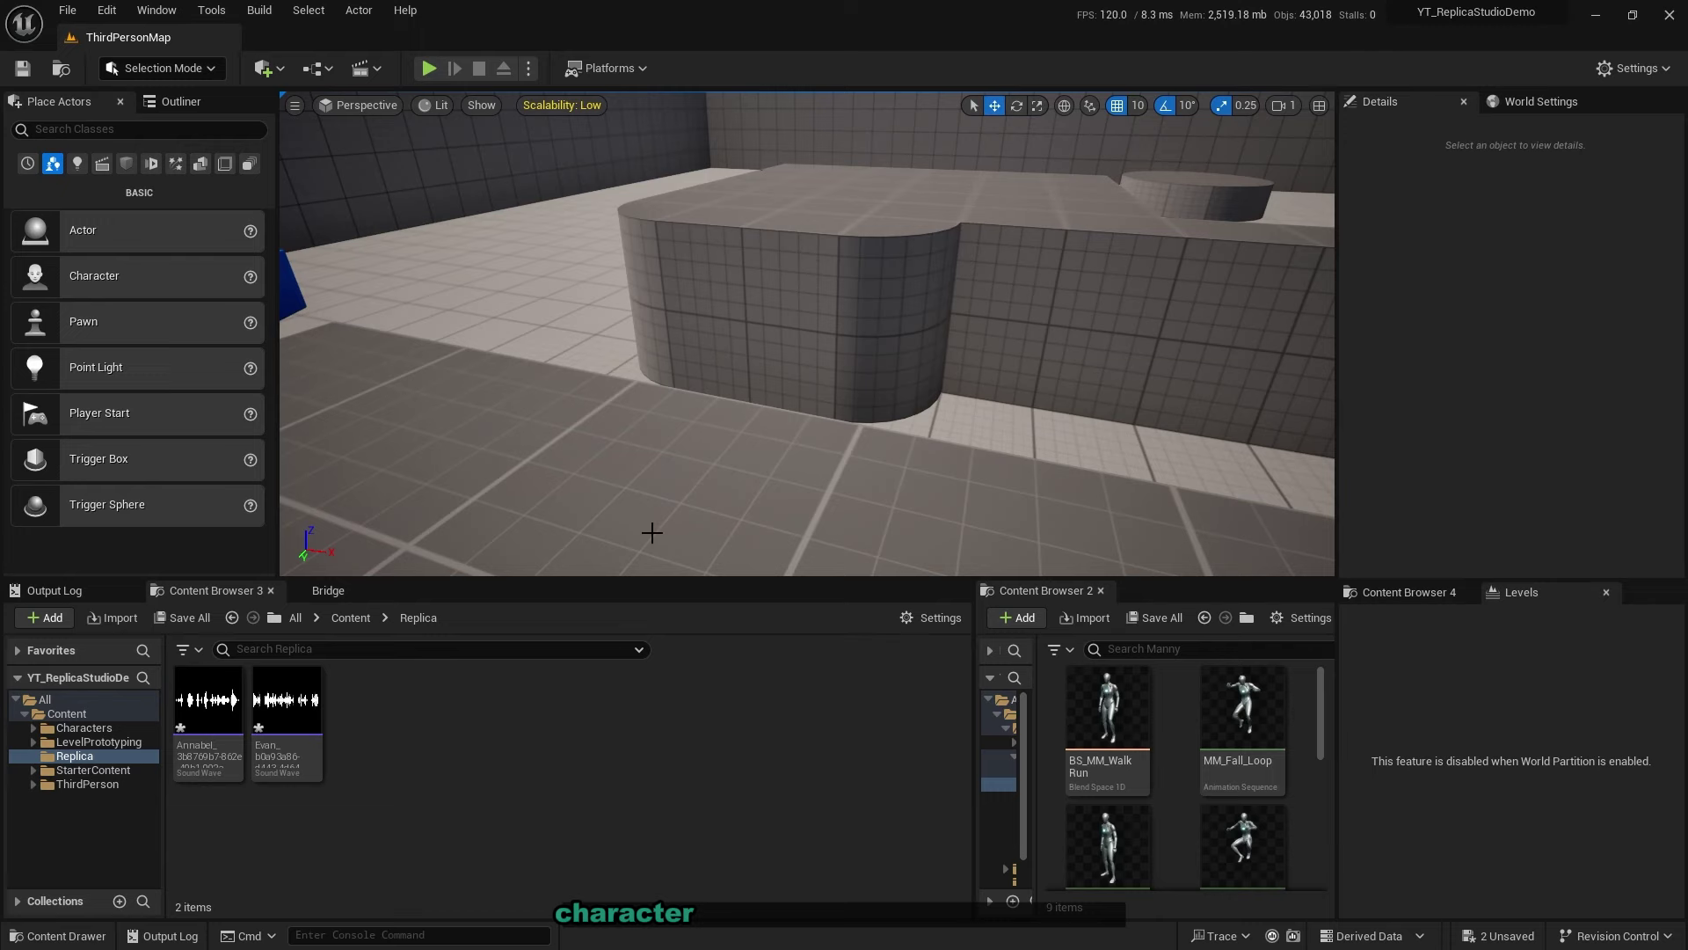
Open BP_ThirdPersonCharacter from the ThirdPerson > Blueprints folder in the Blueprint editor.
{"action": "left_click", "coordinate": [130, 784]}
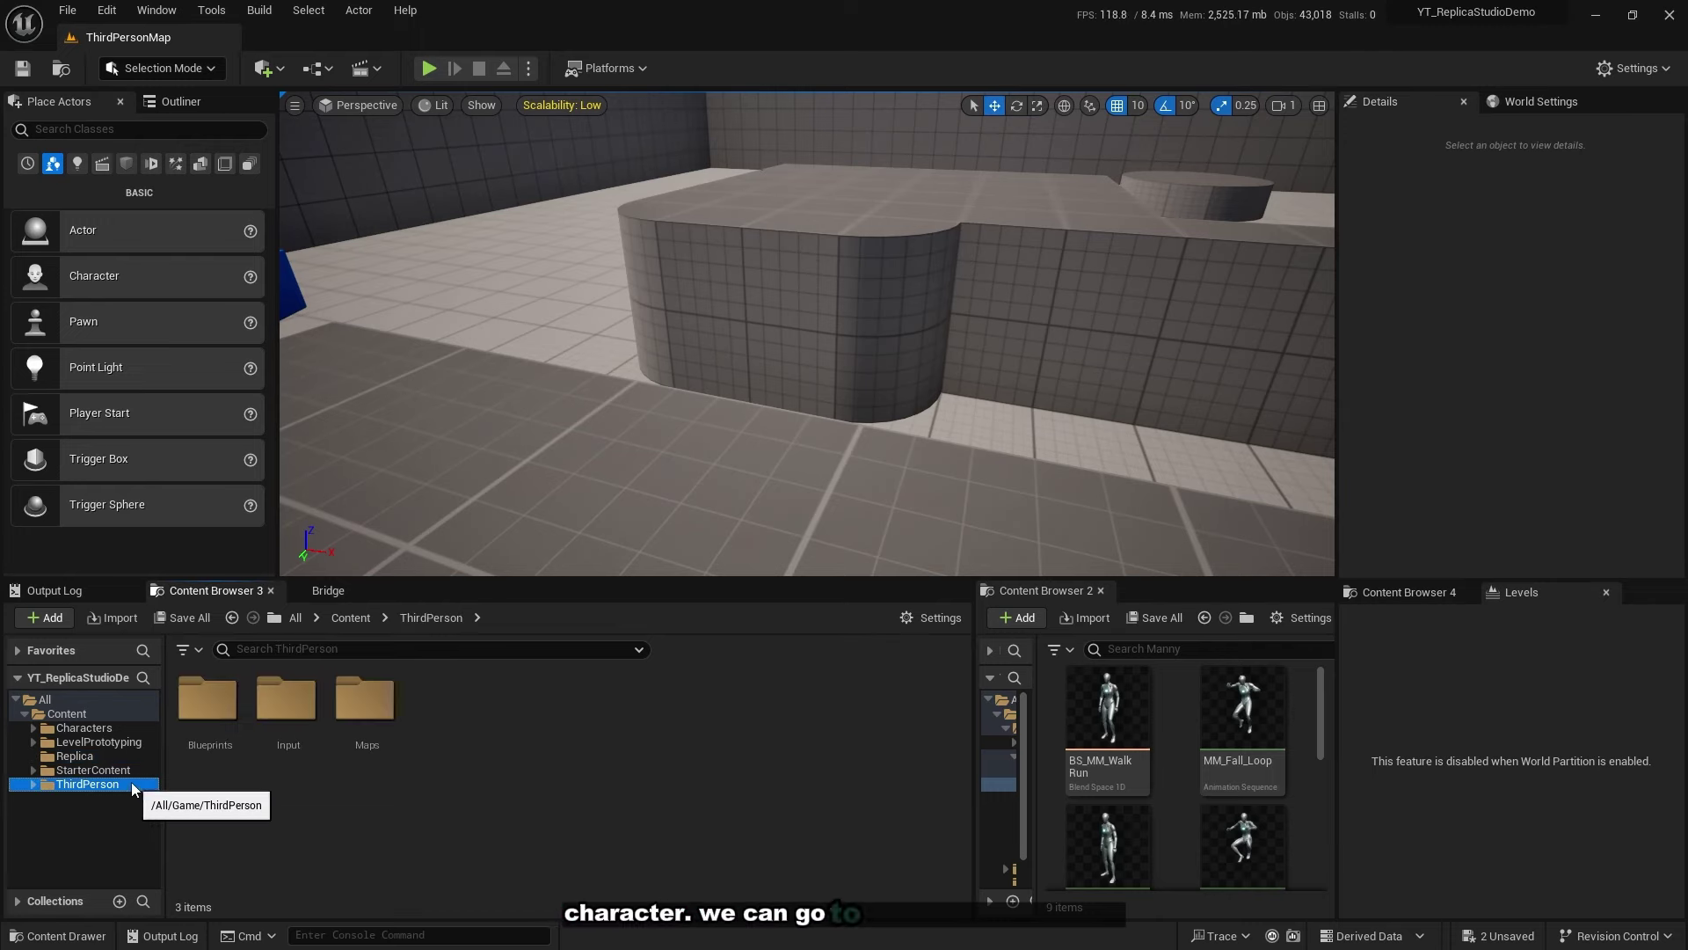
{"action": "double_click", "coordinate": [208, 699]}
{"action": "left_click", "coordinate": [199, 744]}
{"action": "double_click", "coordinate": [199, 744]}
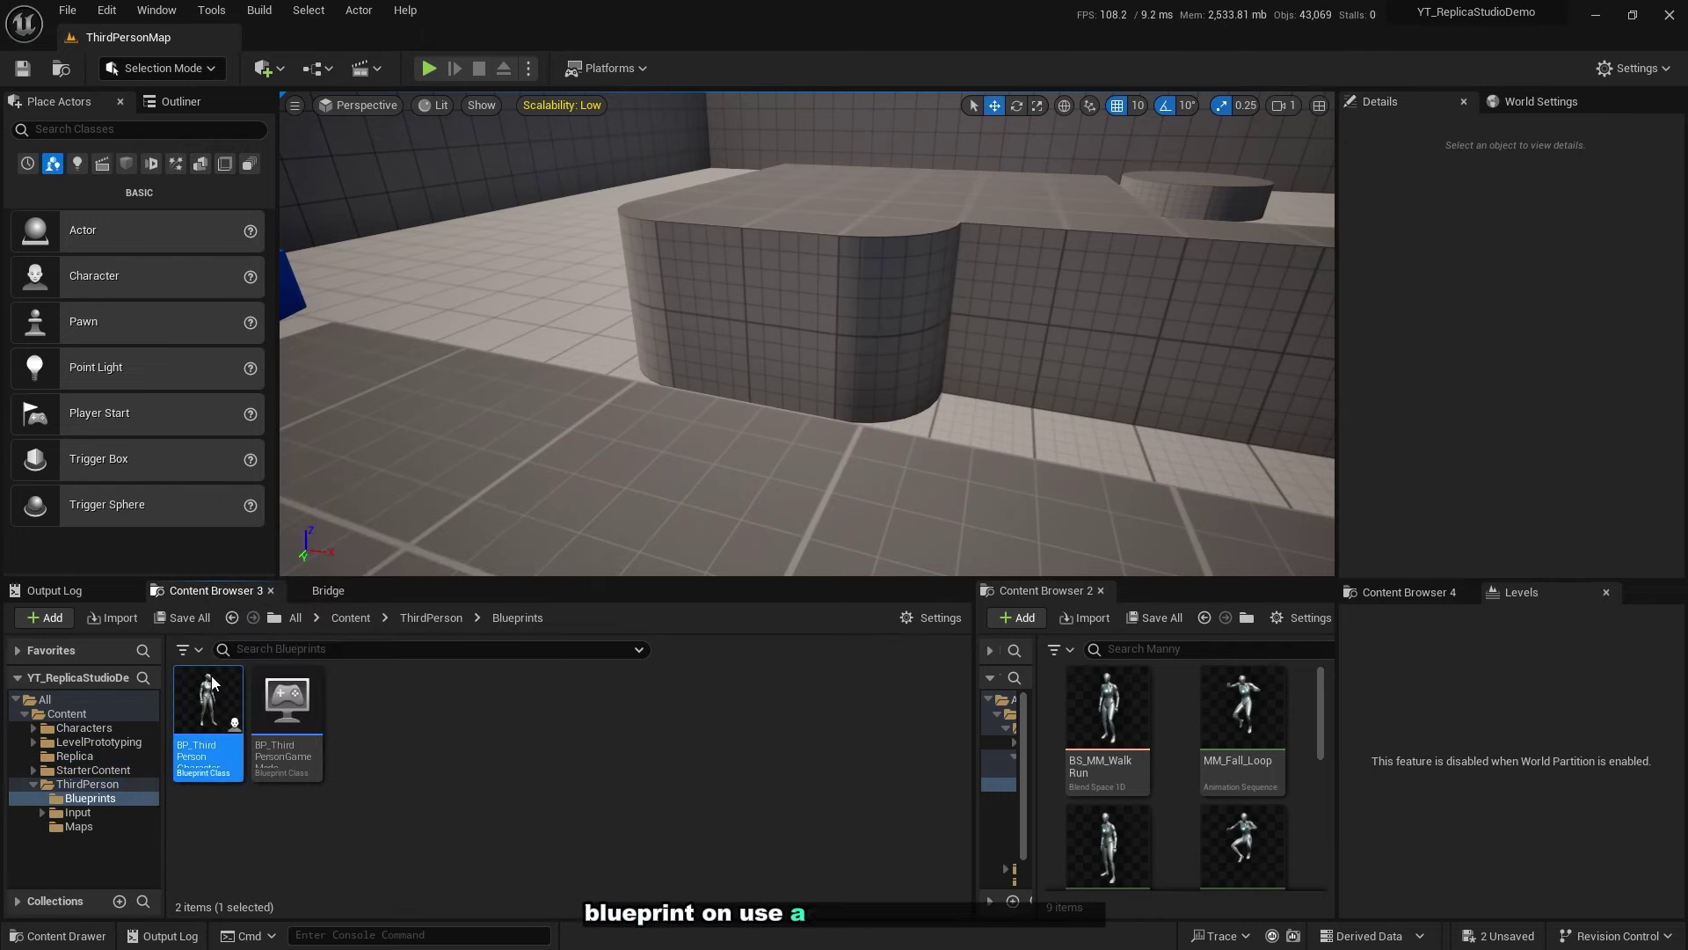
{"action": "left_click_drag", "start_coordinate": [1169, 143], "coordinate": [928, 49]}
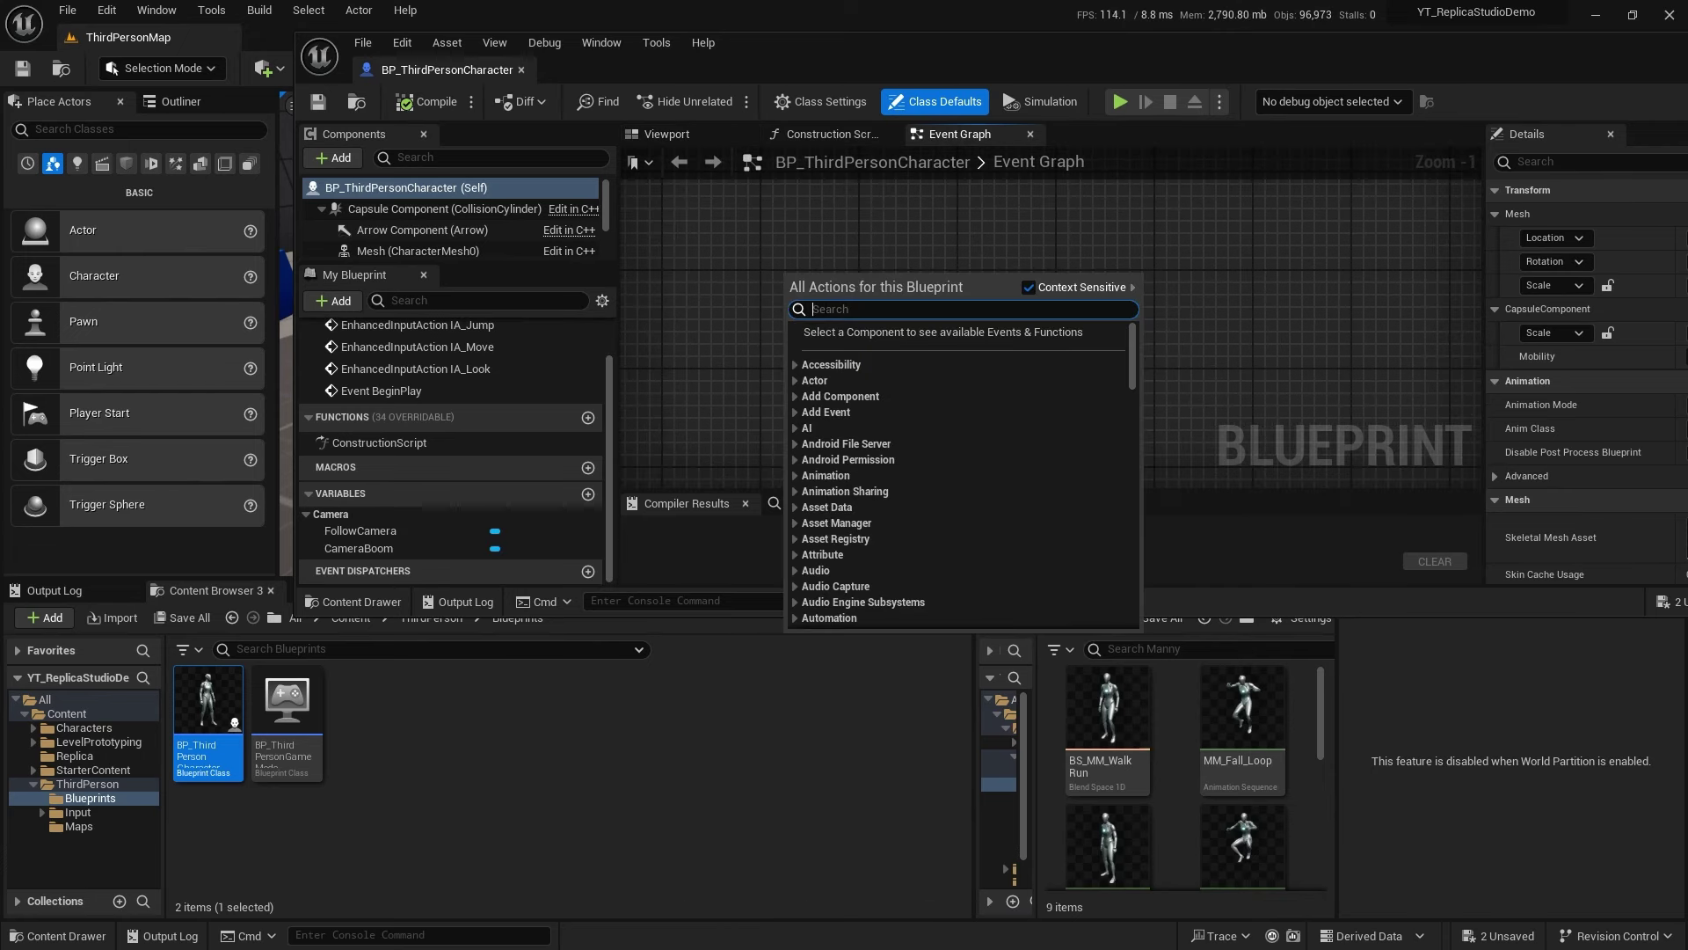
Add a keyboard event node for the 1 key to the Event Graph.
{"action": "left_click", "coordinate": [788, 244]}
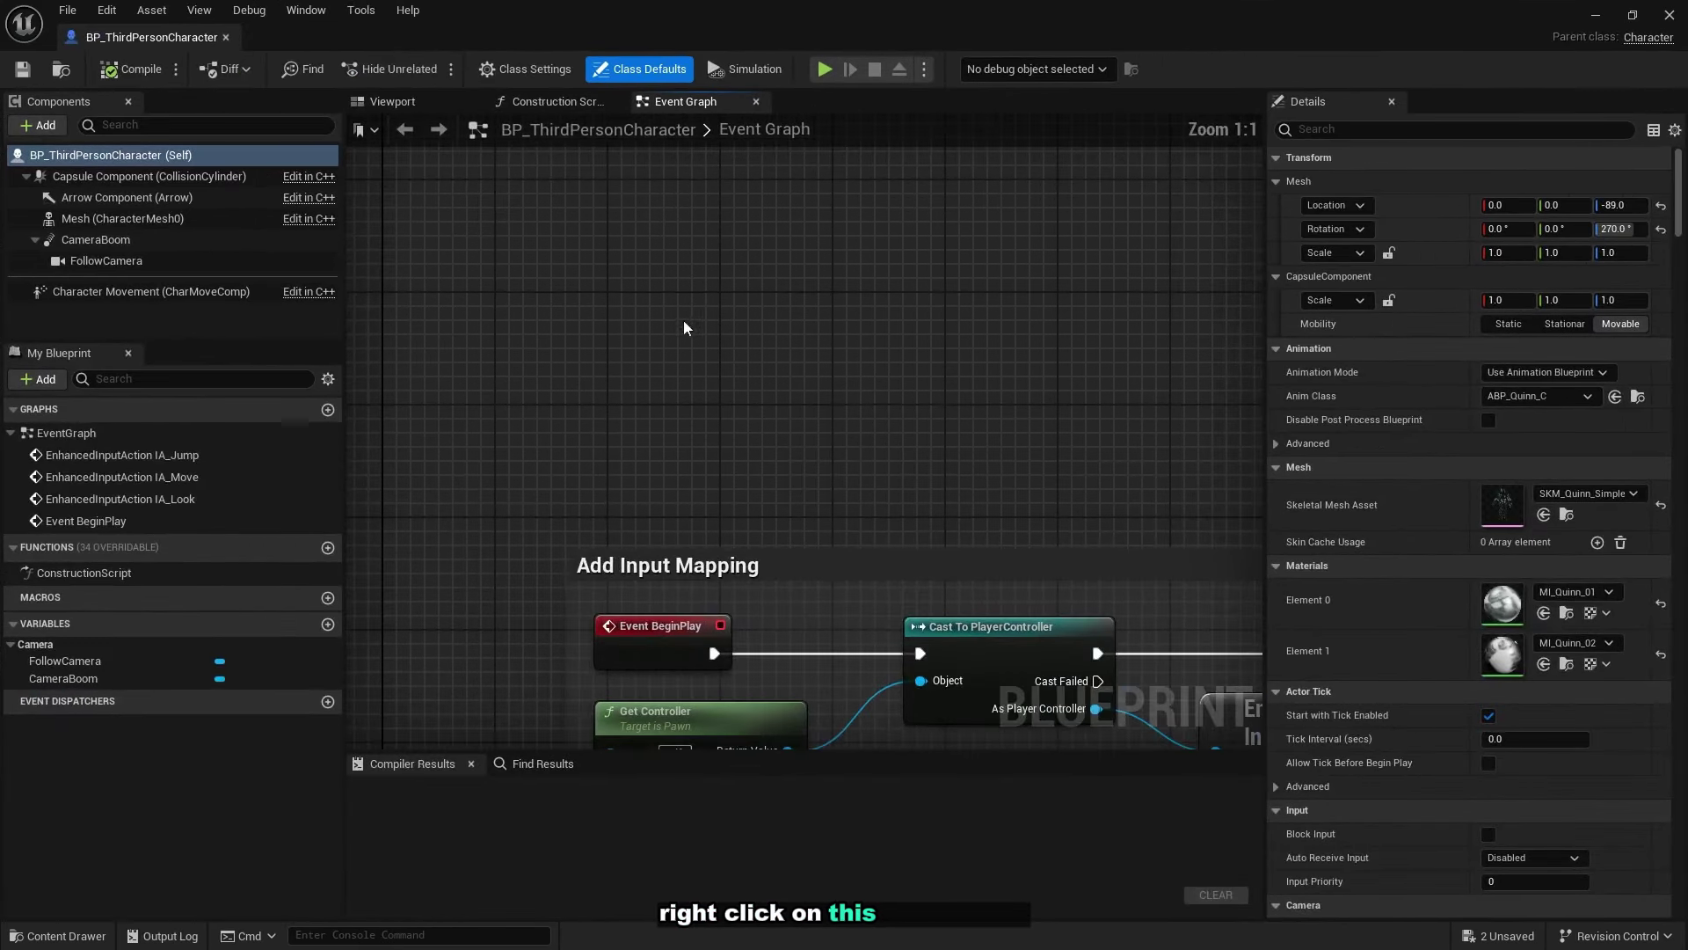
{"action": "right_click", "coordinate": [642, 283]}
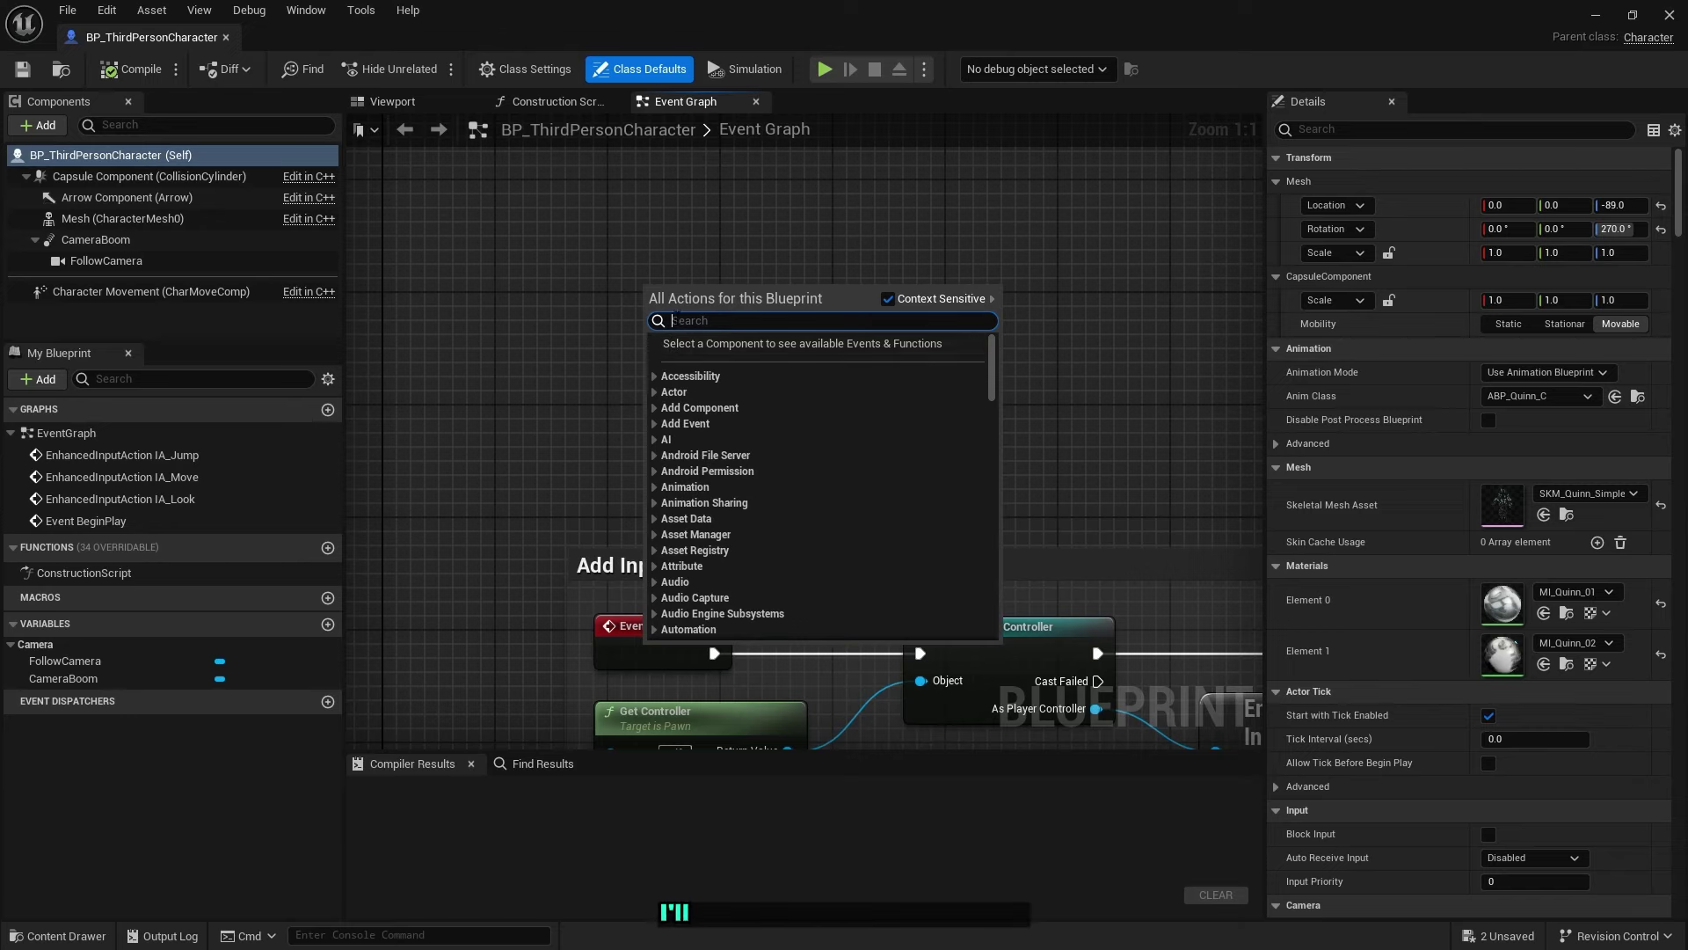
{"action": "type", "text": "1"}
{"action": "scroll", "coordinate": [796, 471], "scroll_direction": "up", "scroll_amount": 3}
{"action": "left_click", "coordinate": [721, 435]}
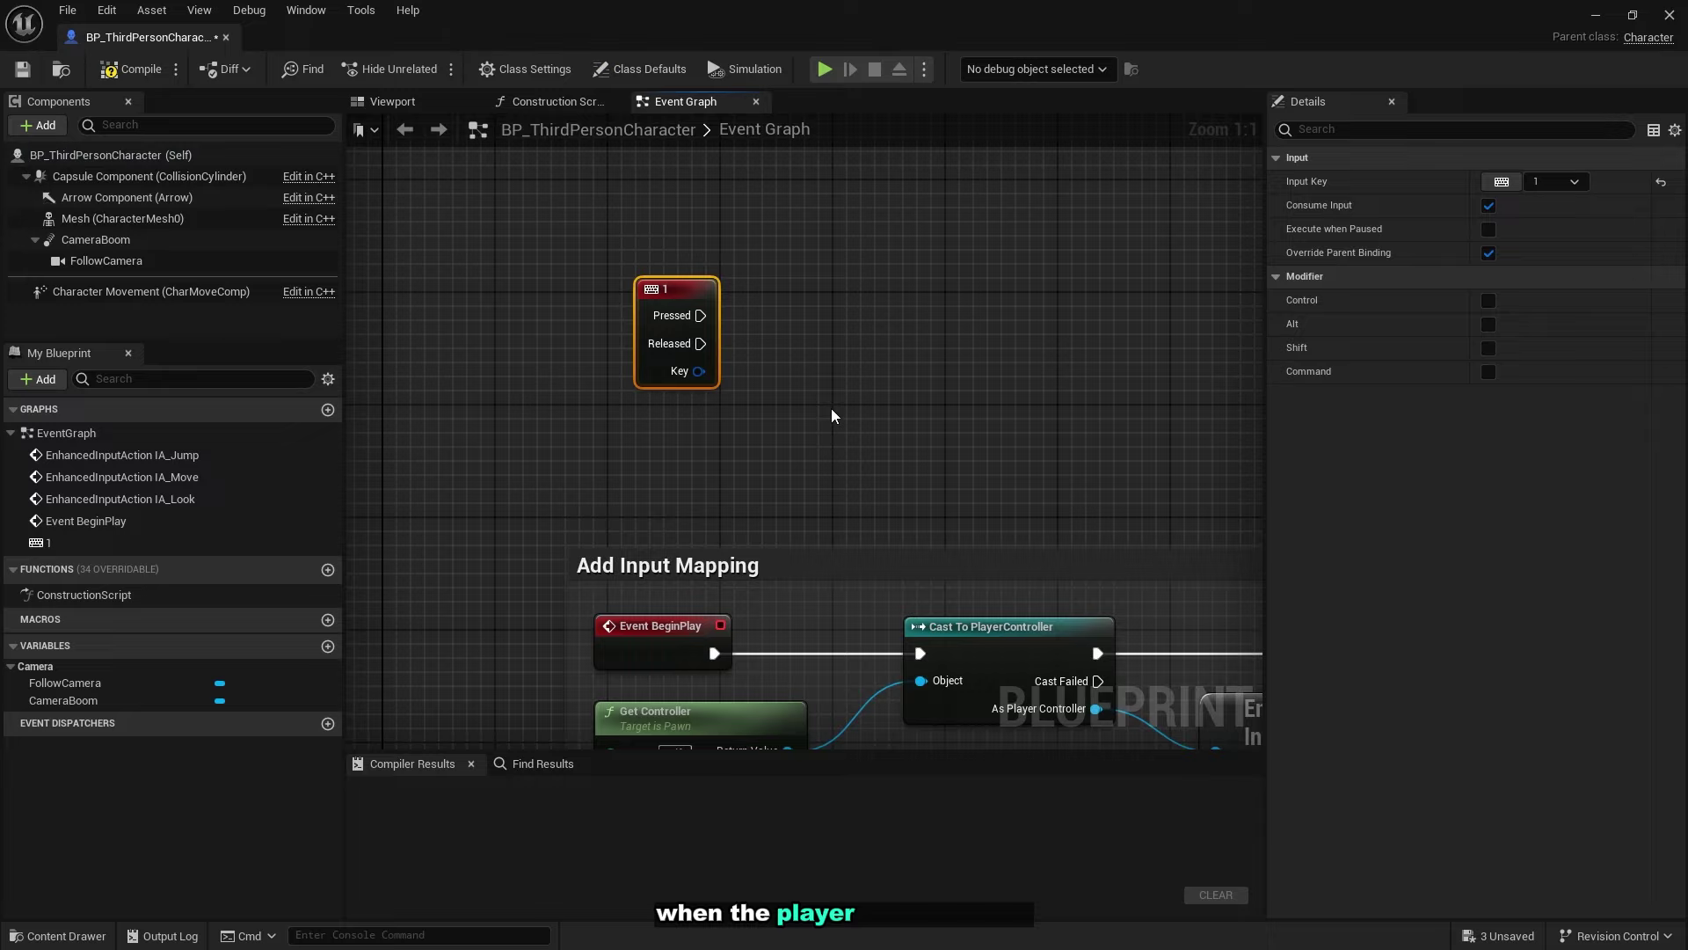
{"action": "left_click", "coordinate": [804, 372]}
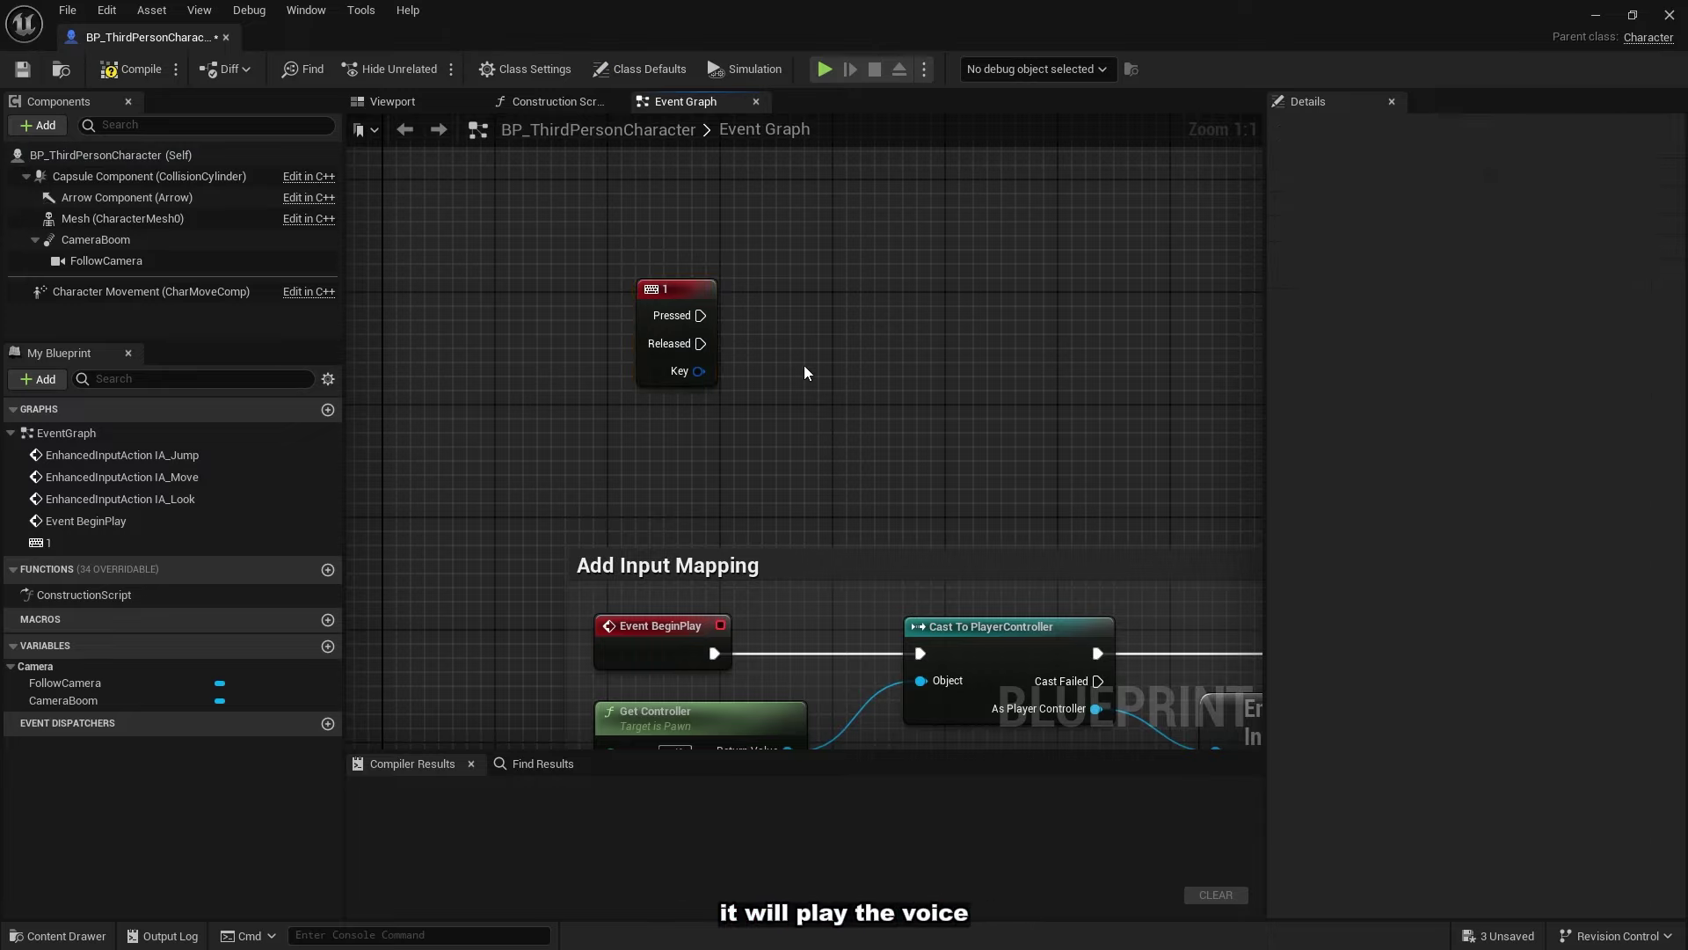
Add a Play Sound at Location node wired to the 1 event's Pressed output.
{"action": "right_click_drag", "start_coordinate": [804, 372], "coordinate": [722, 395]}
{"action": "left_click_drag", "start_coordinate": [619, 340], "coordinate": [763, 340]}
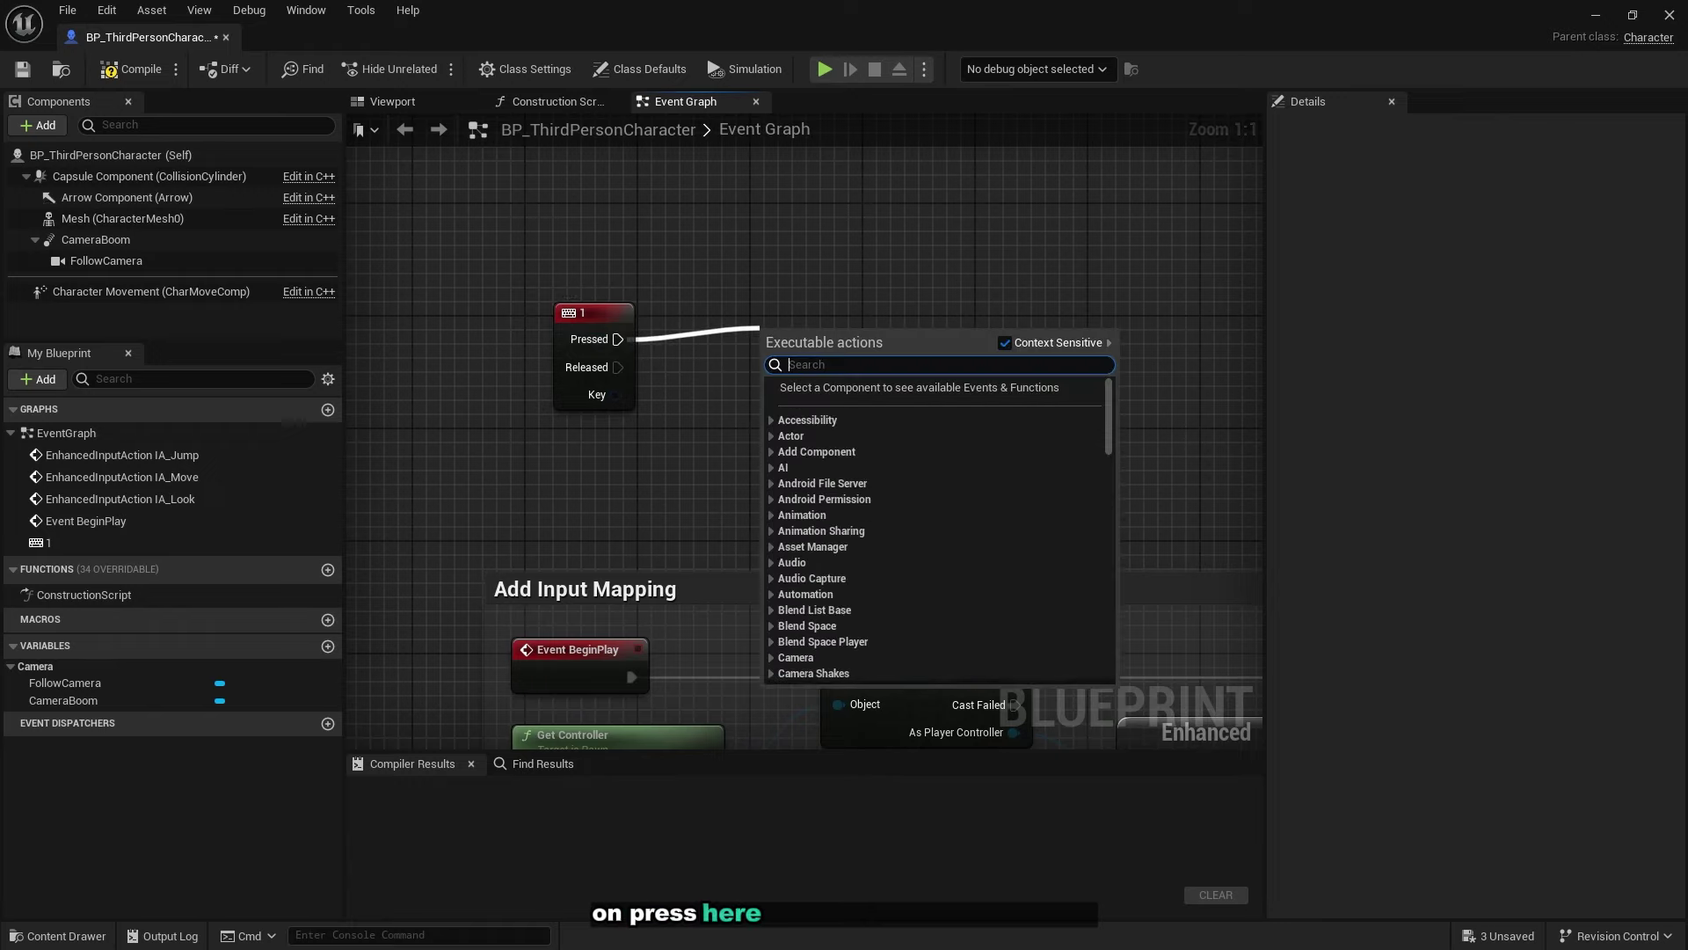
{"action": "type", "text": "play sound"}
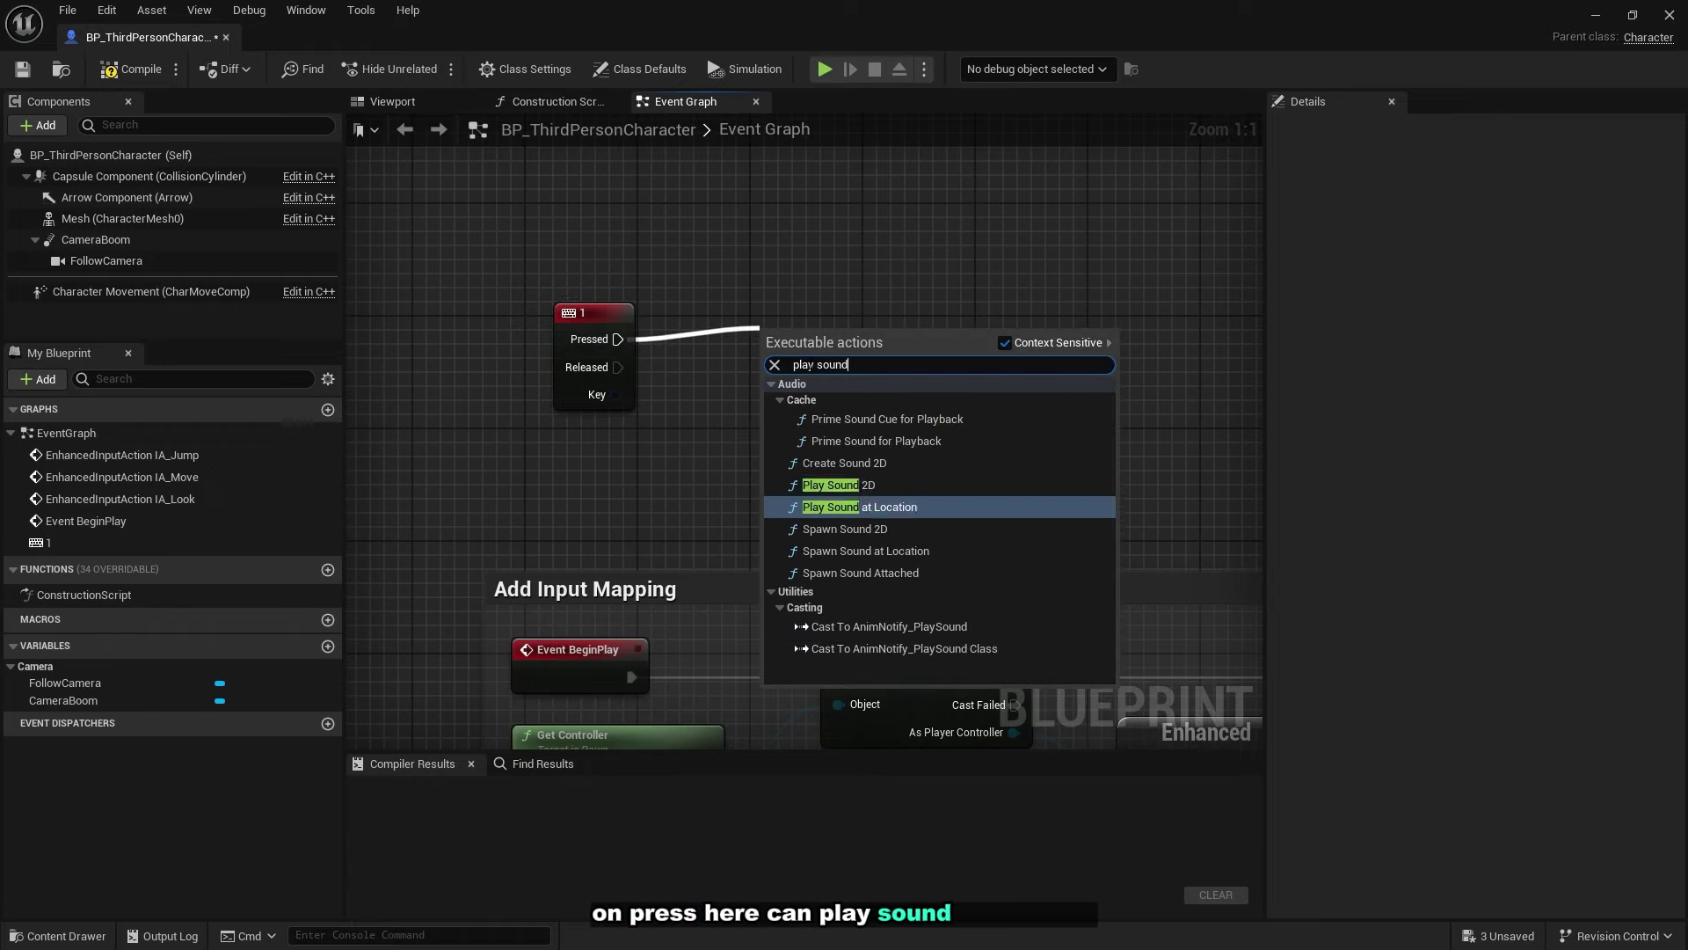
{"action": "key", "text": "Return"}
{"action": "left_click_drag", "start_coordinate": [809, 363], "coordinate": [921, 335]}
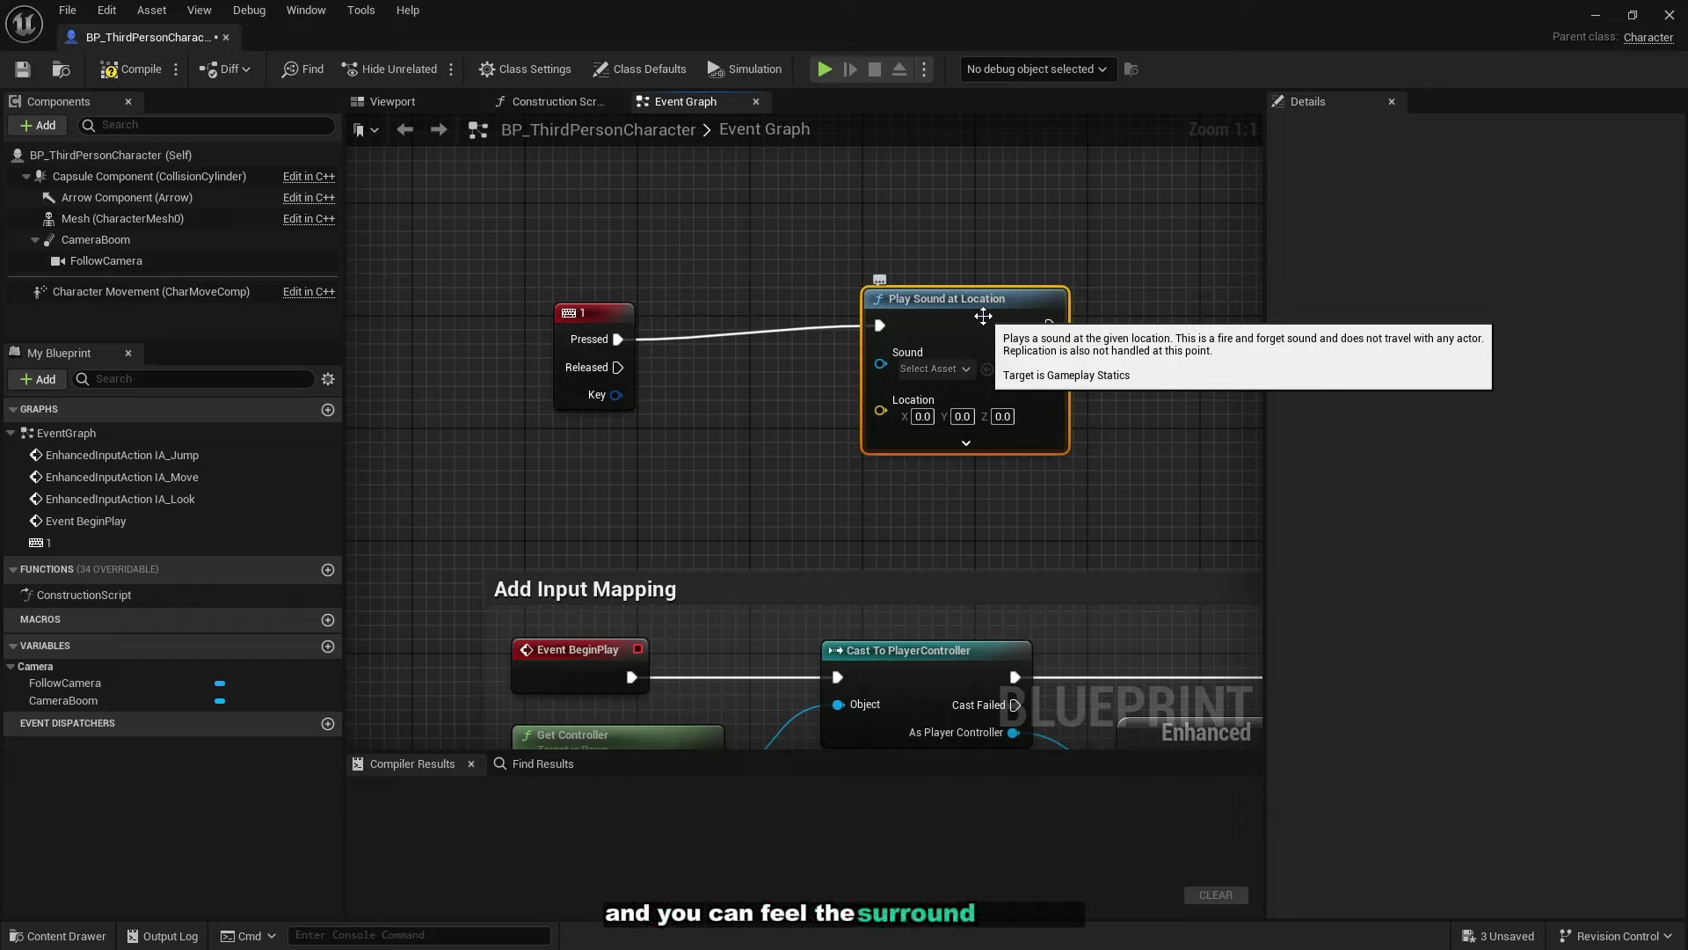
{"action": "right_click_drag", "start_coordinate": [1008, 318], "coordinate": [815, 301]}
{"action": "left_click_drag", "start_coordinate": [774, 299], "coordinate": [972, 313]}
Feed a Get Actor Location node into the Play Sound node's Location input.
{"action": "left_click_drag", "start_coordinate": [985, 392], "coordinate": [752, 387]}
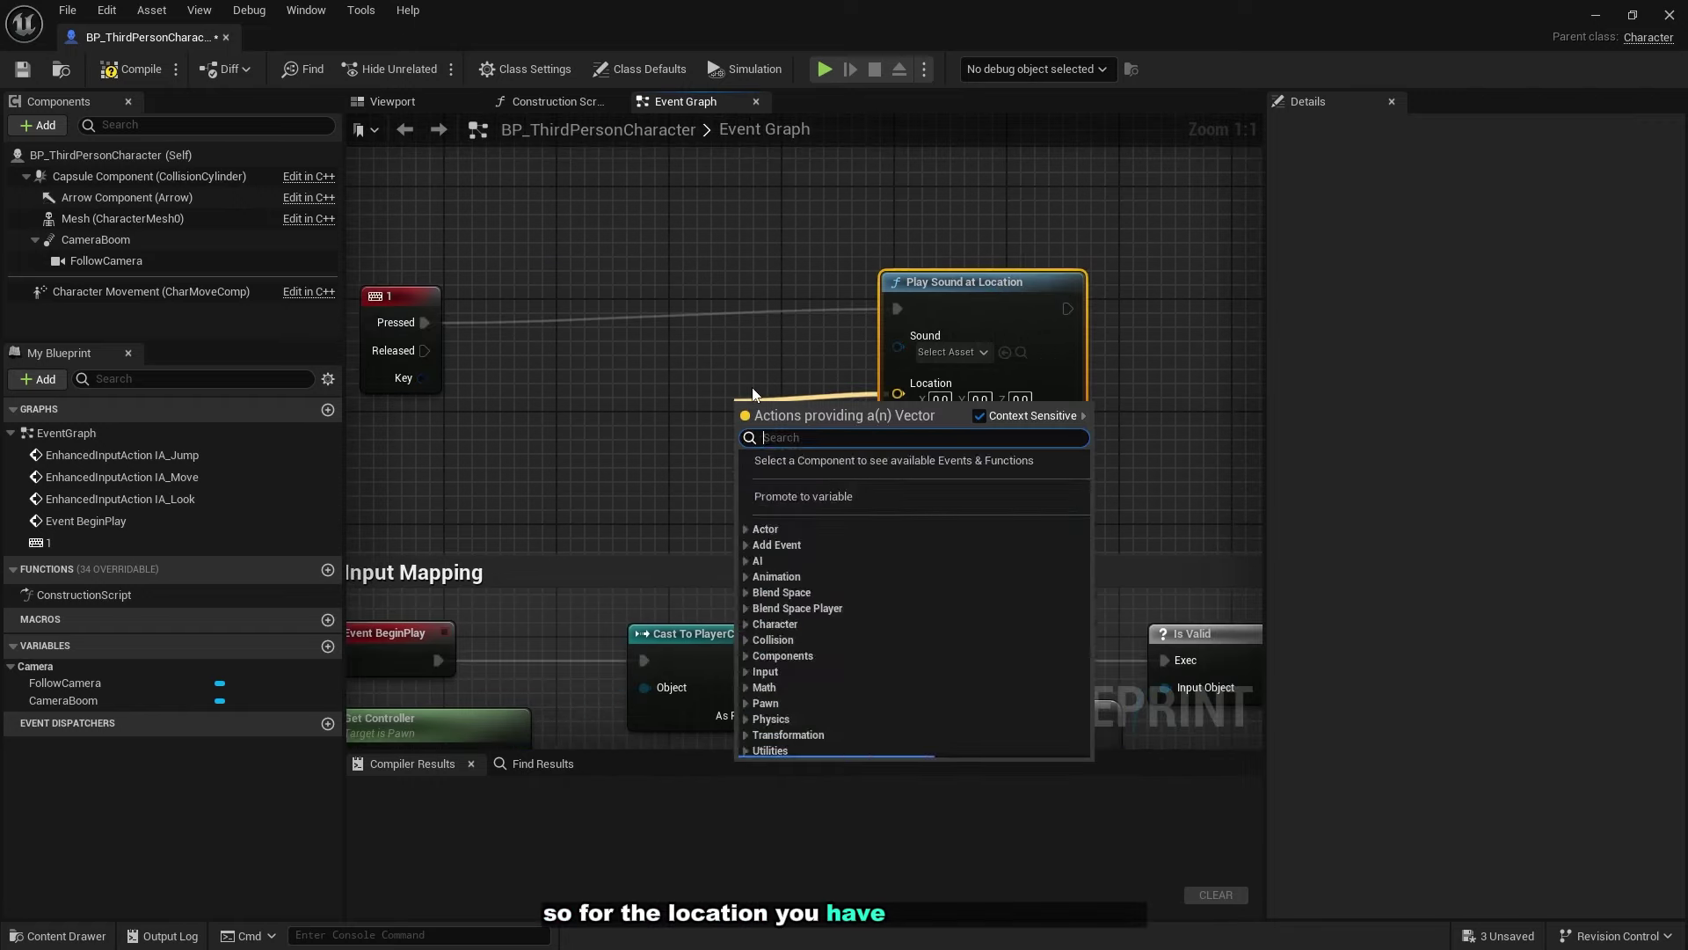
{"action": "type", "text": "get play"}
{"action": "key", "text": "BackSpace"}
{"action": "key", "text": "BackSpace"}
{"action": "key", "text": "BackSpace"}
{"action": "key", "text": "BackSpace"}
{"action": "type", "text": "actor loca"}
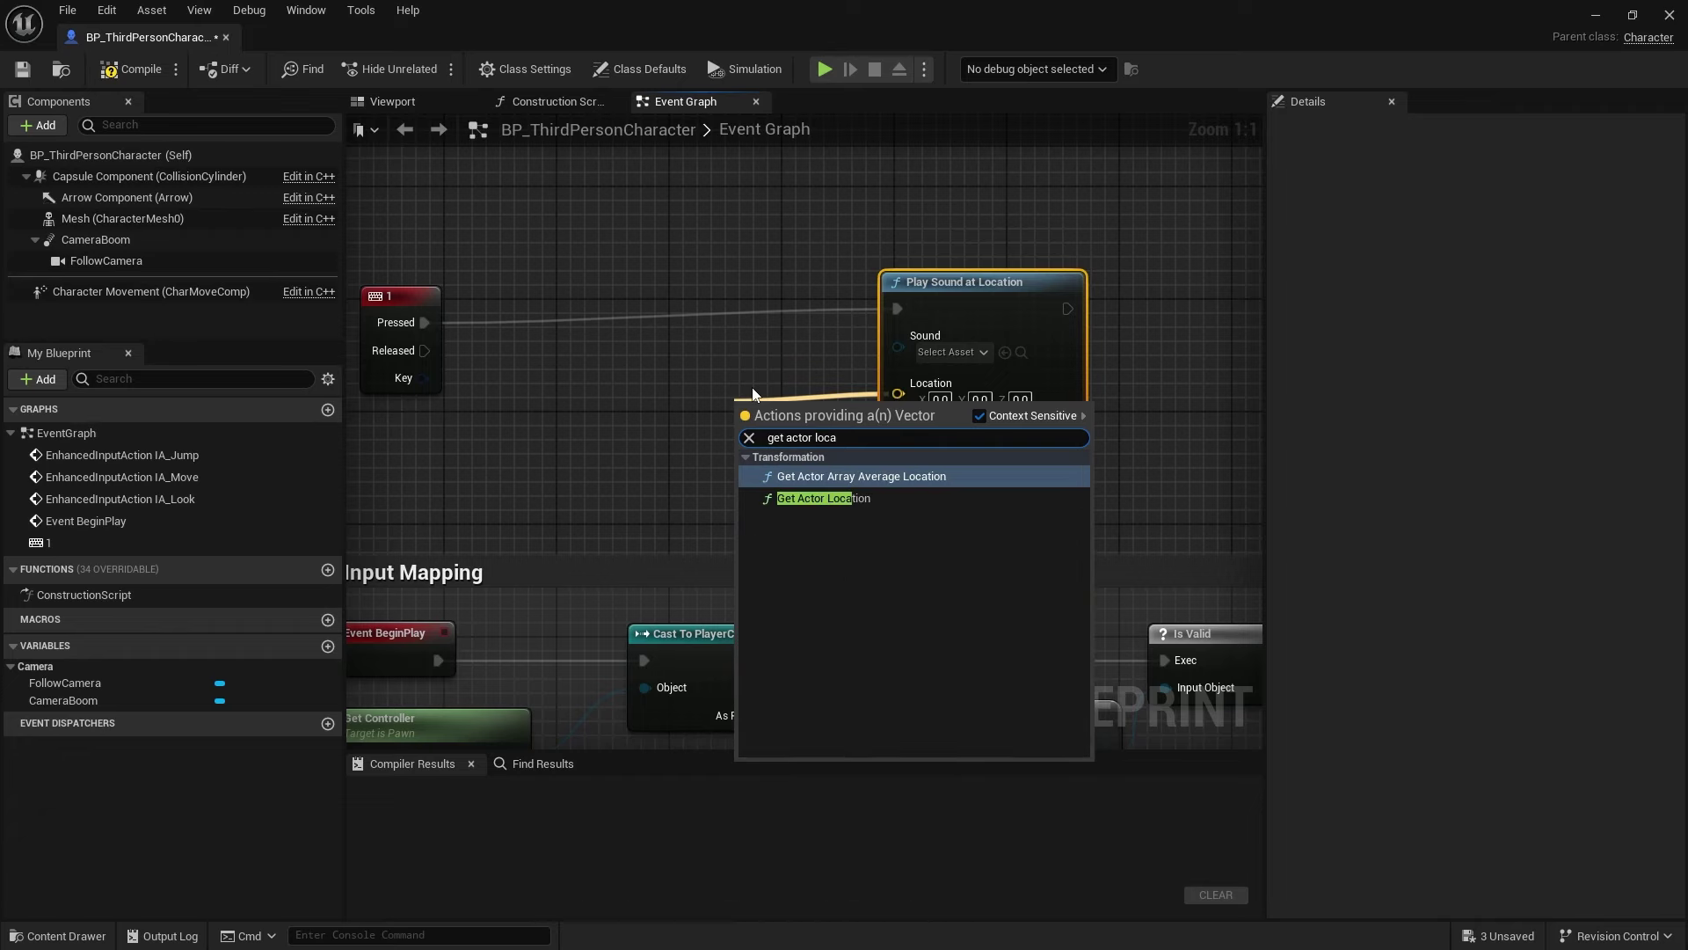
{"action": "key", "text": "Down"}
{"action": "key", "text": "Return"}
{"action": "left_click_drag", "start_coordinate": [839, 443], "coordinate": [658, 431]}
{"action": "left_click_drag", "start_coordinate": [959, 348], "coordinate": [961, 317]}
Assign the Evan voice take from the Replica folder to the Sound input.
{"action": "left_click_drag", "start_coordinate": [1066, 8], "coordinate": [1126, 20]}
{"action": "left_click", "coordinate": [535, 677]}
{"action": "left_click", "coordinate": [409, 620]}
{"action": "left_click", "coordinate": [351, 619]}
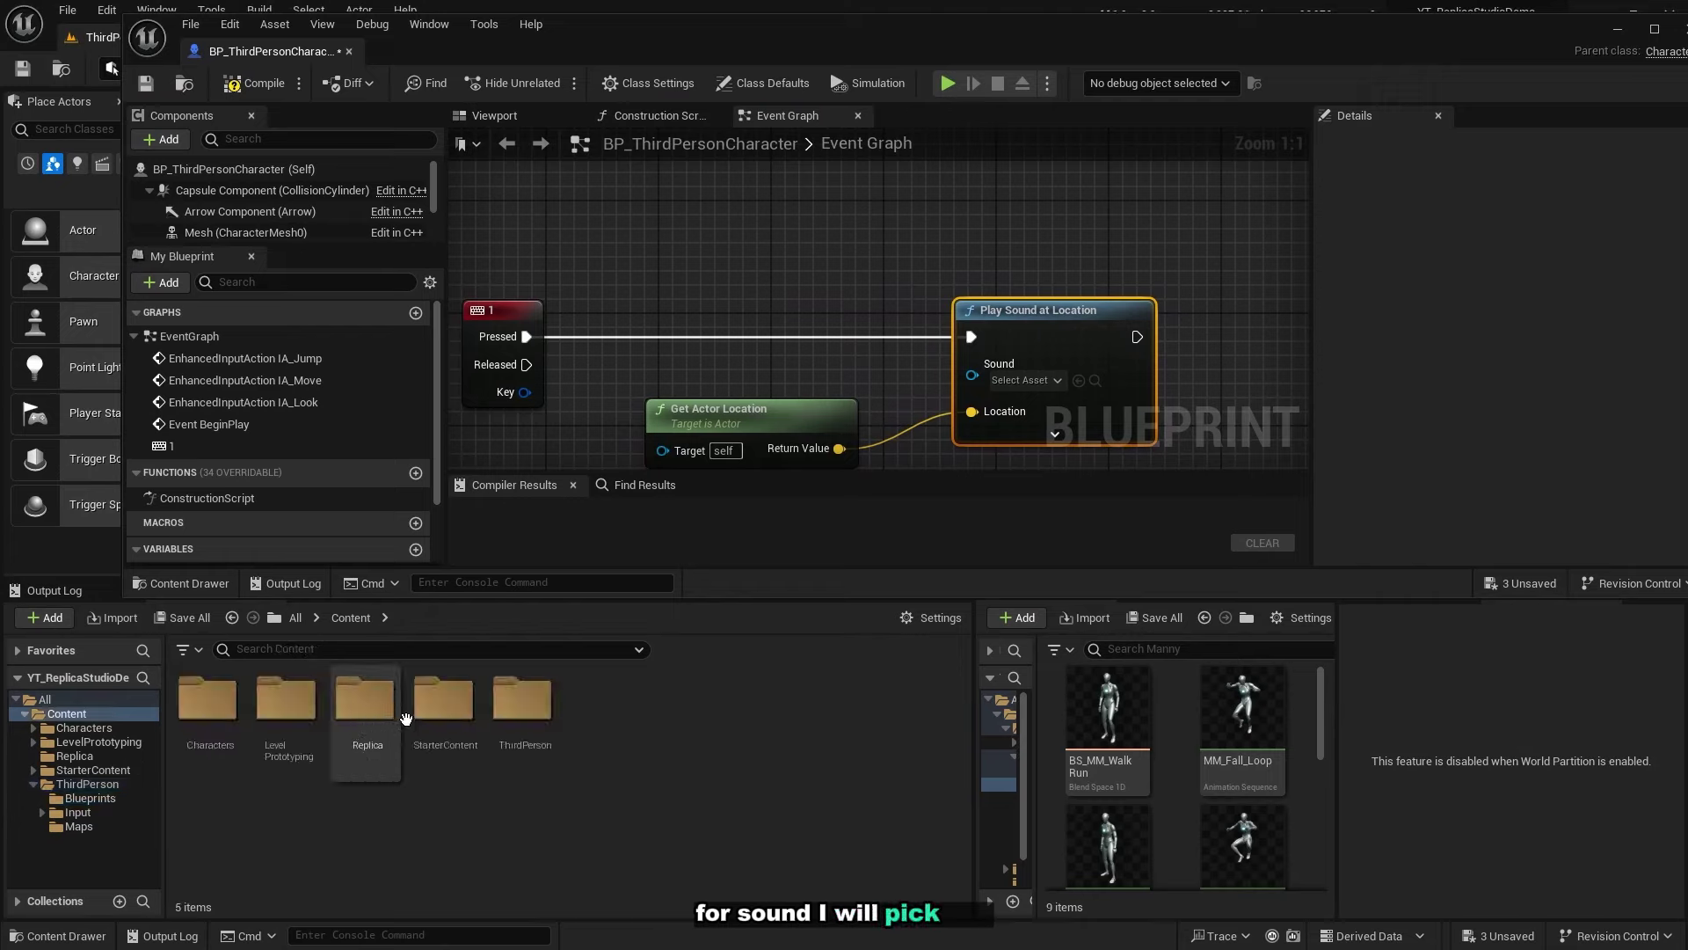
{"action": "double_click", "coordinate": [365, 703]}
{"action": "left_click_drag", "start_coordinate": [288, 723], "coordinate": [989, 380]}
{"action": "right_click_drag", "start_coordinate": [1125, 355], "coordinate": [956, 276]}
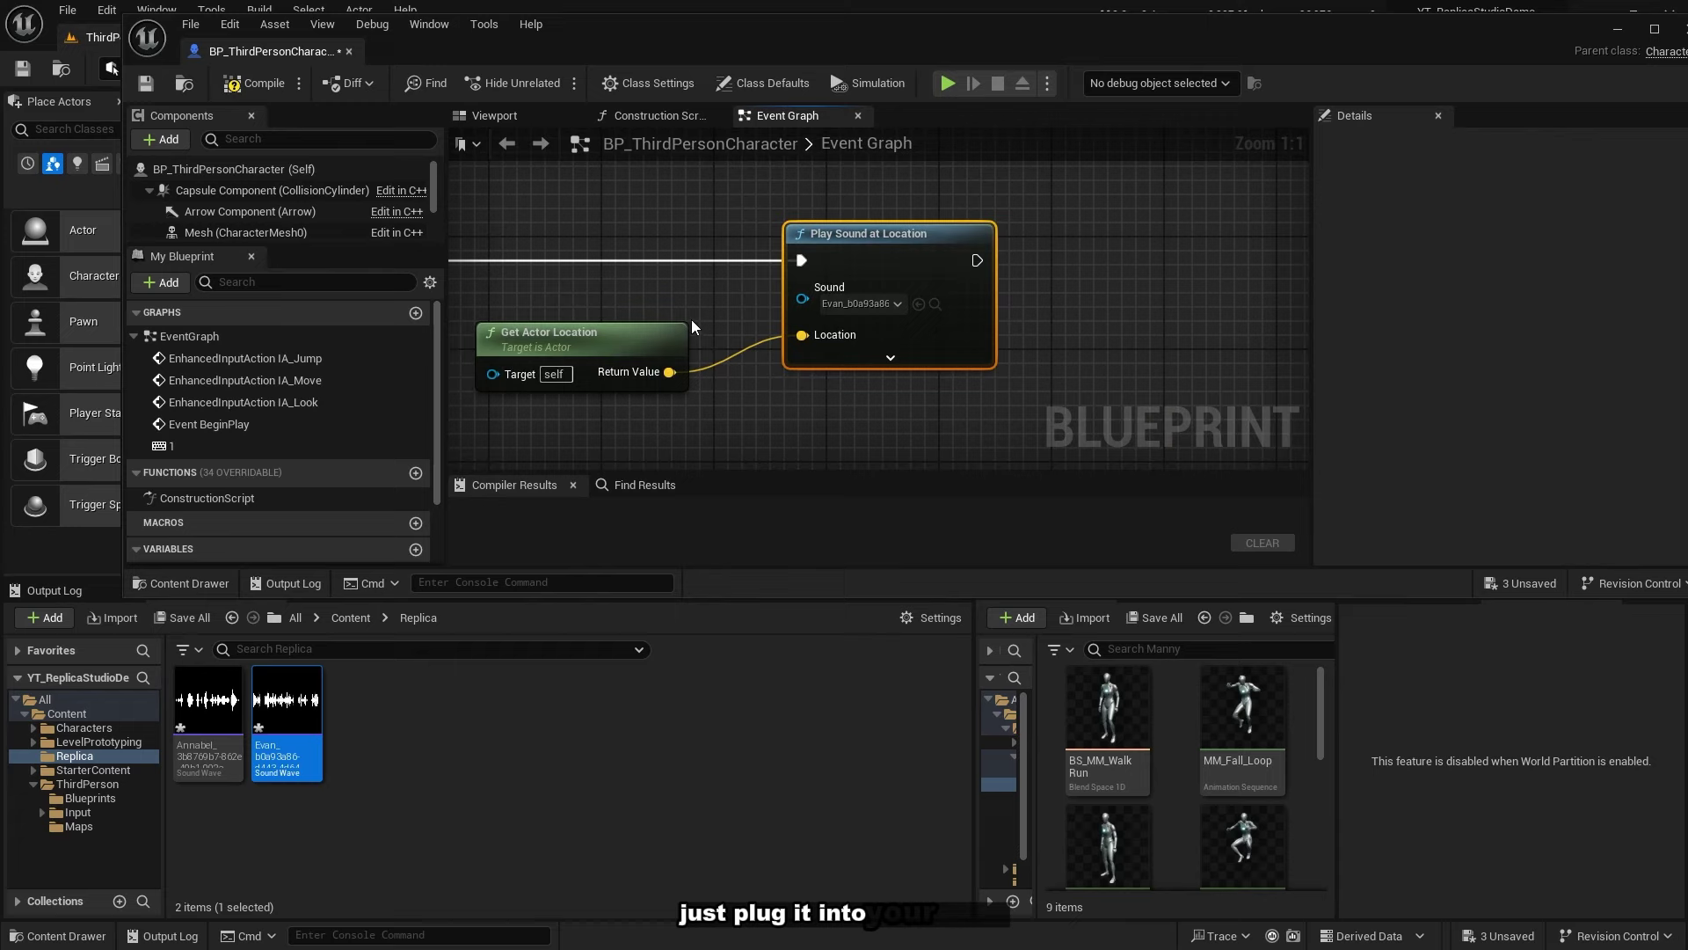
{"action": "scroll", "coordinate": [692, 320], "scroll_direction": "down", "scroll_amount": 3}
{"action": "right_click_drag", "start_coordinate": [663, 354], "coordinate": [860, 357]}
{"action": "scroll", "coordinate": [728, 229], "scroll_direction": "up", "scroll_amount": 1}
{"action": "scroll", "coordinate": [728, 228], "scroll_direction": "up", "scroll_amount": 1}
{"action": "right_click_drag", "start_coordinate": [687, 262], "coordinate": [649, 334]}
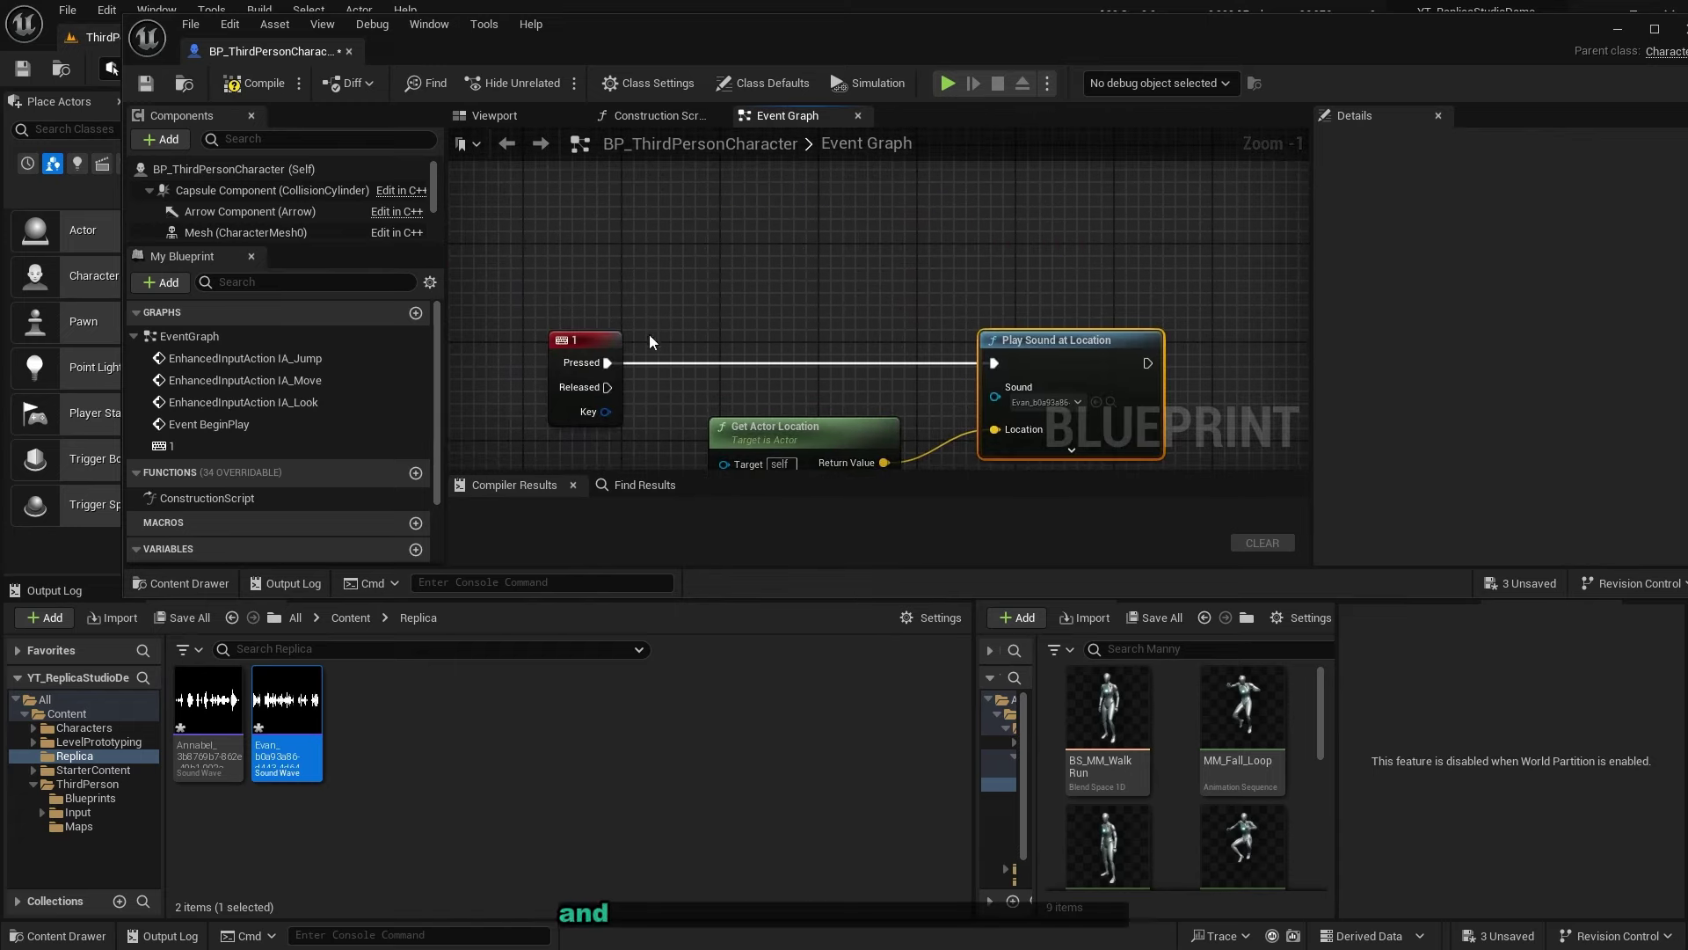
{"action": "right_click_drag", "start_coordinate": [556, 210], "coordinate": [555, 303]}
Add a keyboard event node for the 2 key to the Event Graph.
{"action": "right_click", "coordinate": [544, 268]}
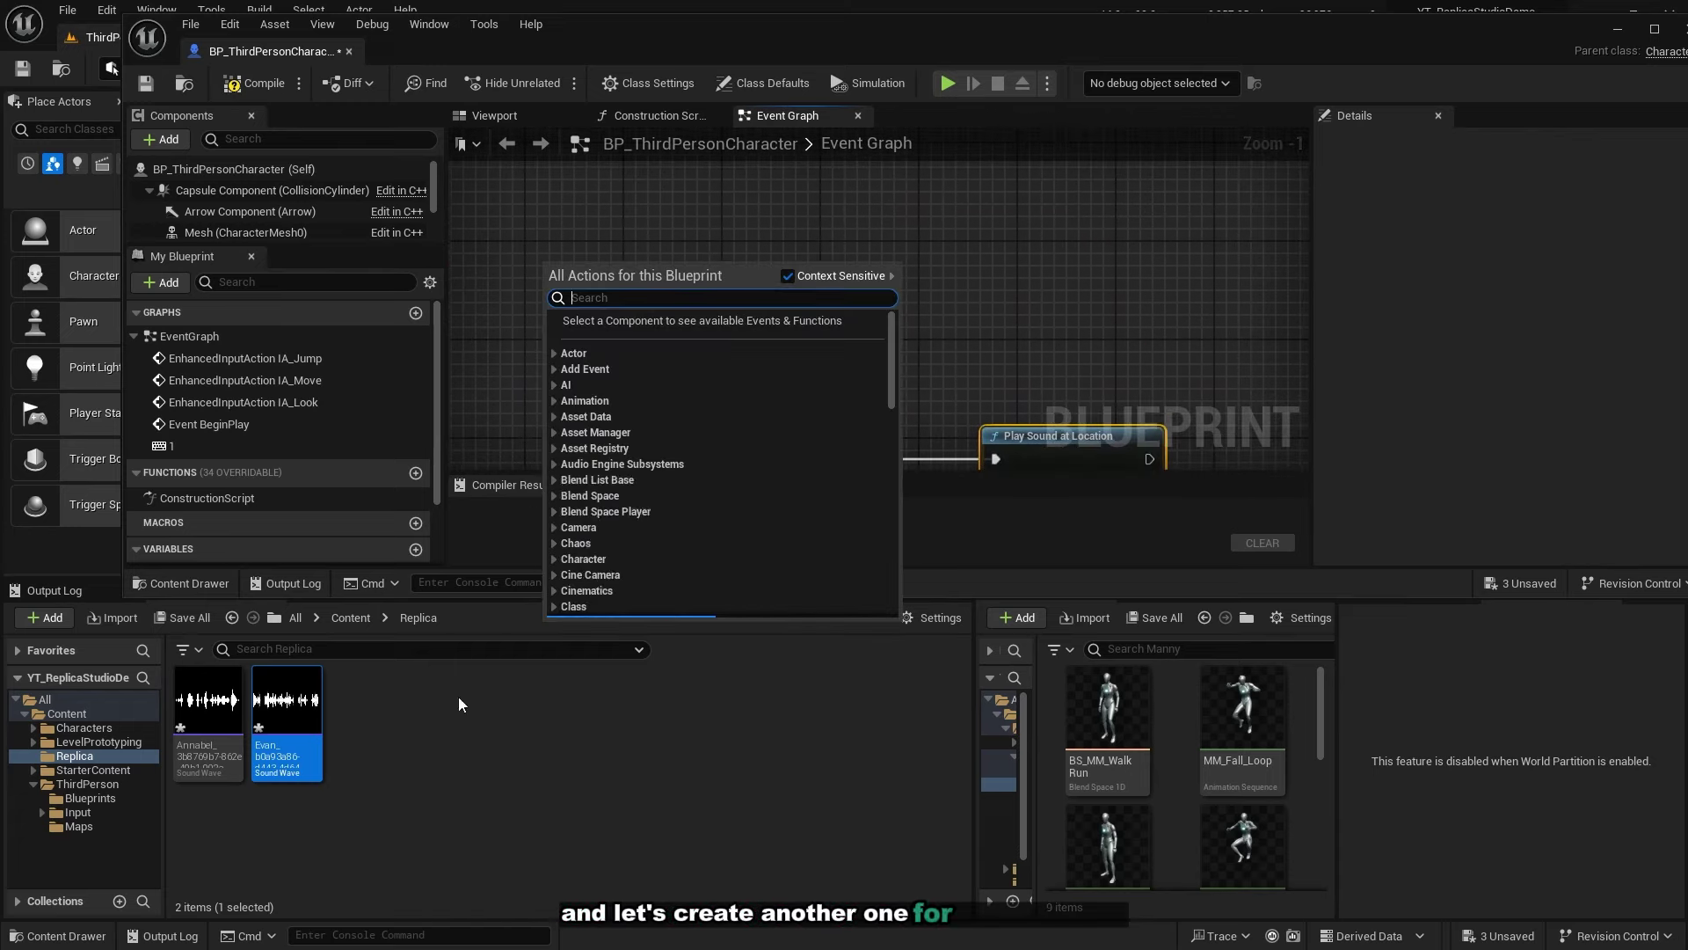
{"action": "type", "text": "2"}
{"action": "scroll", "coordinate": [668, 435], "scroll_direction": "up", "scroll_amount": 1}
{"action": "right_click_drag", "start_coordinate": [660, 431], "coordinate": [635, 498]}
{"action": "left_click", "coordinate": [625, 381]}
{"action": "mouse_move", "coordinate": [941, 290]}
{"action": "right_mouse_down"}
{"action": "mouse_move", "coordinate": [897, 168]}
{"action": "mouse_move", "coordinate": [936, 314]}
{"action": "right_mouse_up"}
{"action": "left_click", "coordinate": [936, 314]}
Paste the sound nodes, wire them to key 2's Pressed, and assign the Annabel voice take.
{"action": "key", "text": "ctrl+v"}
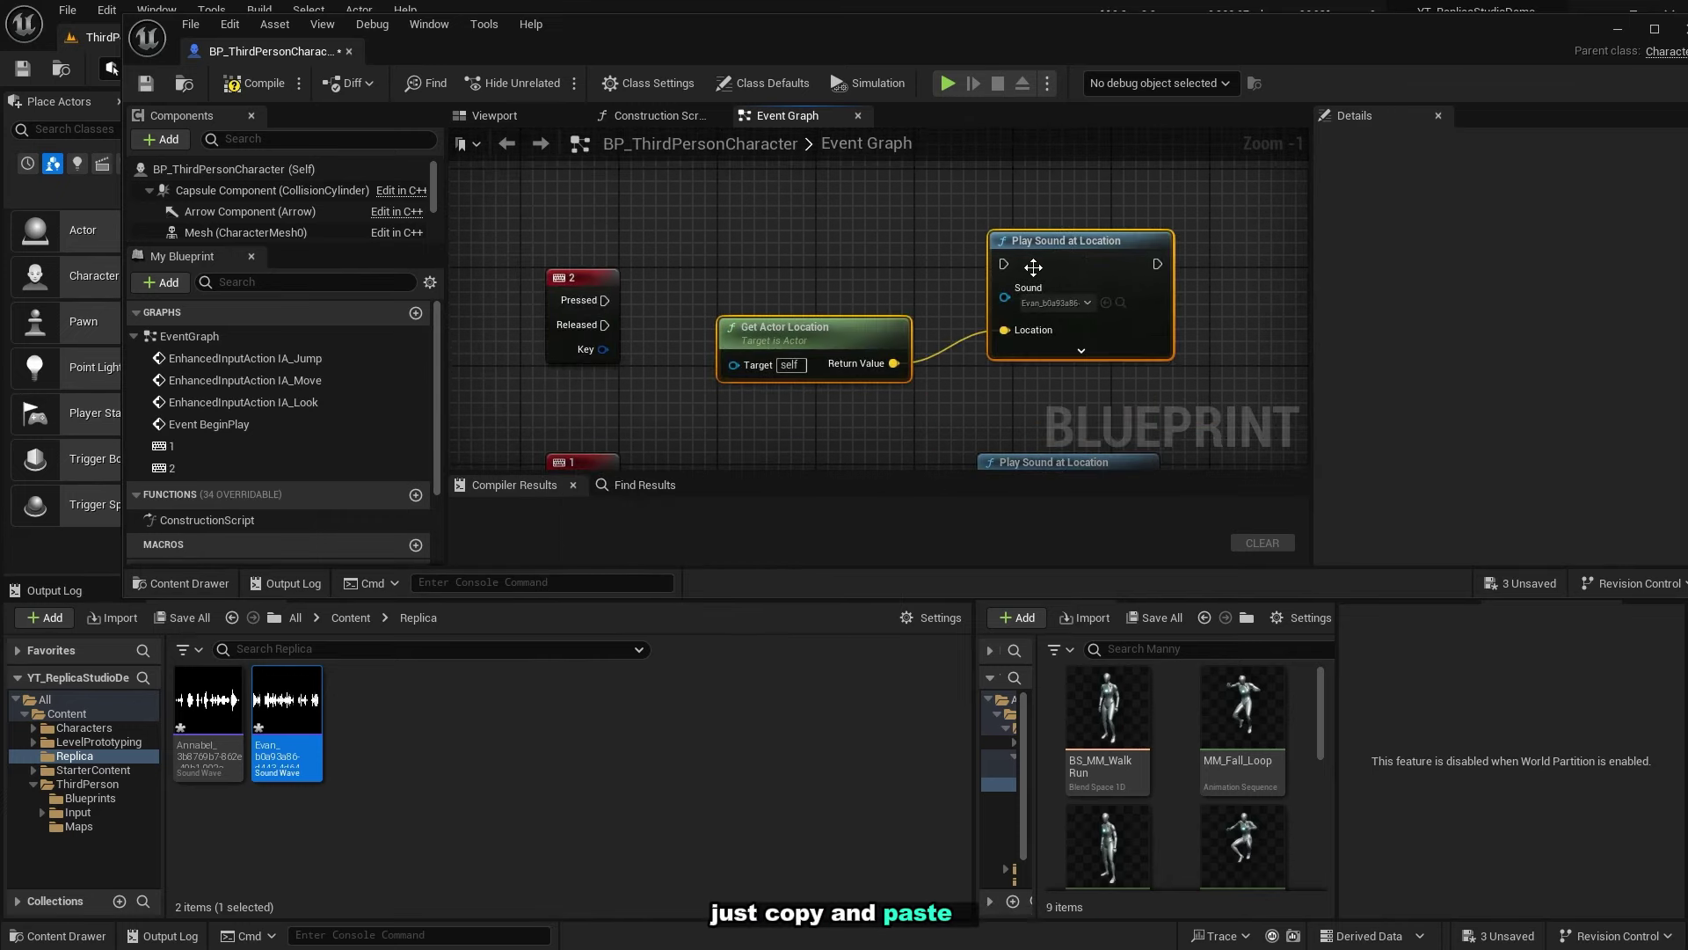
{"action": "left_click_drag", "start_coordinate": [1003, 258], "coordinate": [605, 300]}
{"action": "left_click_drag", "start_coordinate": [1057, 258], "coordinate": [1009, 284]}
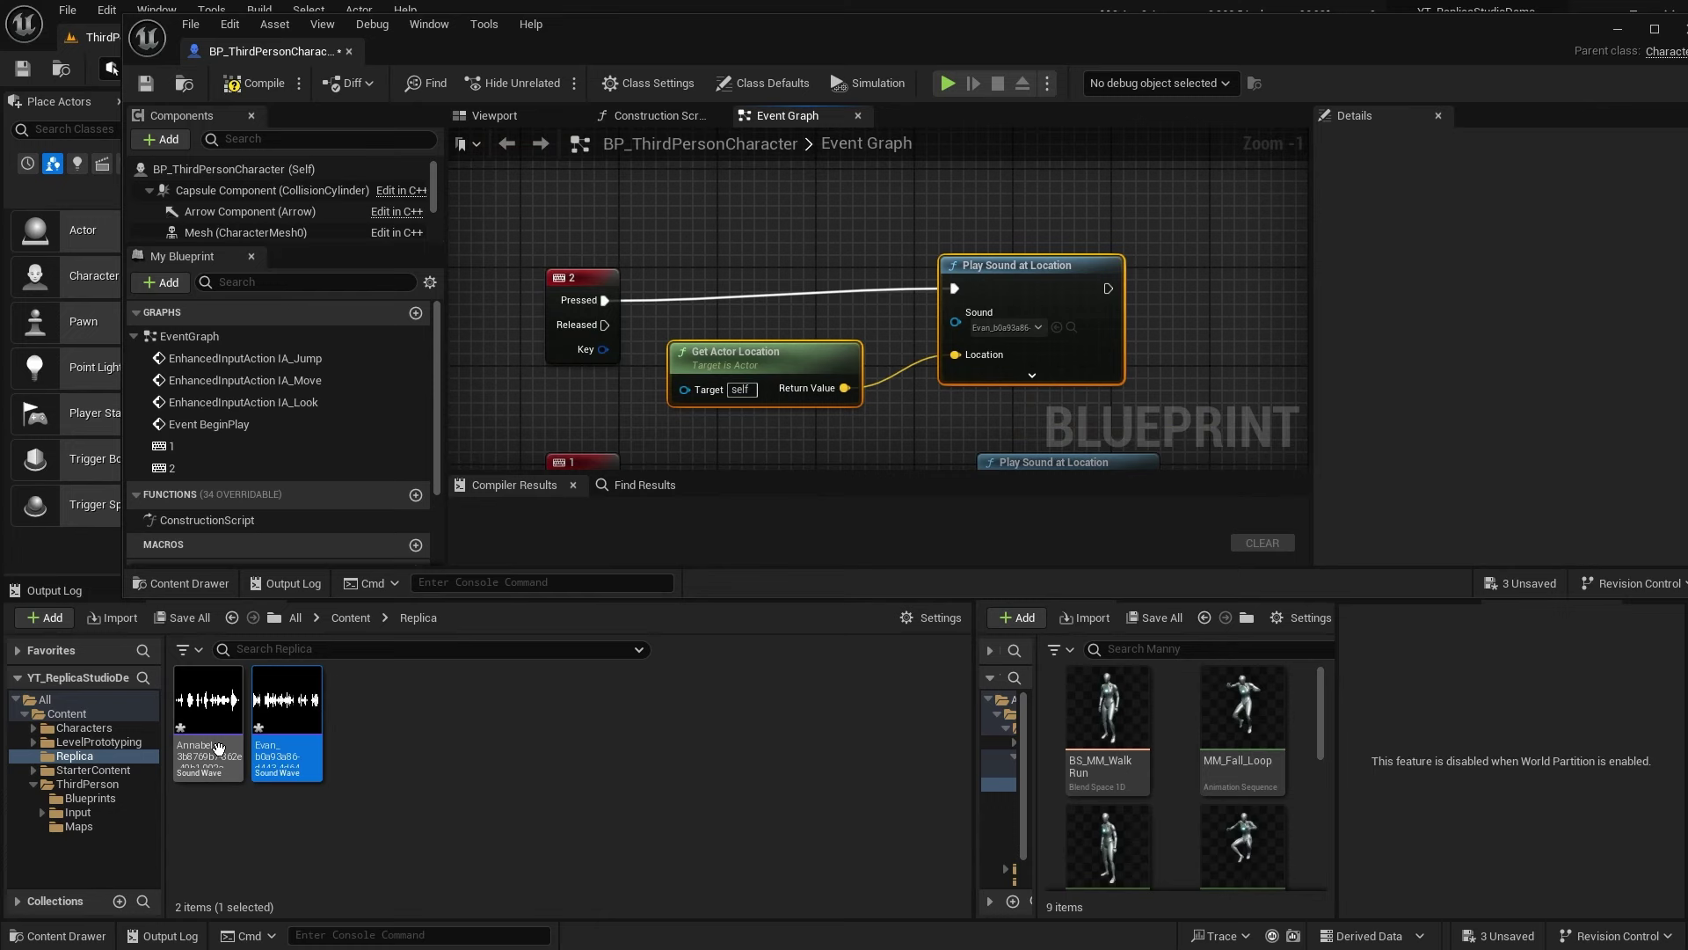
{"action": "left_click_drag", "start_coordinate": [214, 744], "coordinate": [1006, 328]}
{"action": "left_click", "coordinate": [1066, 397]}
{"action": "right_click_drag", "start_coordinate": [1066, 385], "coordinate": [880, 307]}
{"action": "left_click", "coordinate": [823, 303]}
{"action": "left_click_drag", "start_coordinate": [872, 293], "coordinate": [1106, 261]}
{"action": "right_click_drag", "start_coordinate": [1153, 331], "coordinate": [1050, 209]}
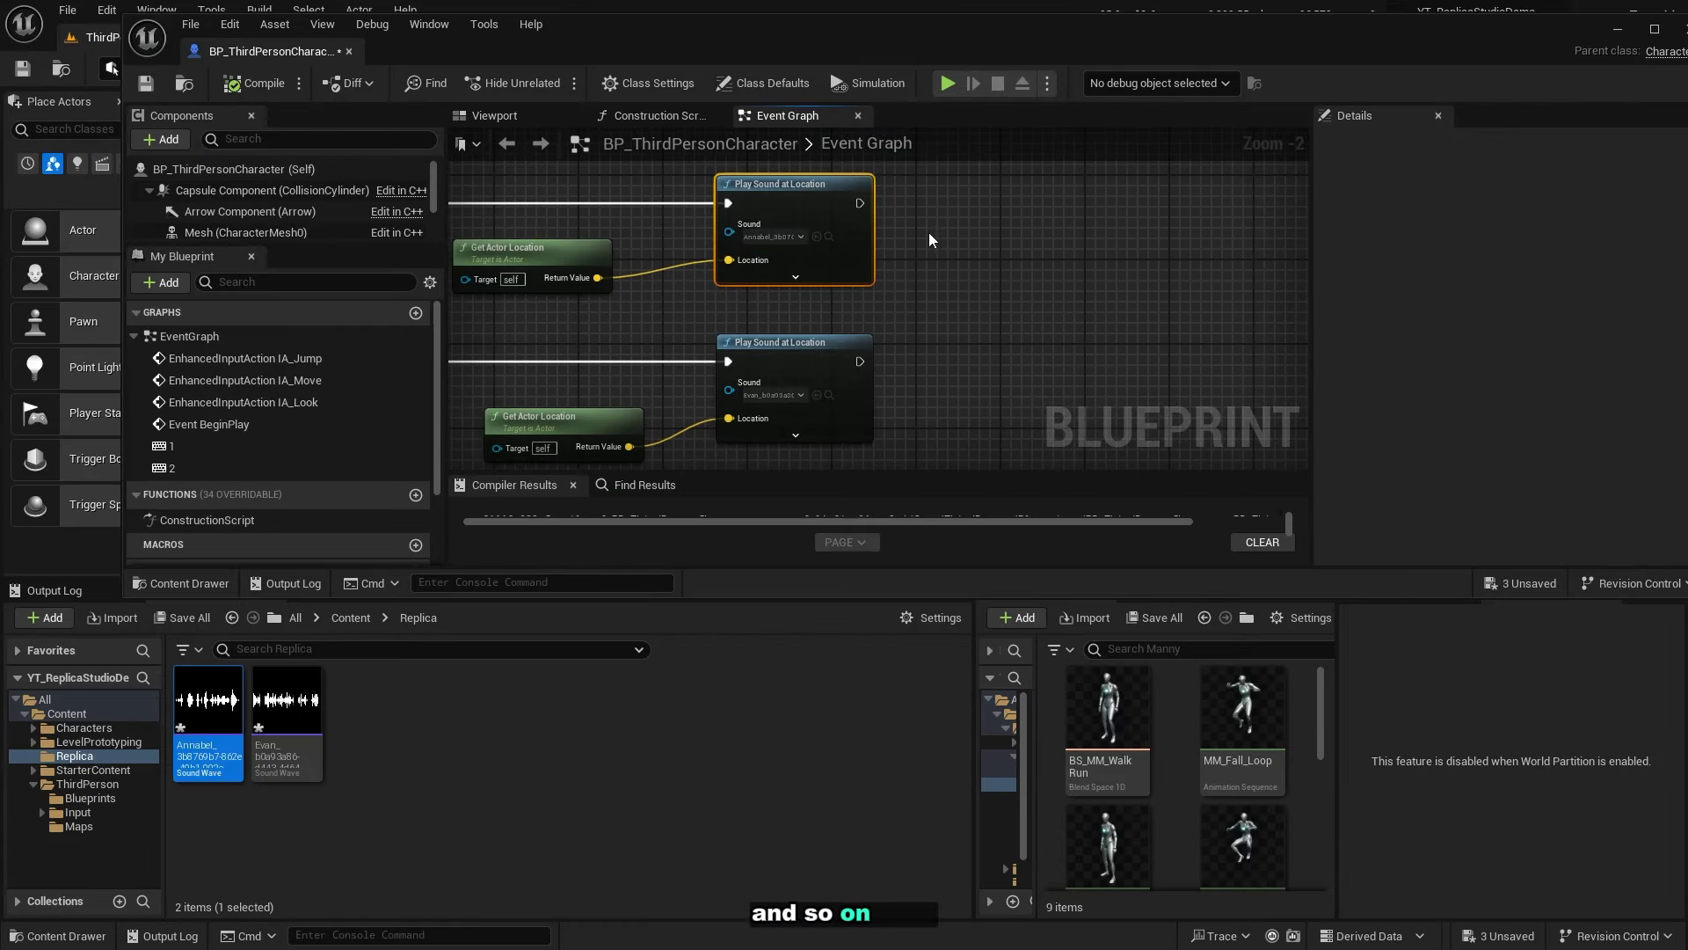
{"action": "left_click_drag", "start_coordinate": [1383, 36], "coordinate": [1279, 142]}
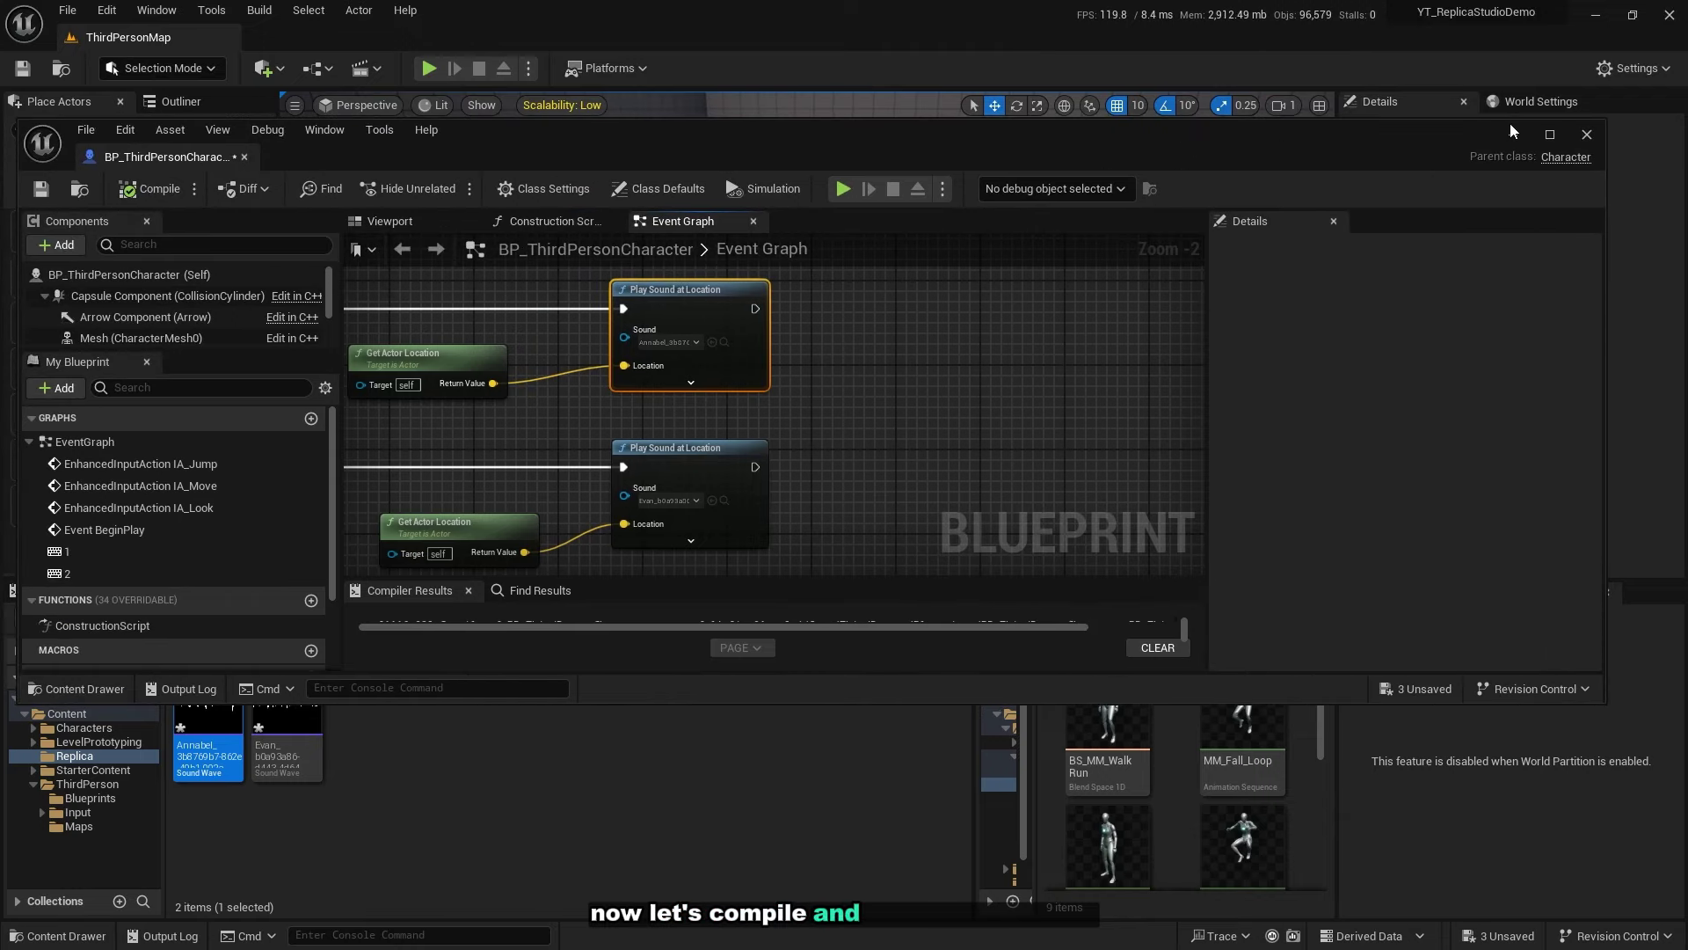
Test-play the level, pressing 1 to hear Evan's line and see its subtitle, then stop.
{"action": "left_click", "coordinate": [477, 12]}
{"action": "left_click", "coordinate": [430, 68]}
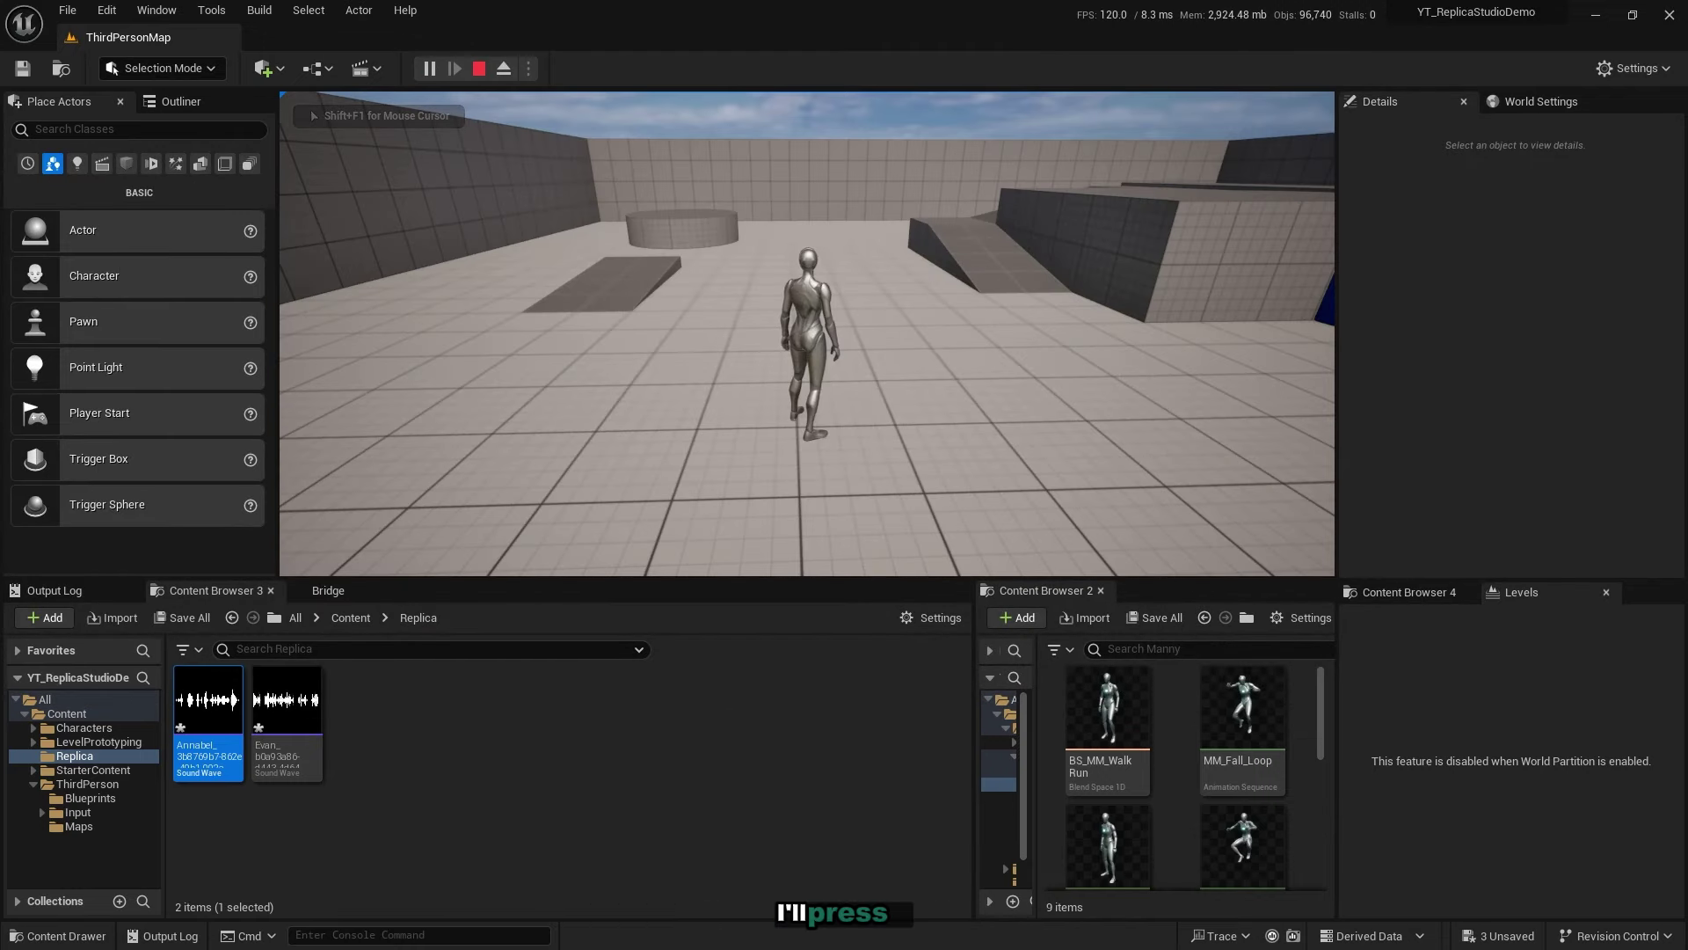
{"action": "key", "text": "1"}
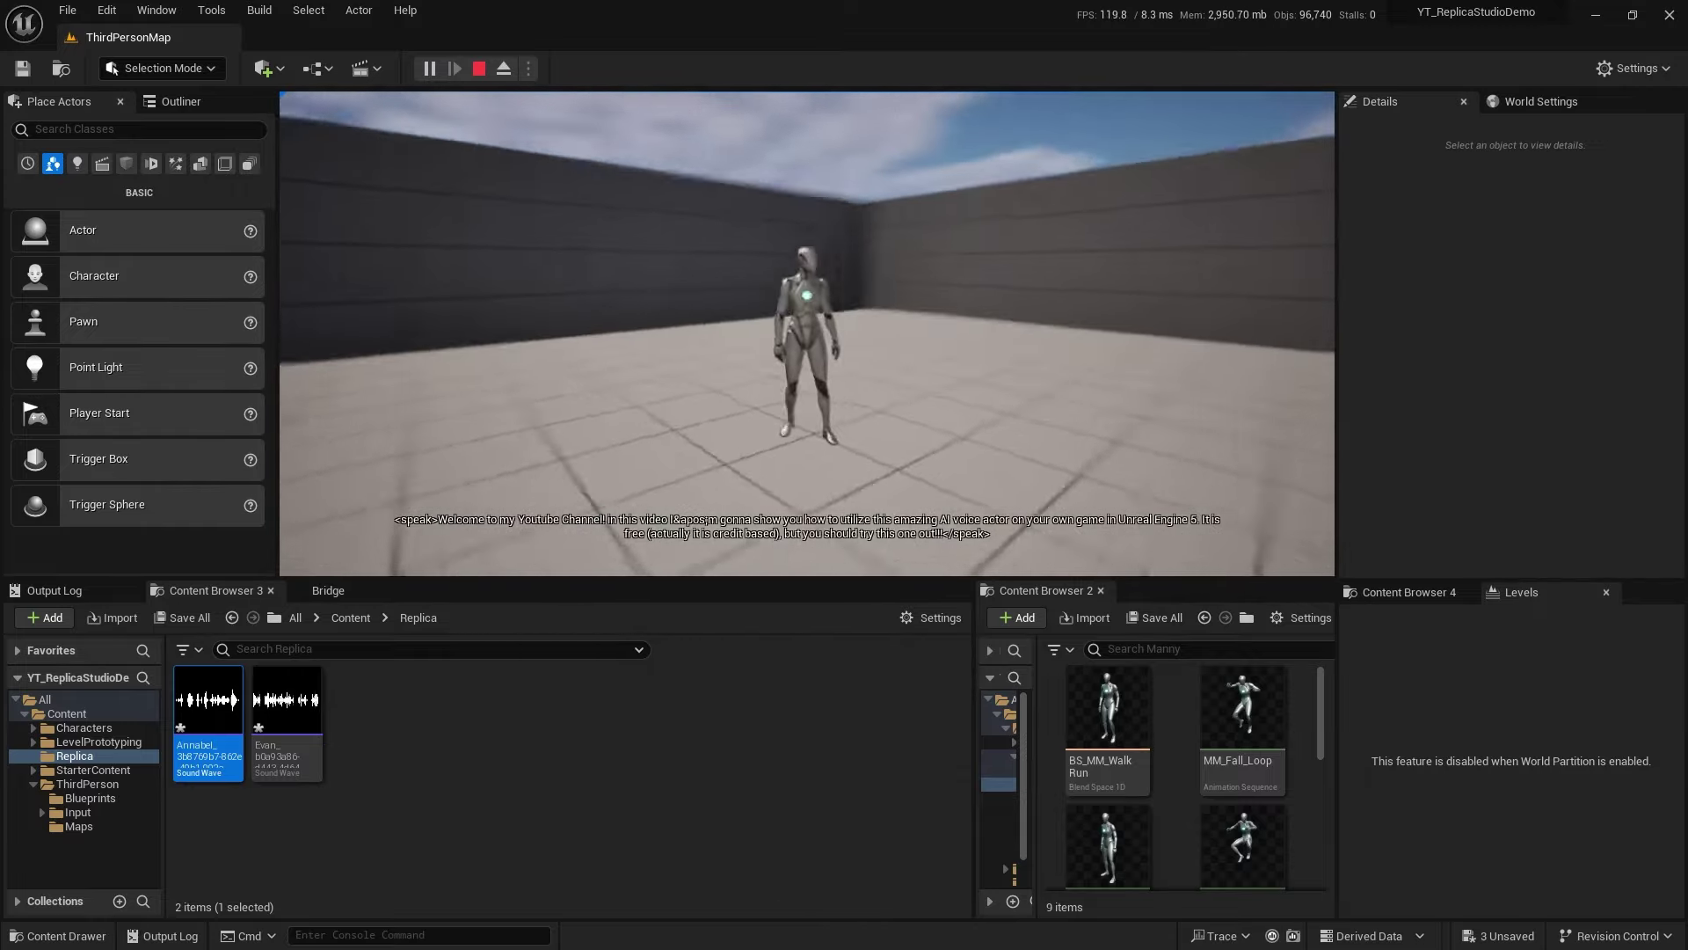
{"action": "key", "text": "w"}
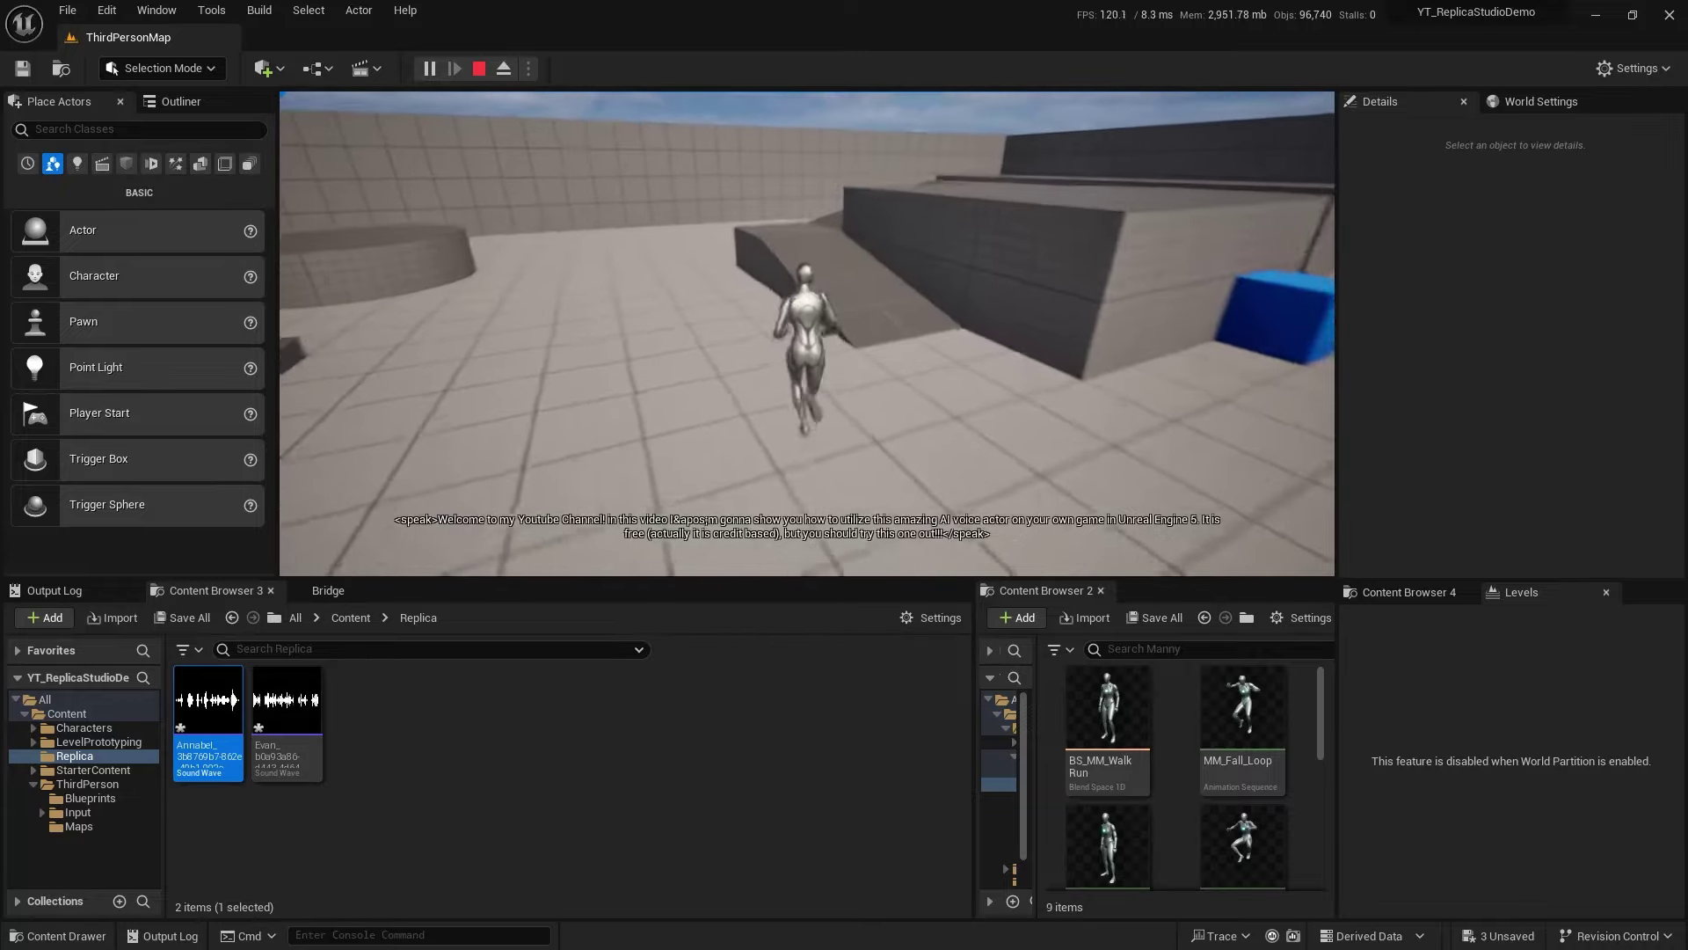
{"action": "key", "text": "space"}
{"action": "key", "text": "w"}
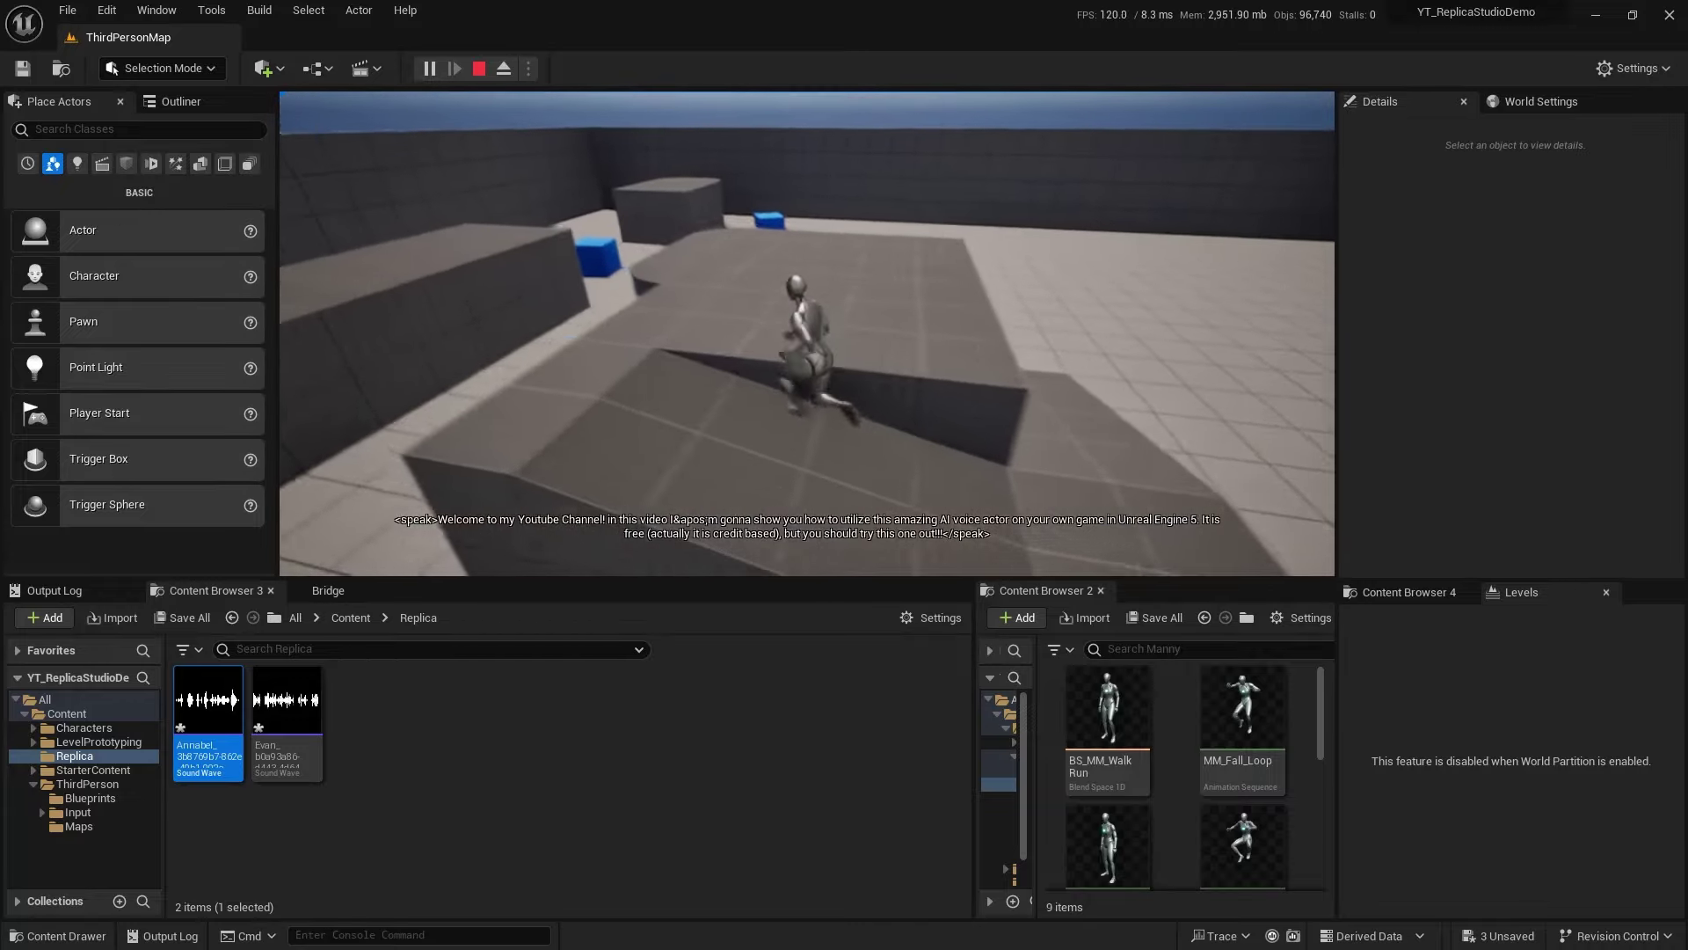
{"action": "key", "text": "space"}
{"action": "key", "text": "w"}
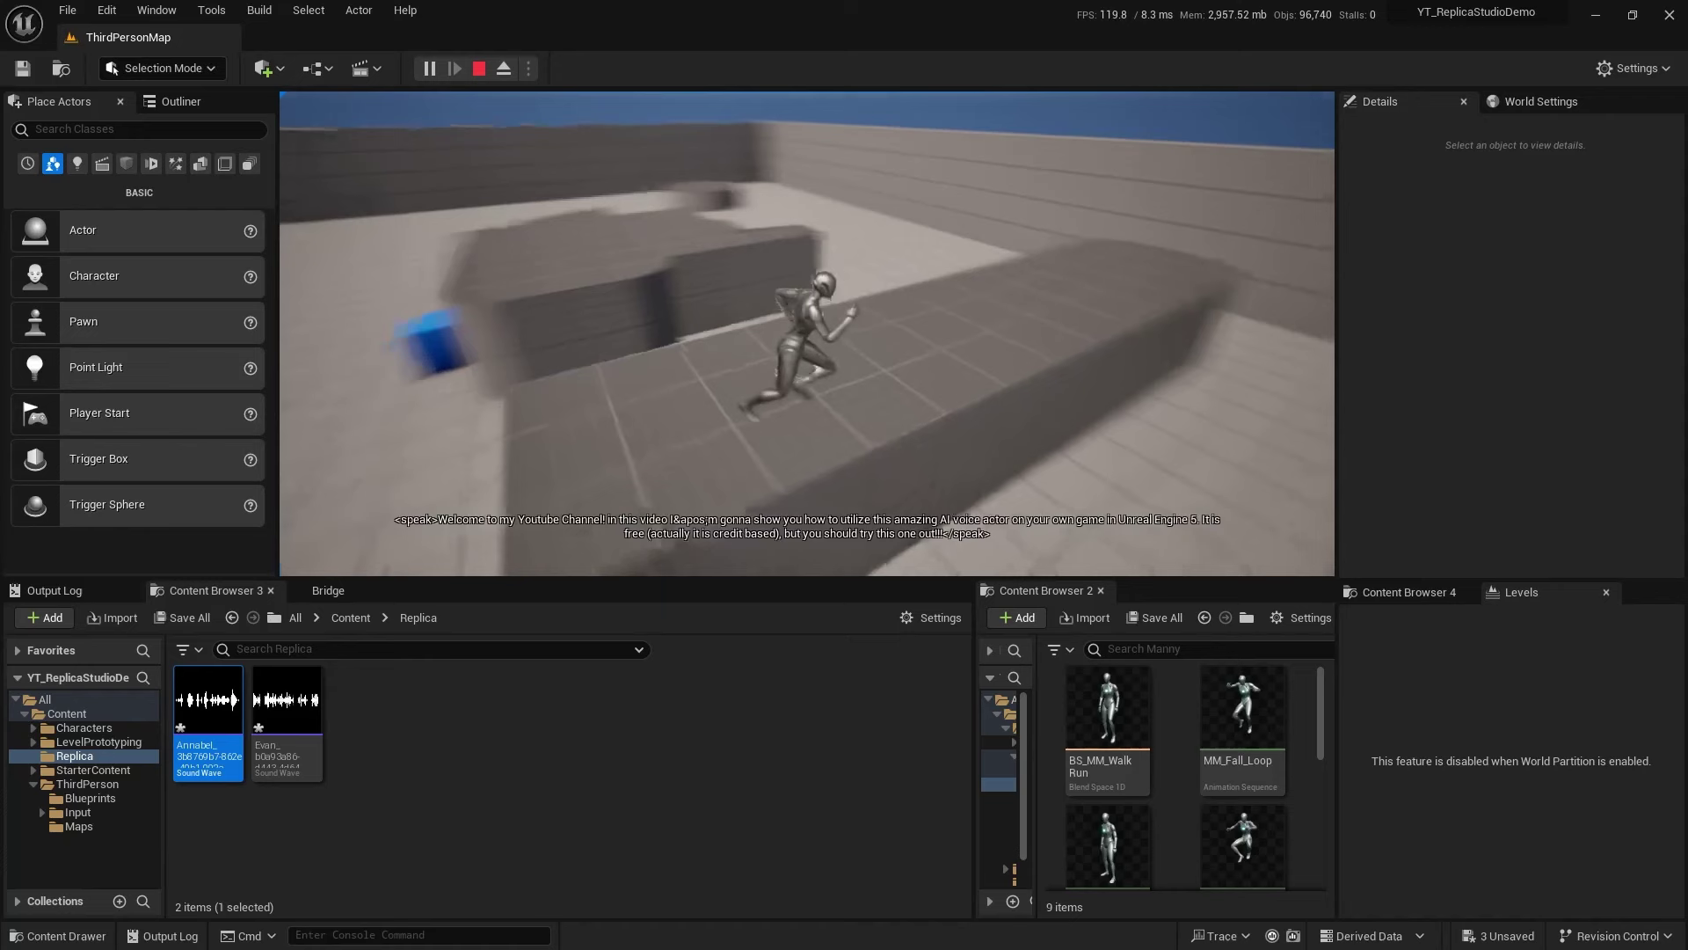
{"action": "key", "text": "space"}
{"action": "key", "text": "Escape"}
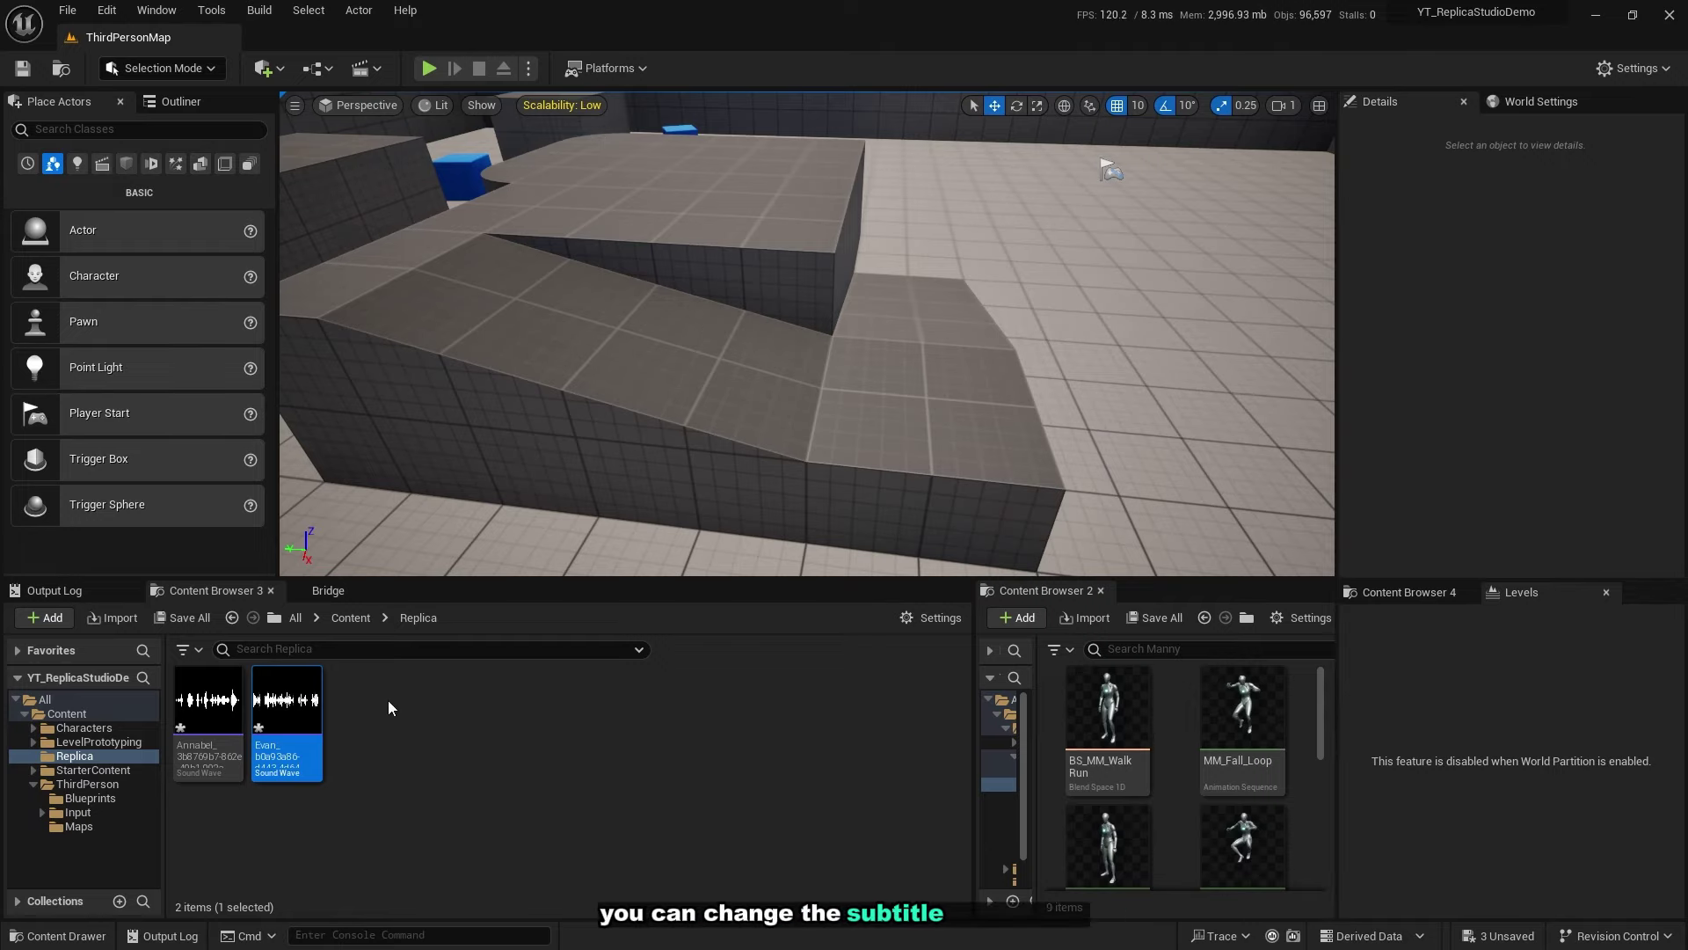
Open the Evan sound wave asset and expand its subtitle entries.
{"action": "right_click_drag", "start_coordinate": [378, 517], "coordinate": [395, 494]}
{"action": "double_click", "coordinate": [286, 714]}
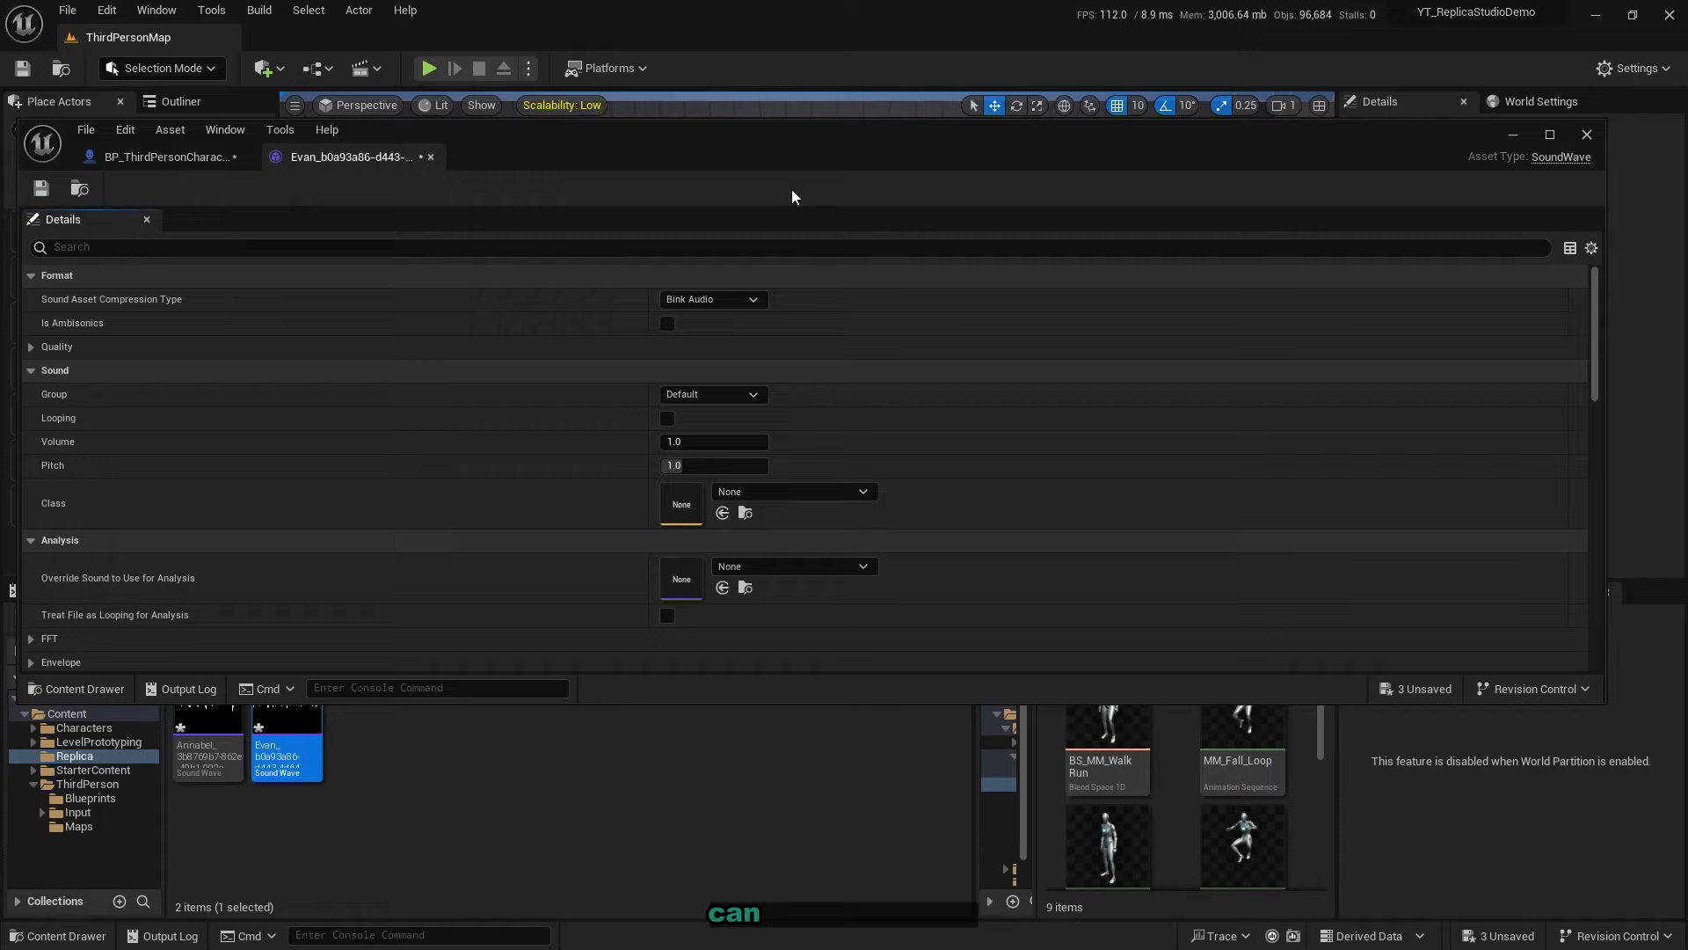
{"action": "right_click_drag", "start_coordinate": [213, 363], "coordinate": [302, 347]}
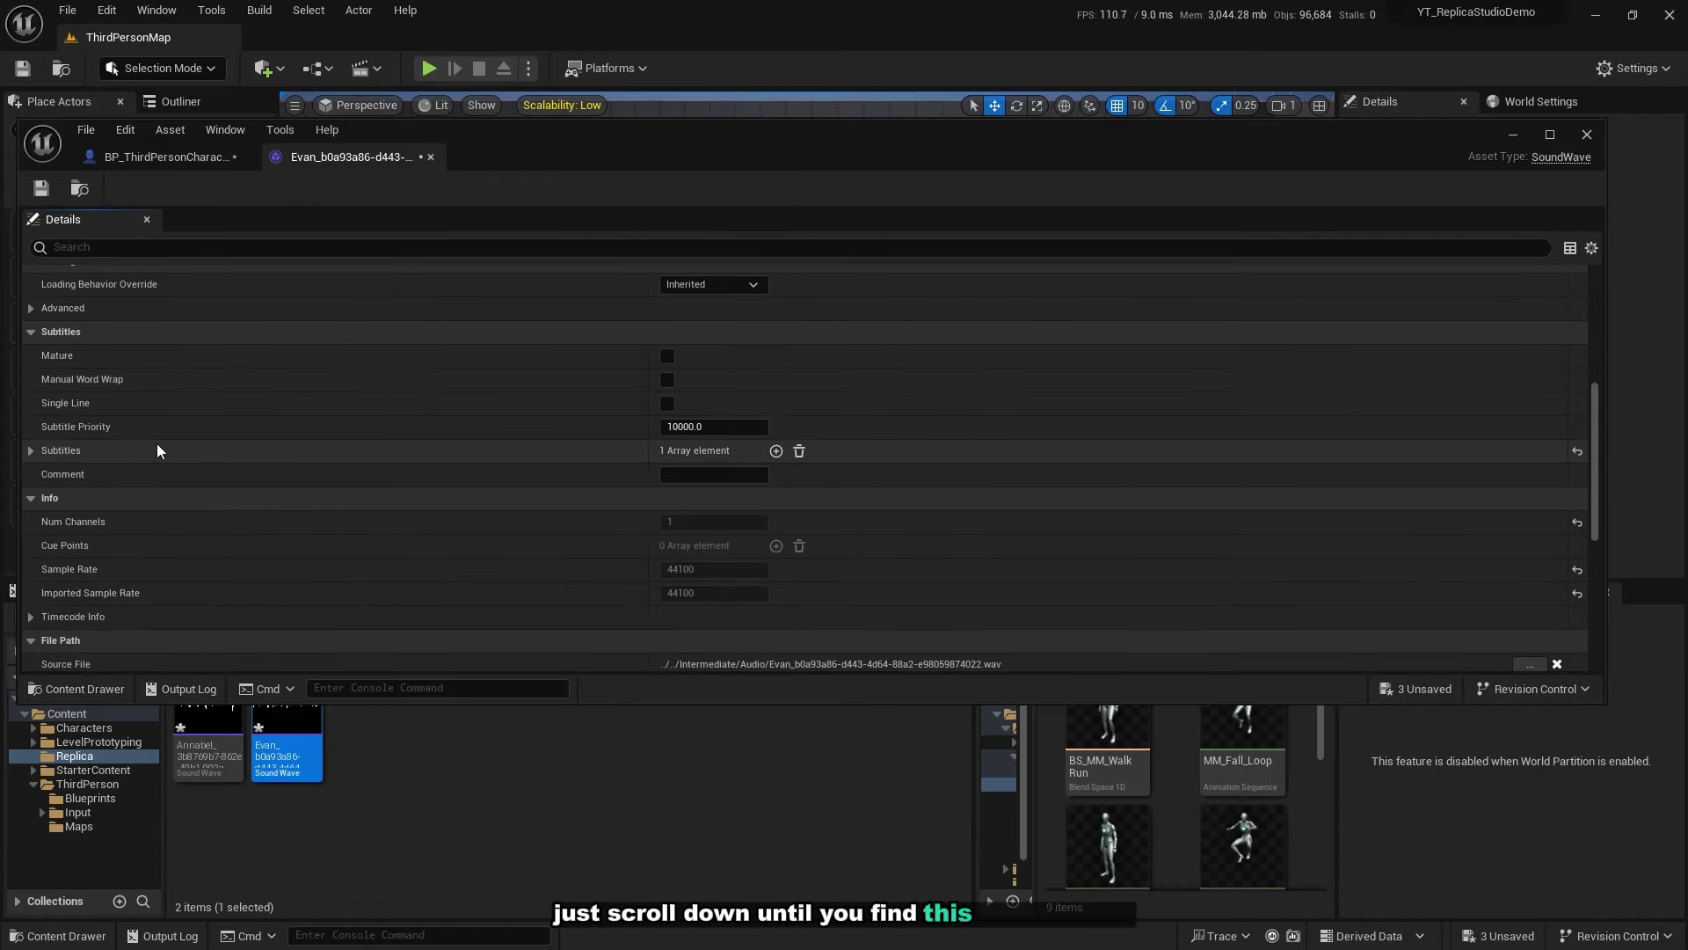
{"action": "left_click", "coordinate": [31, 450]}
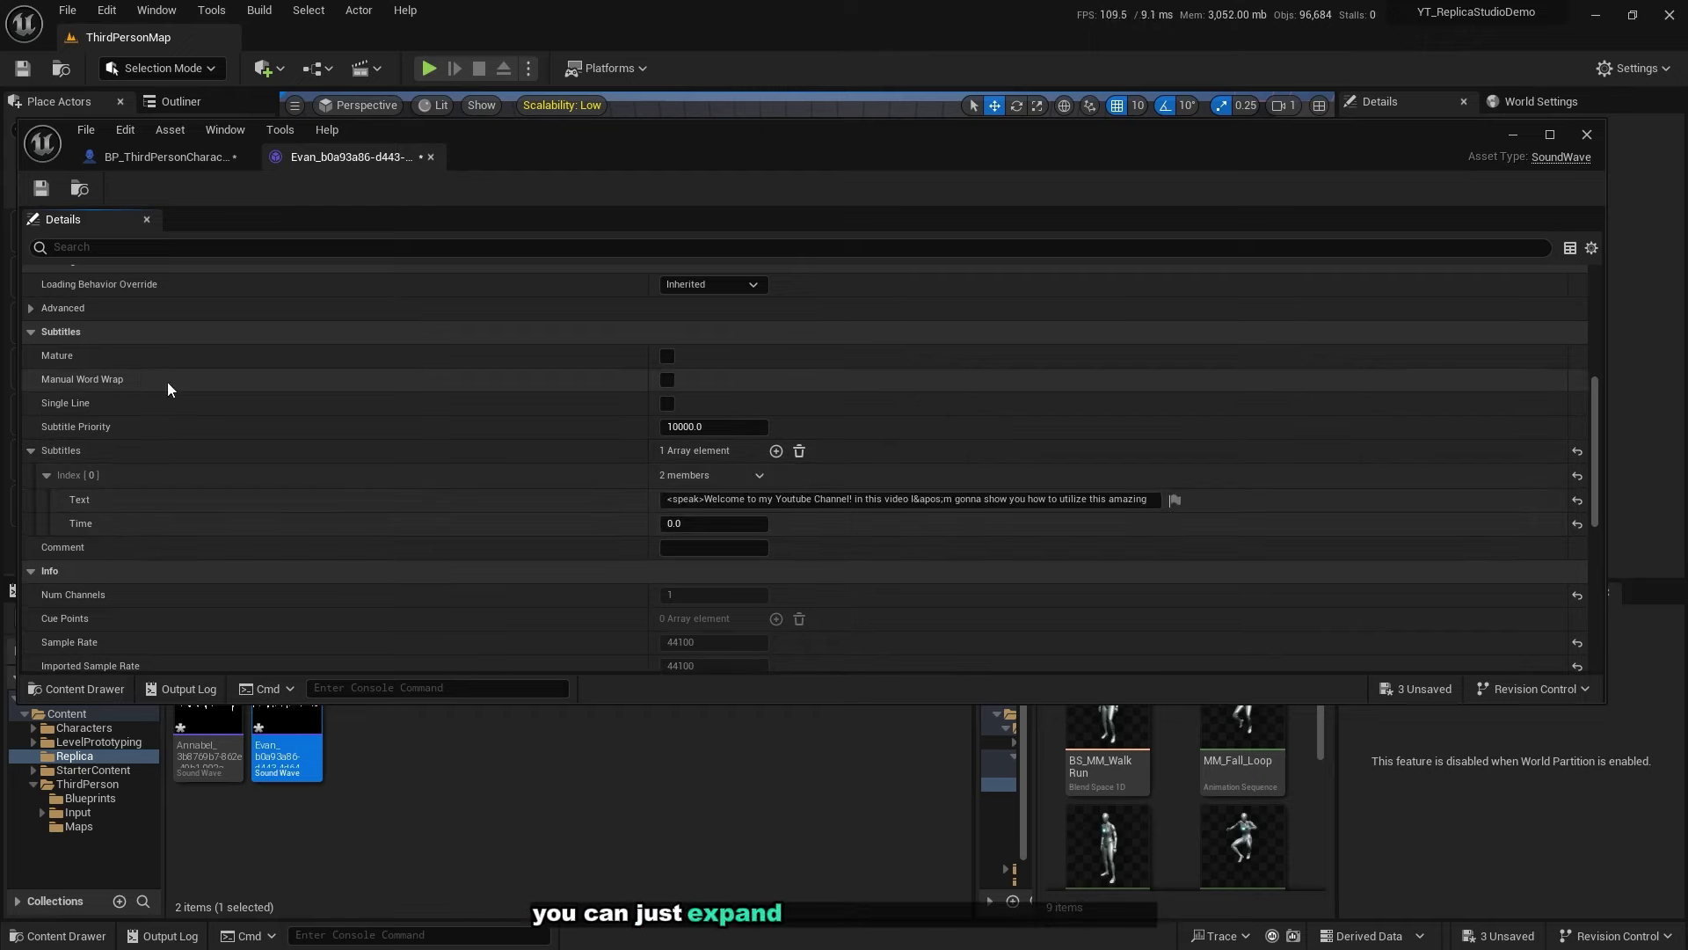
Strip the <speak> tags from the subtitle, replace I&apos; with I', and save.
{"action": "left_click_drag", "start_coordinate": [705, 499], "coordinate": [664, 499]}
{"action": "key", "text": "BackSpace"}
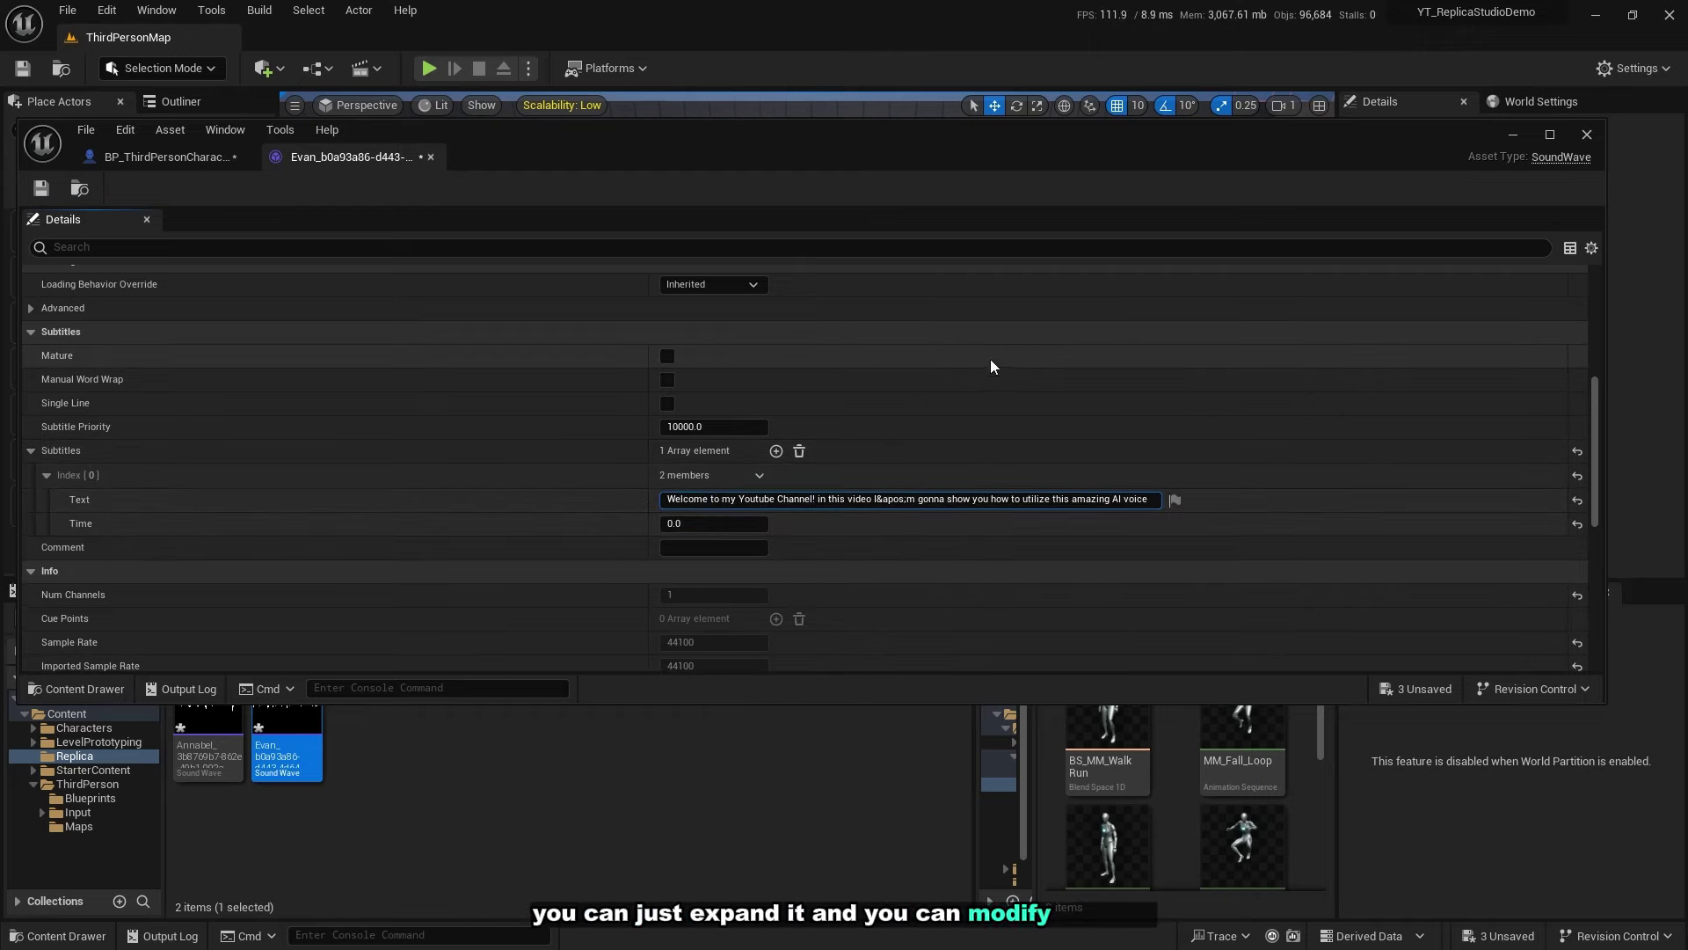
{"action": "left_click_drag", "start_coordinate": [875, 500], "coordinate": [906, 499]}
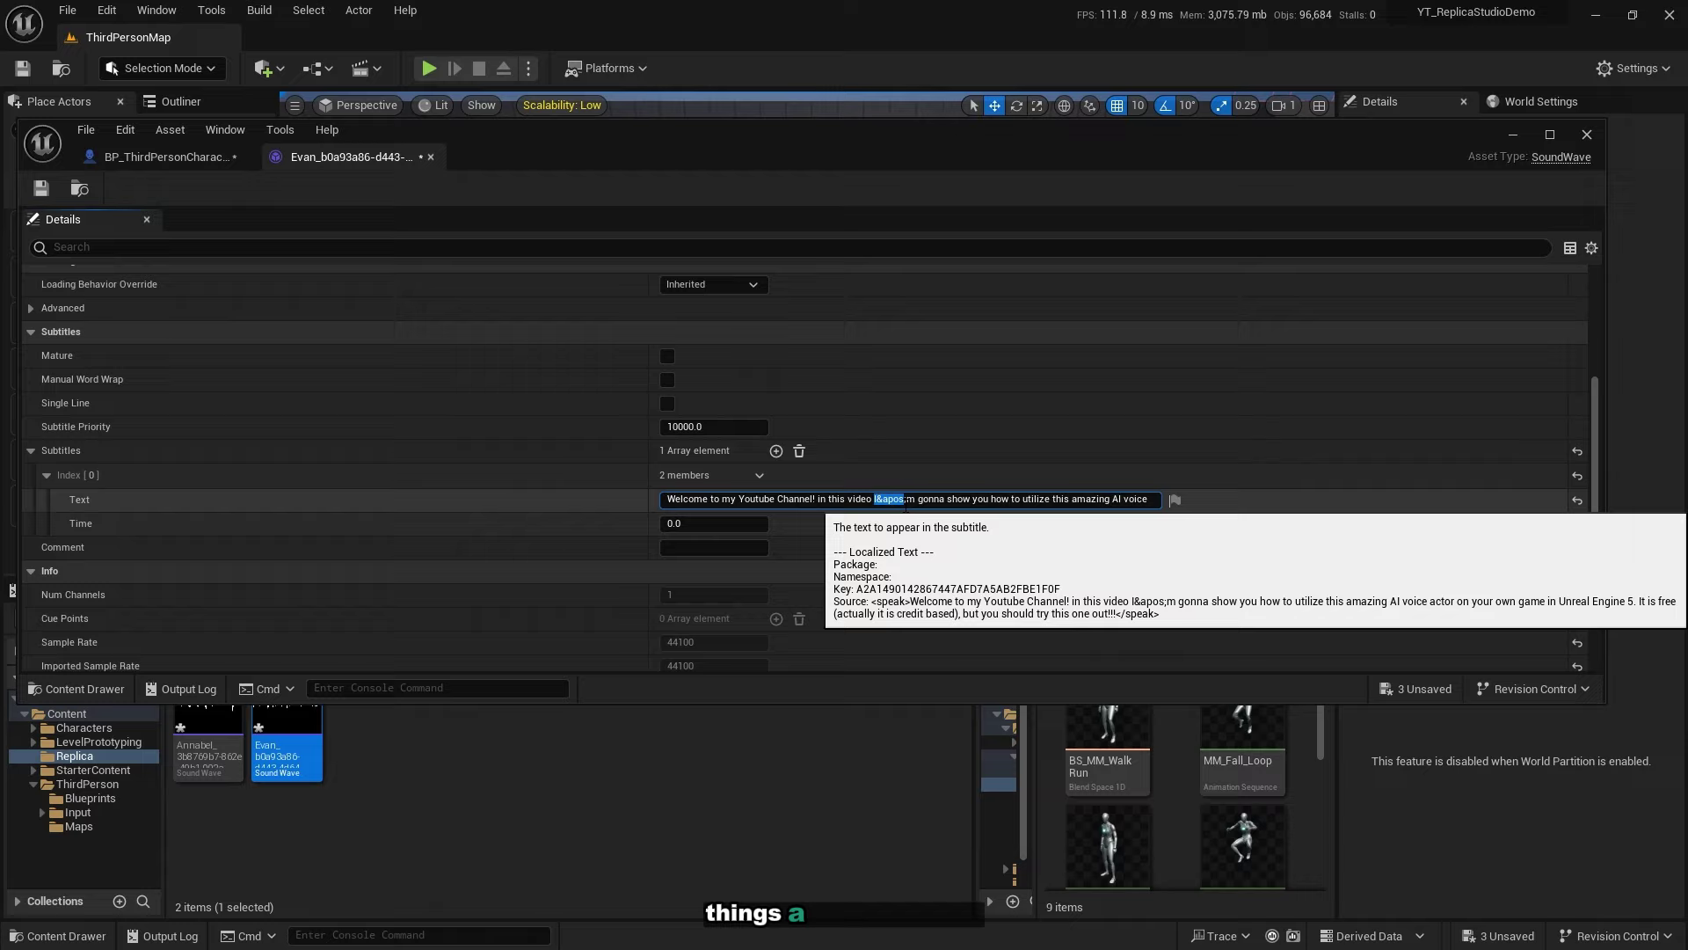
{"action": "key", "text": "BackSpace"}
{"action": "type", "text": "I'"}
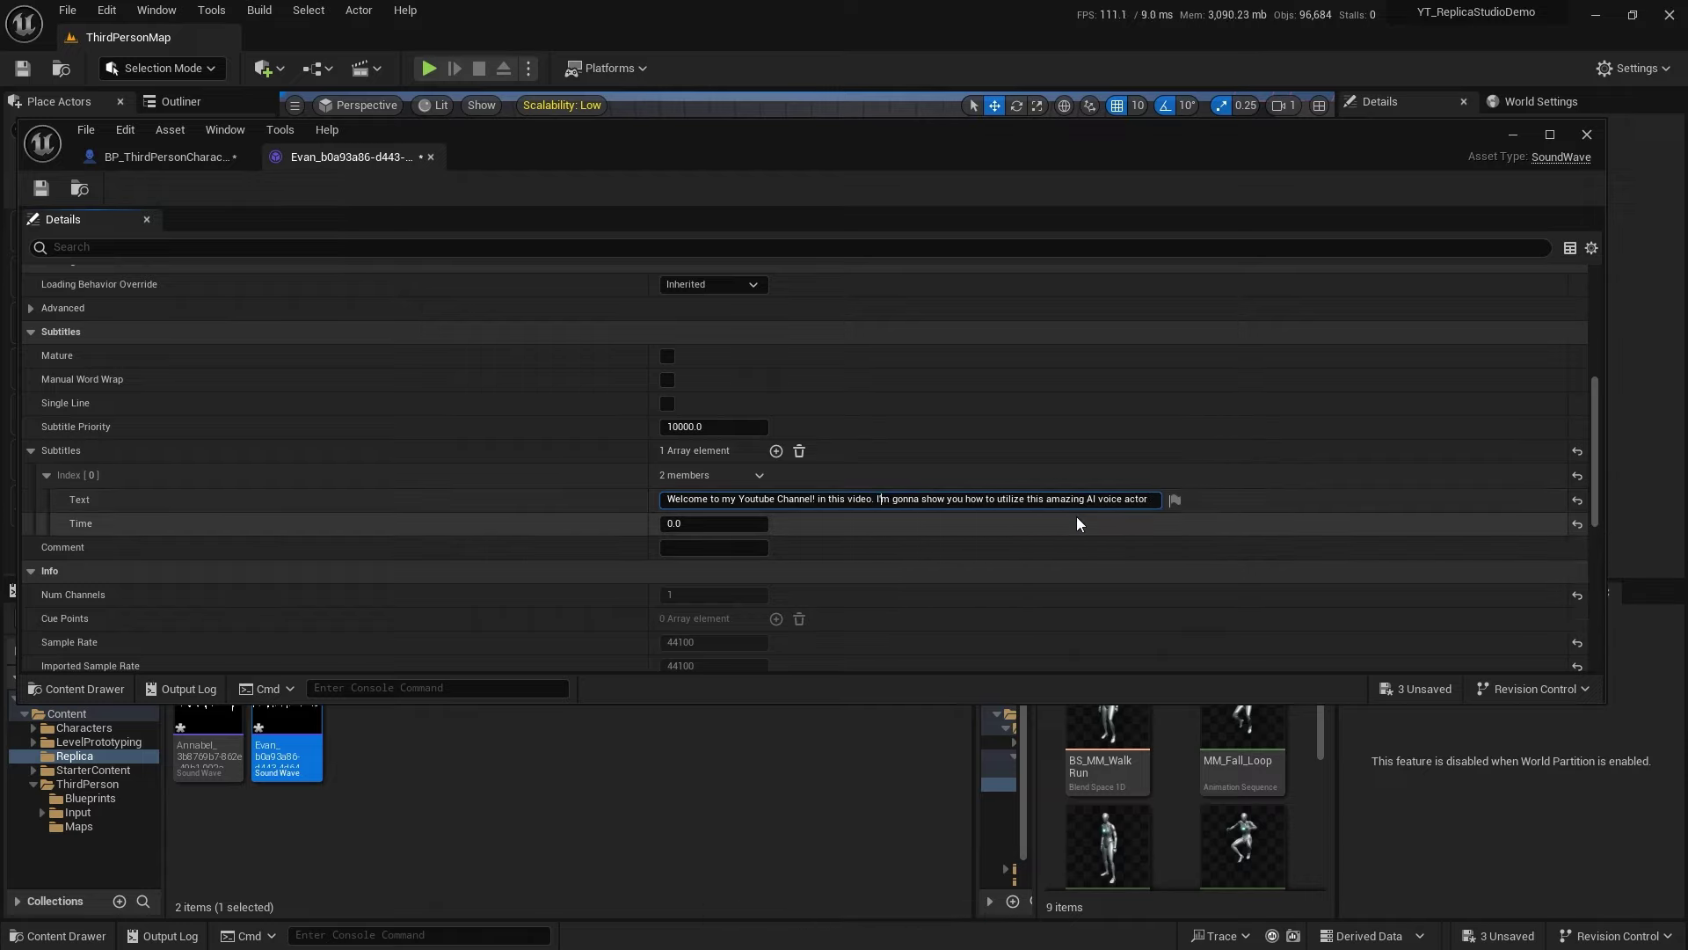
{"action": "left_click_drag", "start_coordinate": [1076, 504], "coordinate": [1153, 503]}
{"action": "key", "text": "BackSpace"}
{"action": "key", "text": "Return"}
{"action": "key", "text": "ctrl+s"}
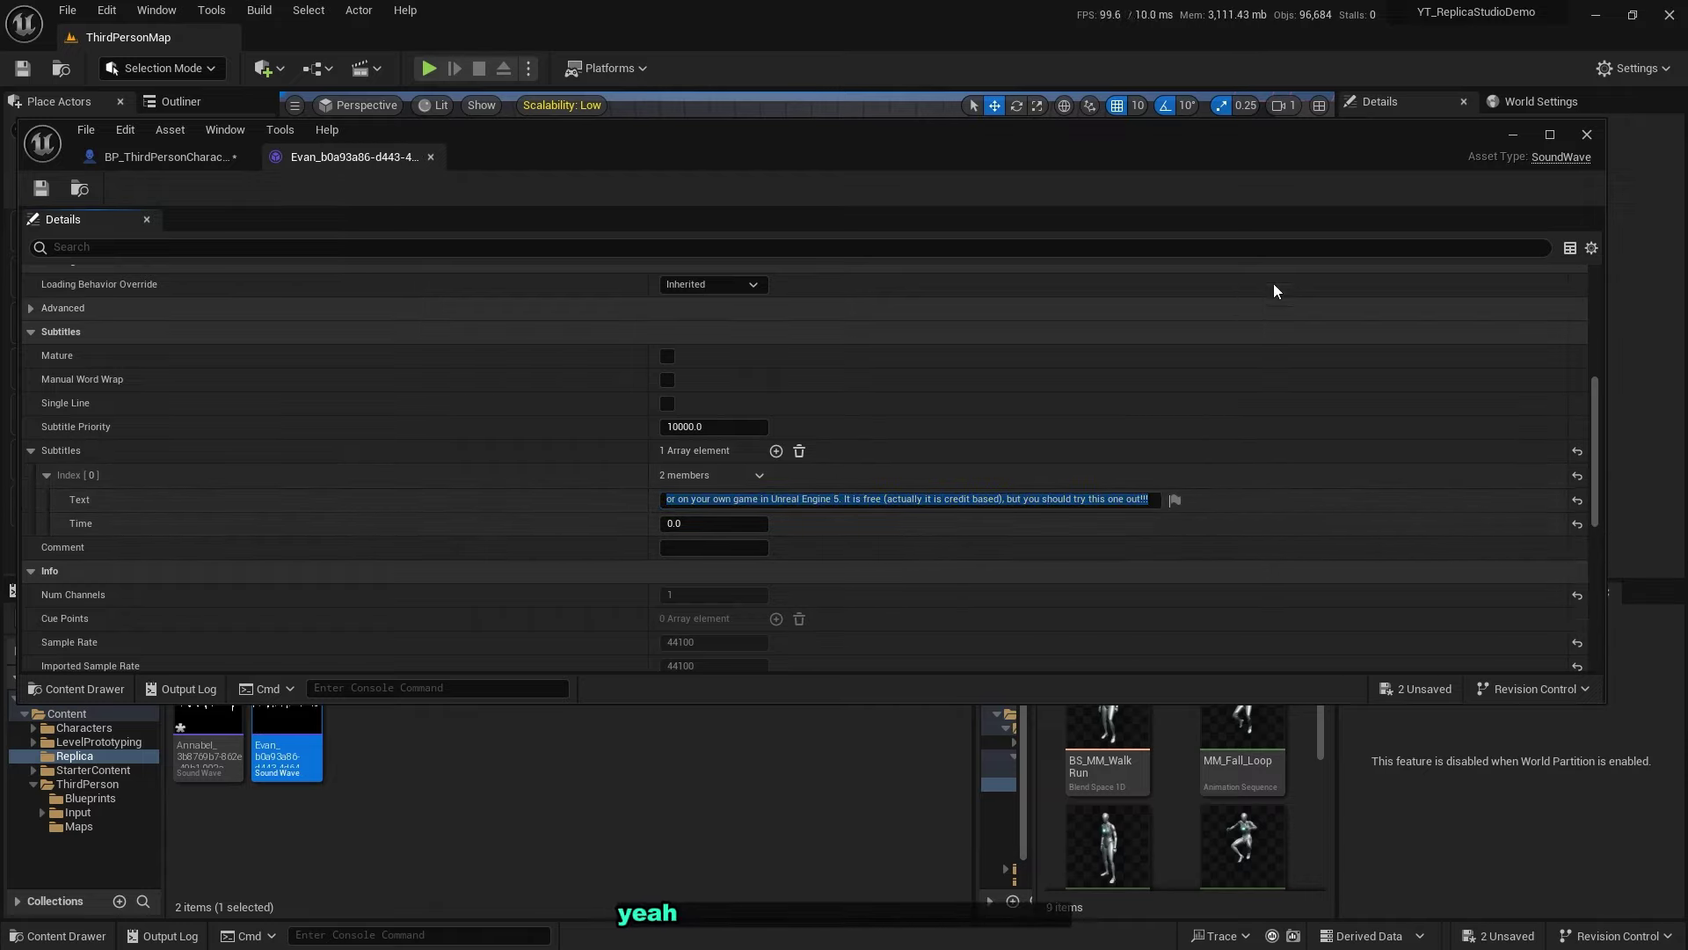
{"action": "left_click", "coordinate": [1513, 136]}
Test-play the level, running and jumping across the blocks to check the cleaned subtitle, then stop.
{"action": "left_click", "coordinate": [427, 68]}
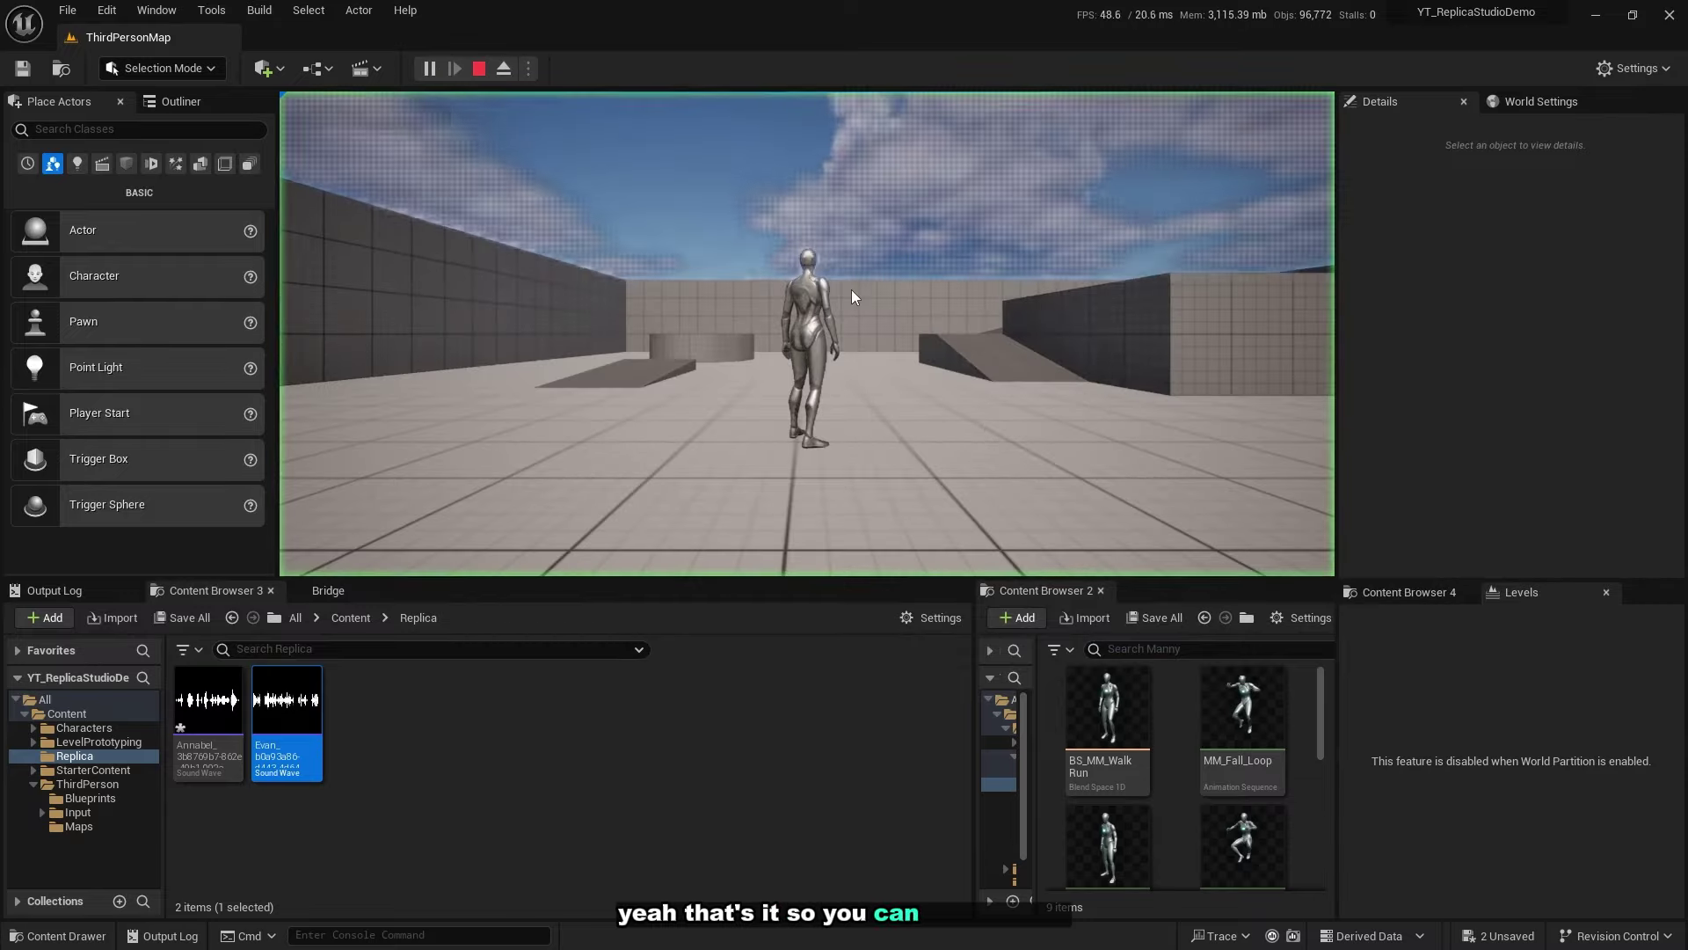
{"action": "key", "text": "w"}
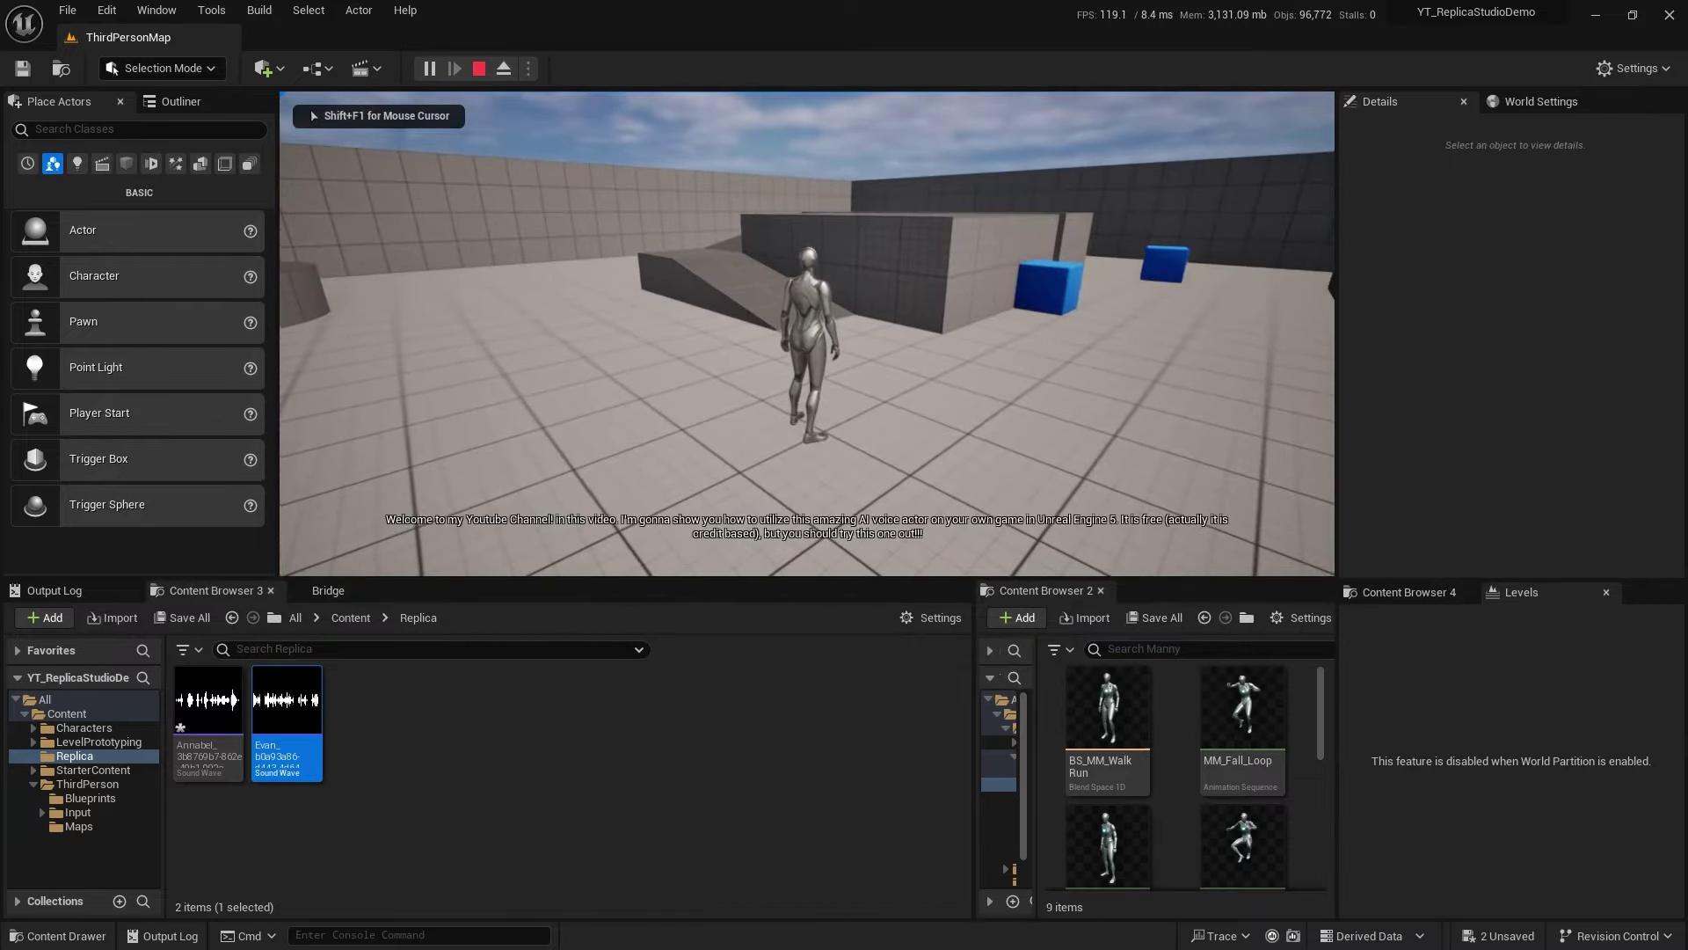
{"action": "key", "text": "w"}
{"action": "key", "text": "a"}
{"action": "key", "text": "w"}
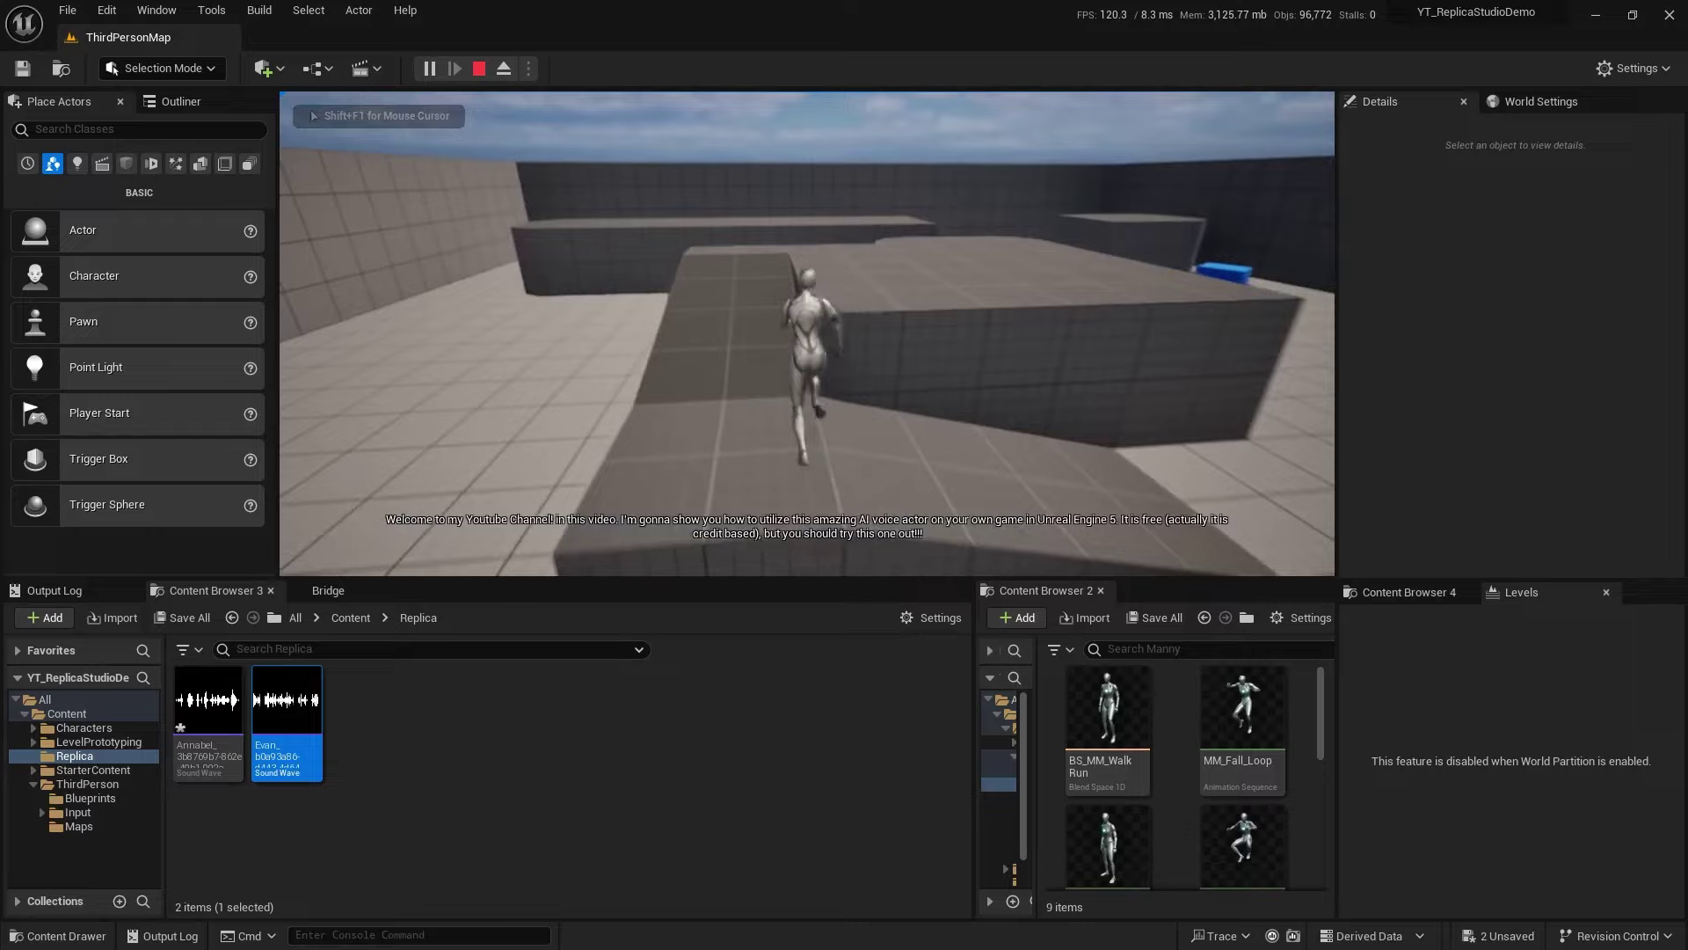
{"action": "key", "text": "w"}
{"action": "key", "text": "space"}
{"action": "key", "text": "space"}
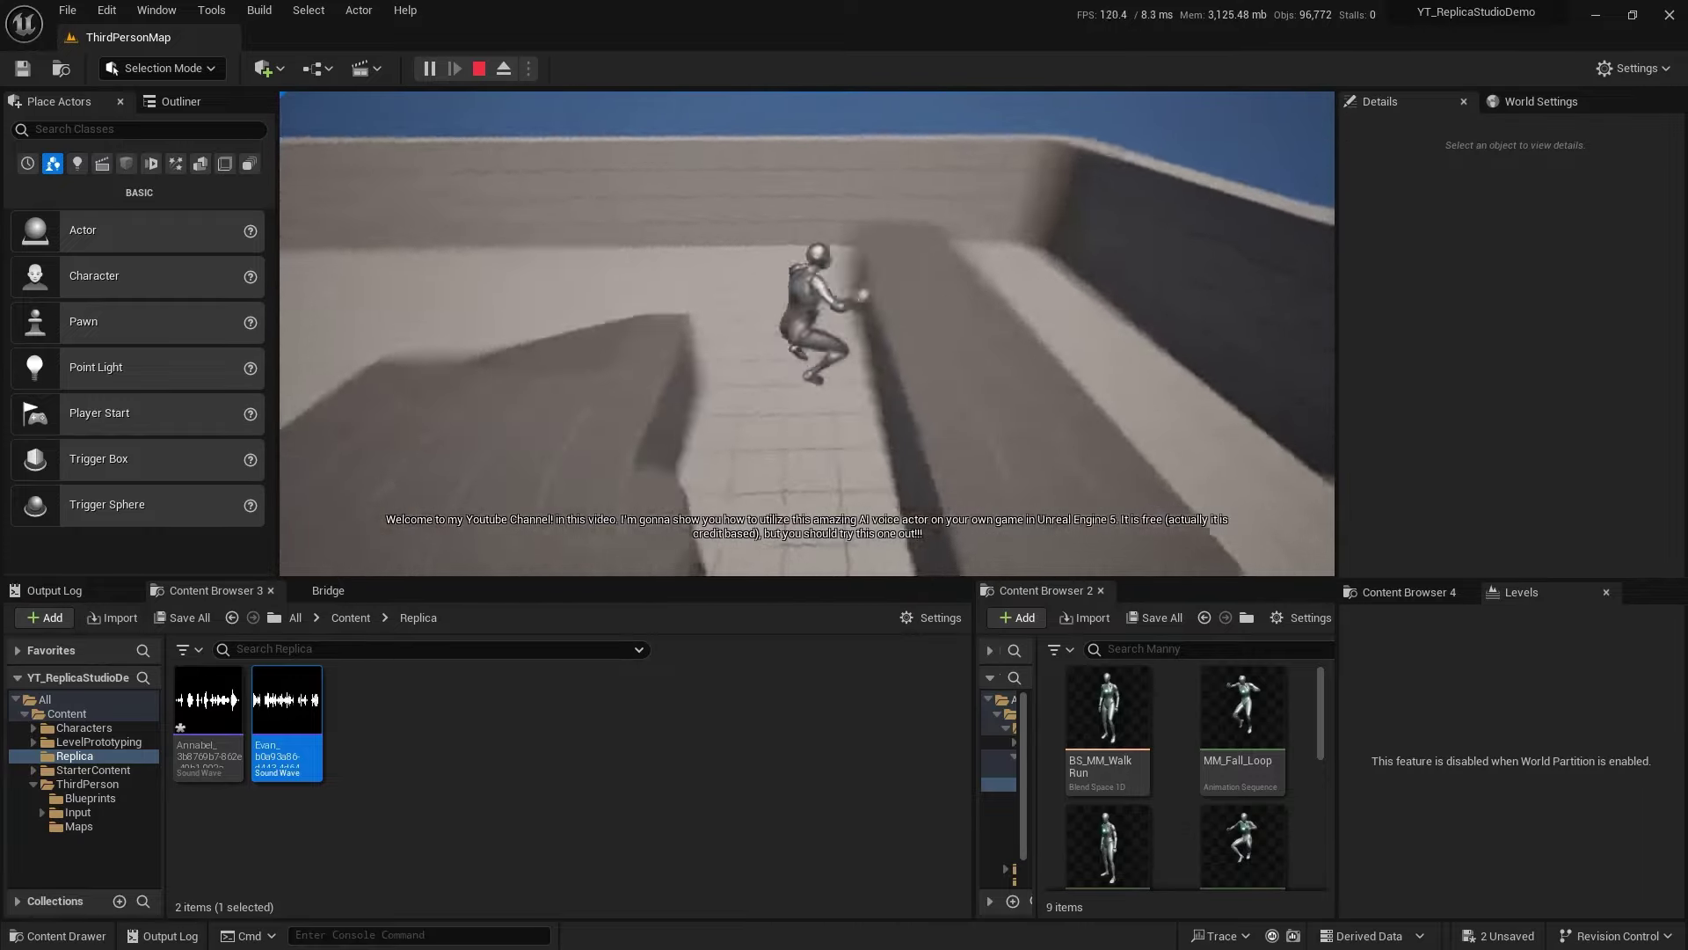
{"action": "key", "text": "w"}
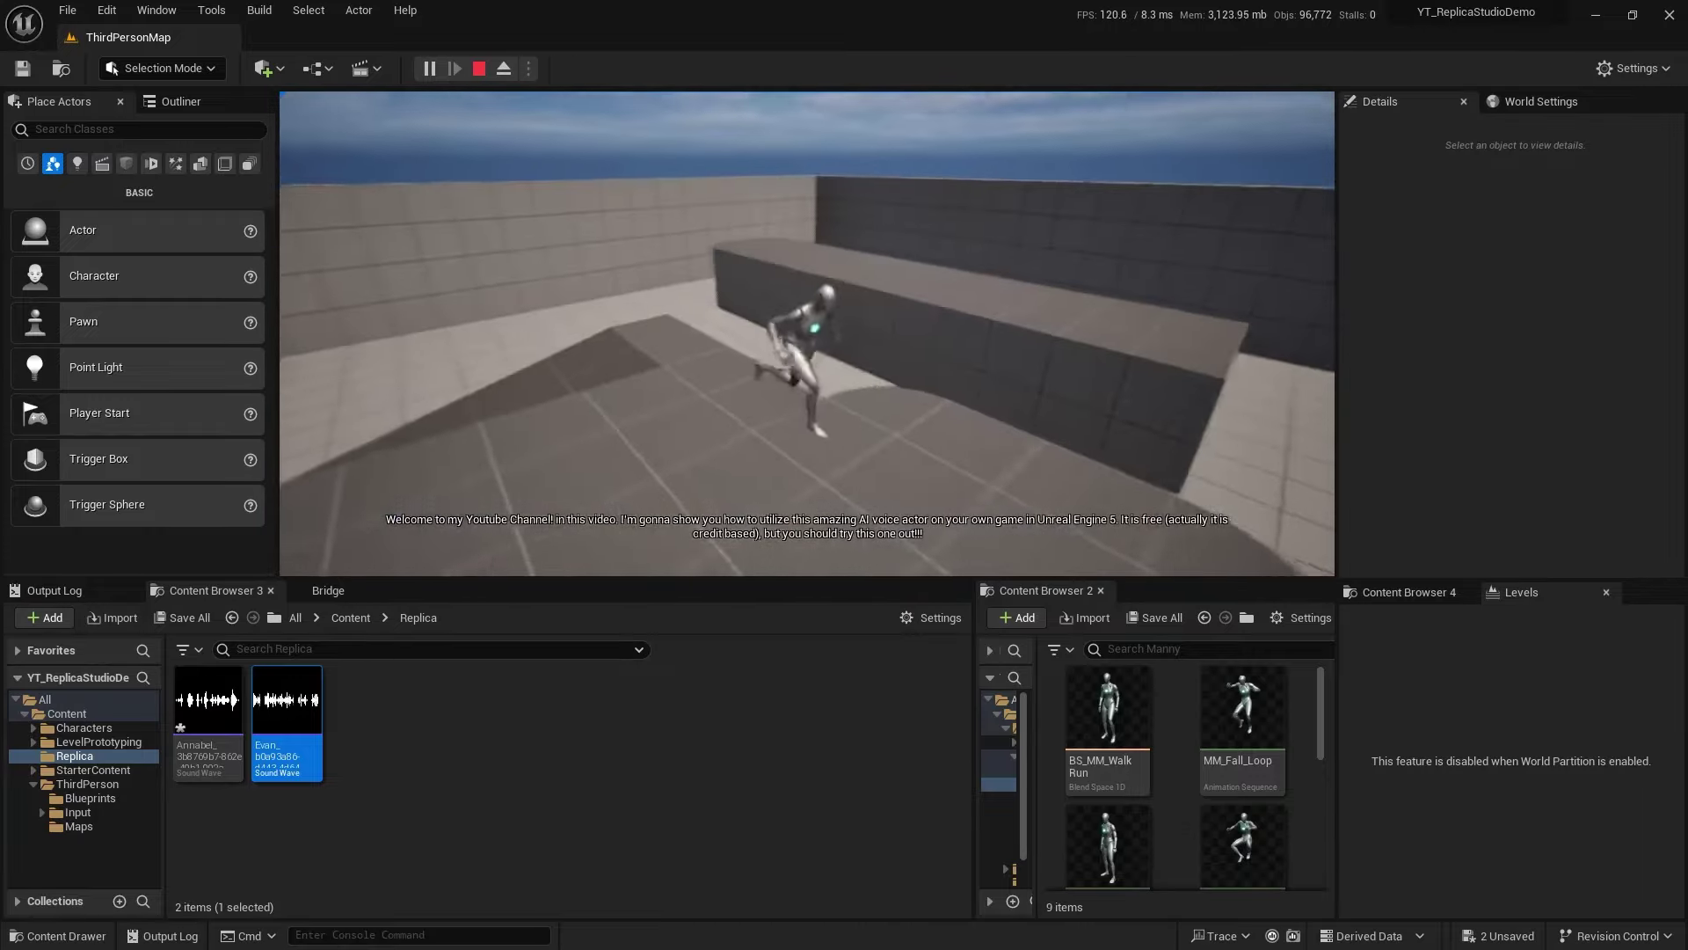
{"action": "key", "text": "space"}
{"action": "key", "text": "w"}
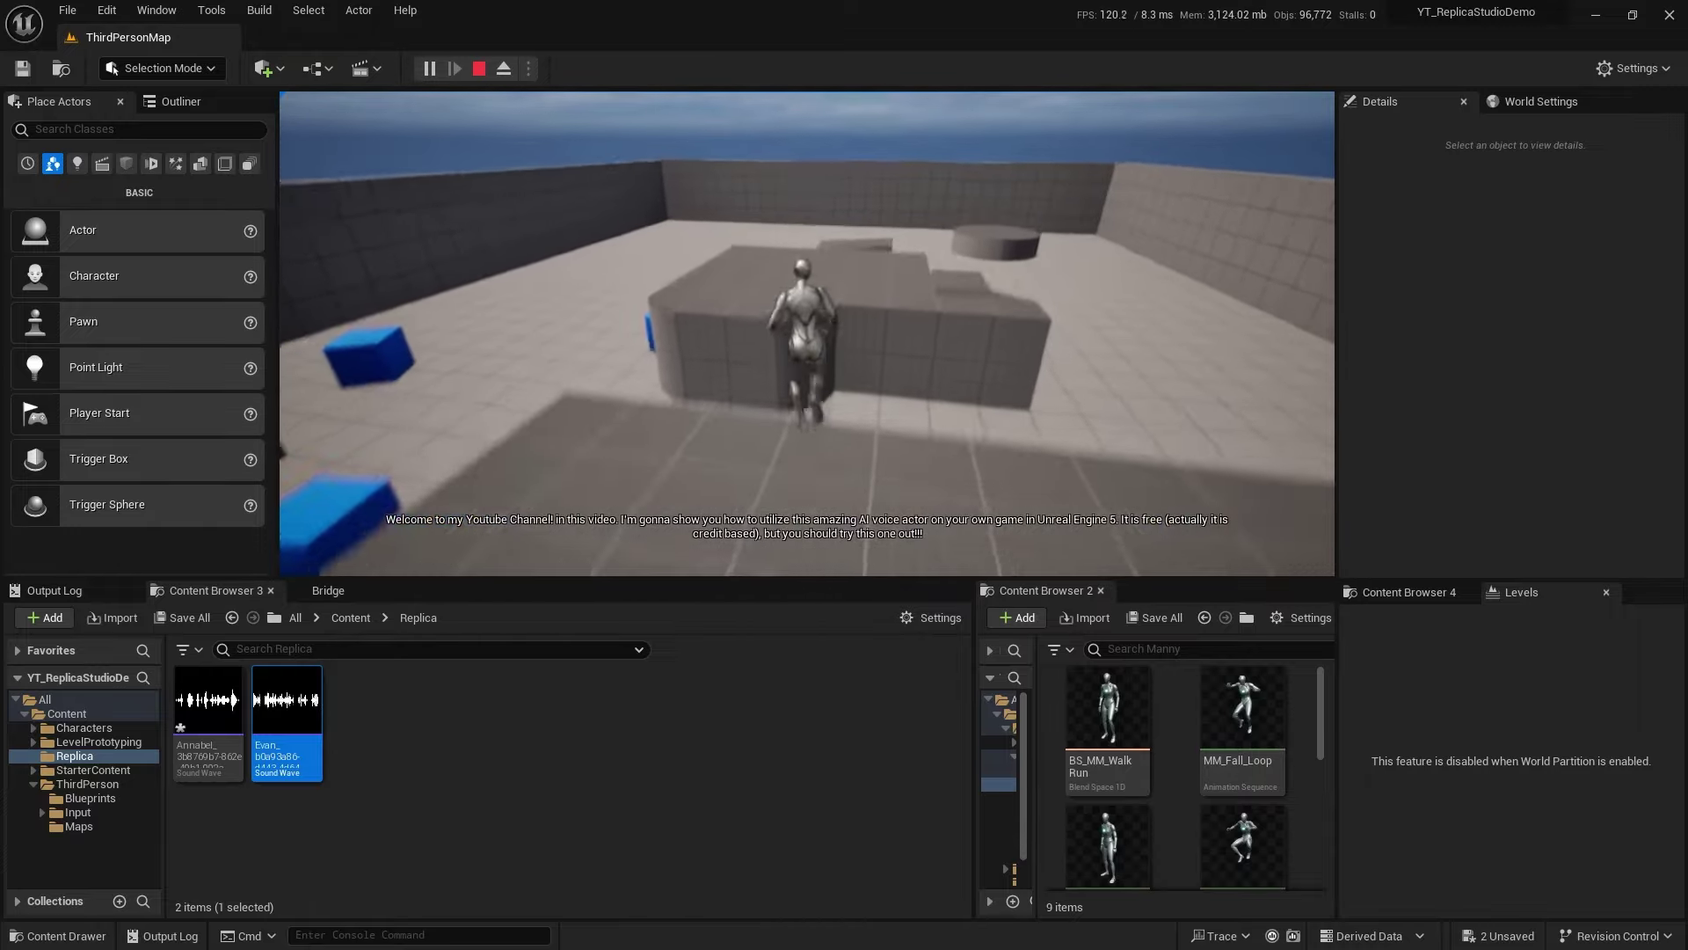
{"action": "key", "text": "space"}
{"action": "key", "text": "w"}
{"action": "key", "text": "space"}
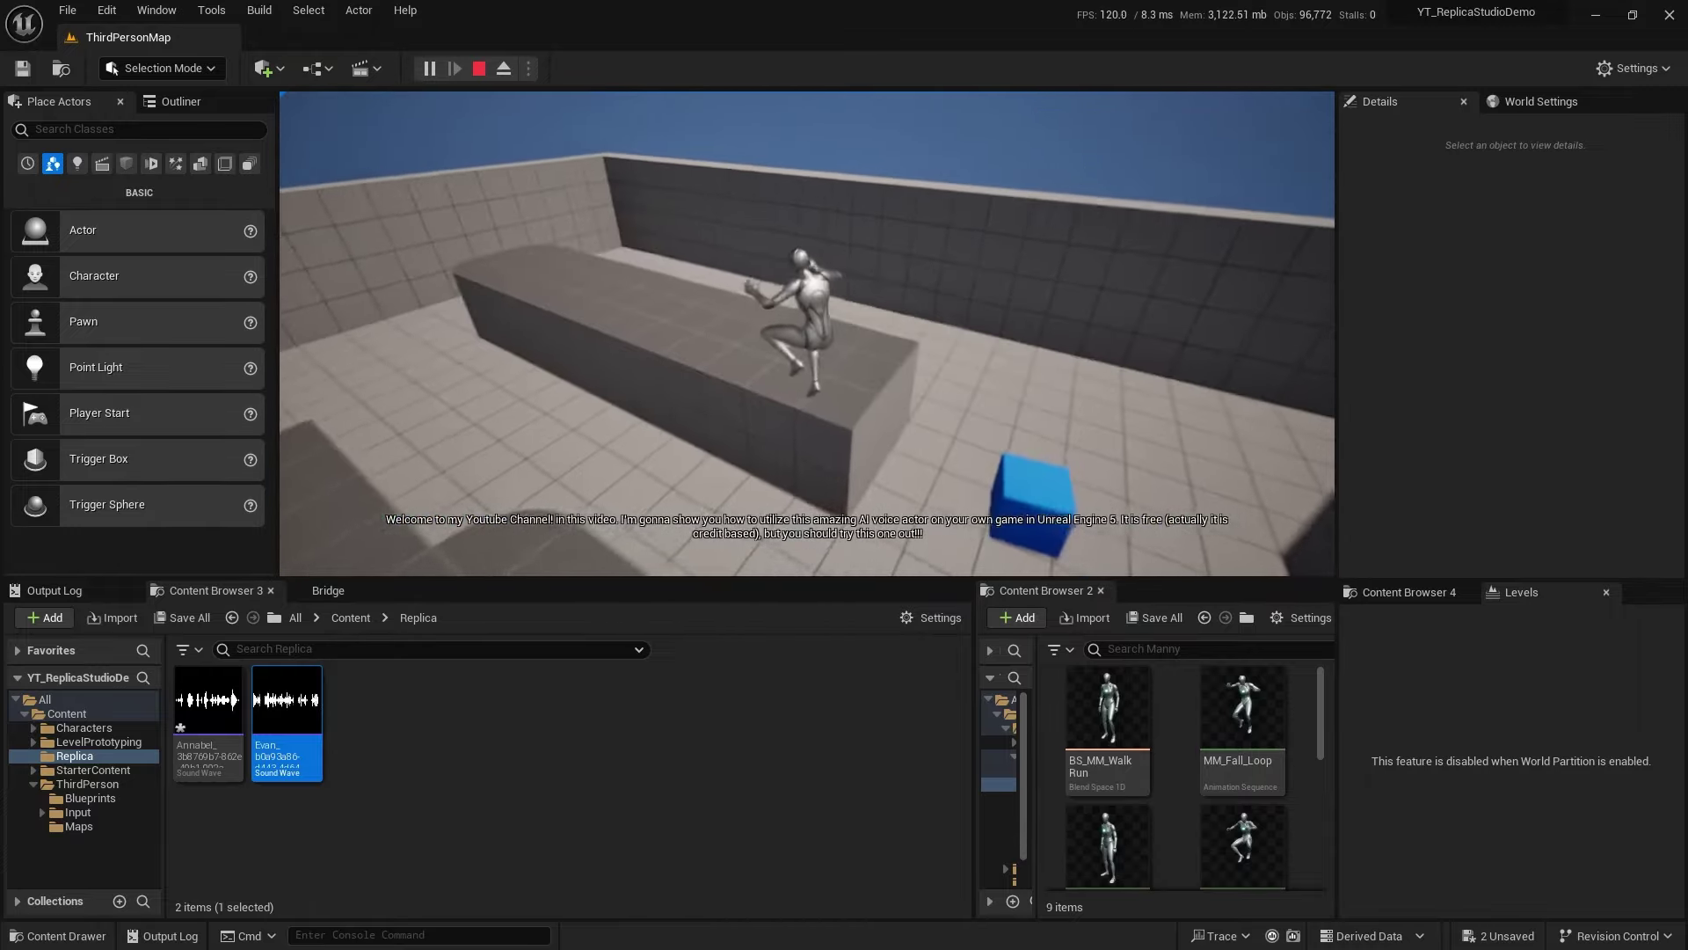
{"action": "key", "text": "d"}
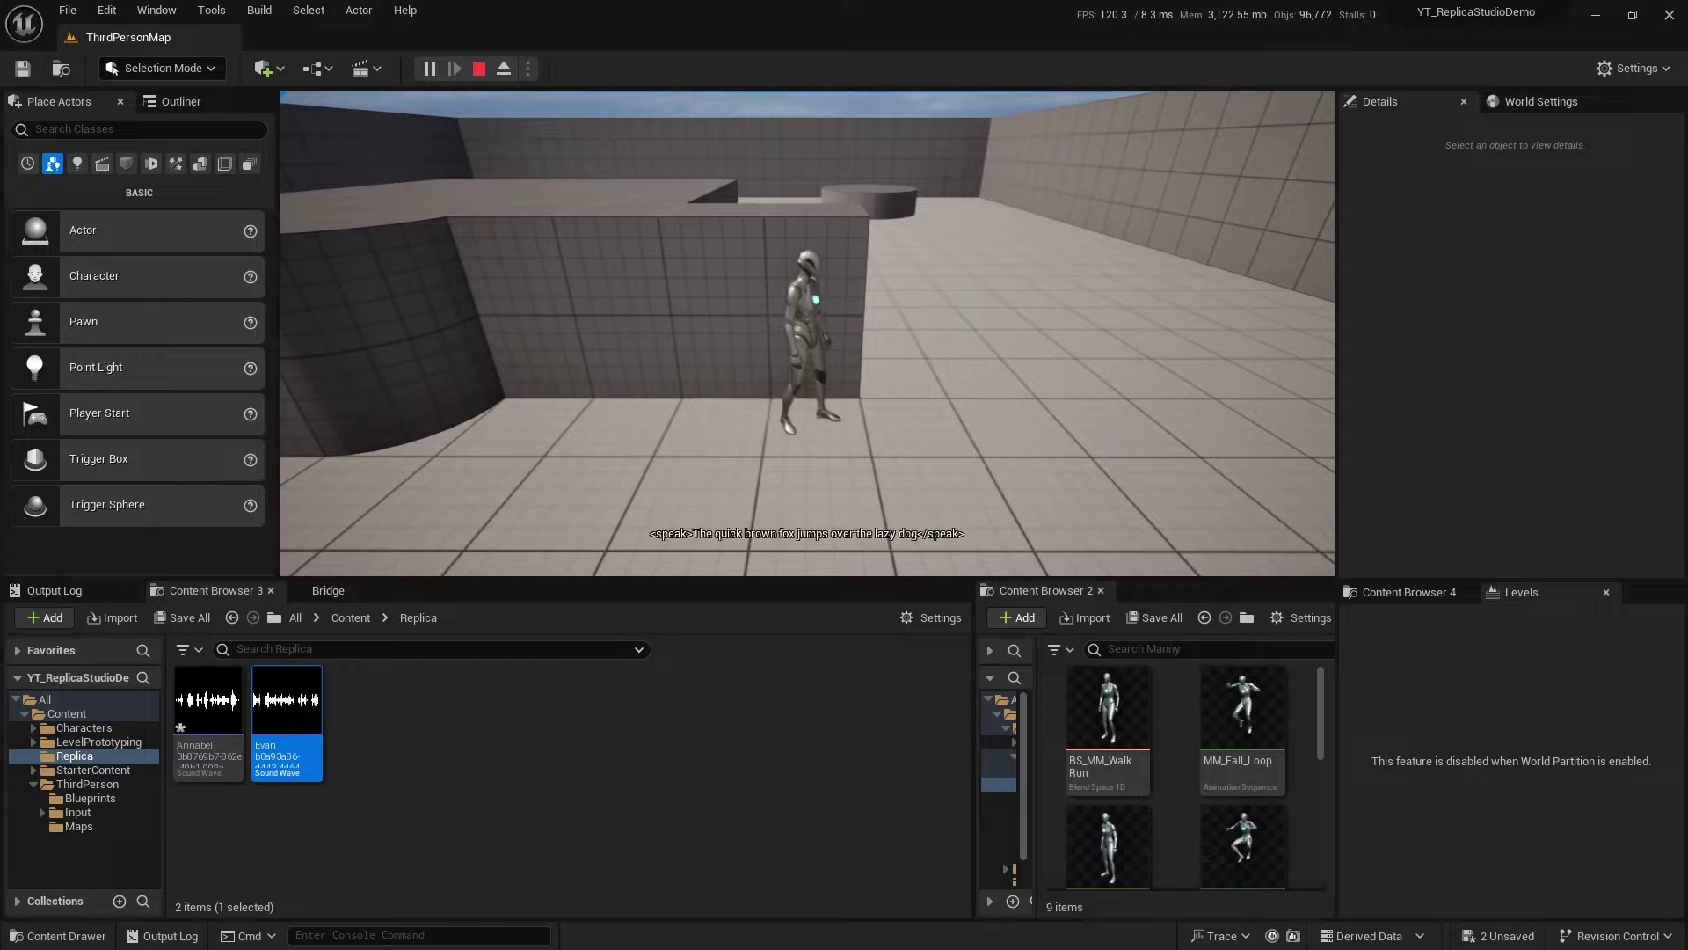
{"action": "key", "text": "w"}
{"action": "key", "text": "space"}
{"action": "key", "text": "w"}
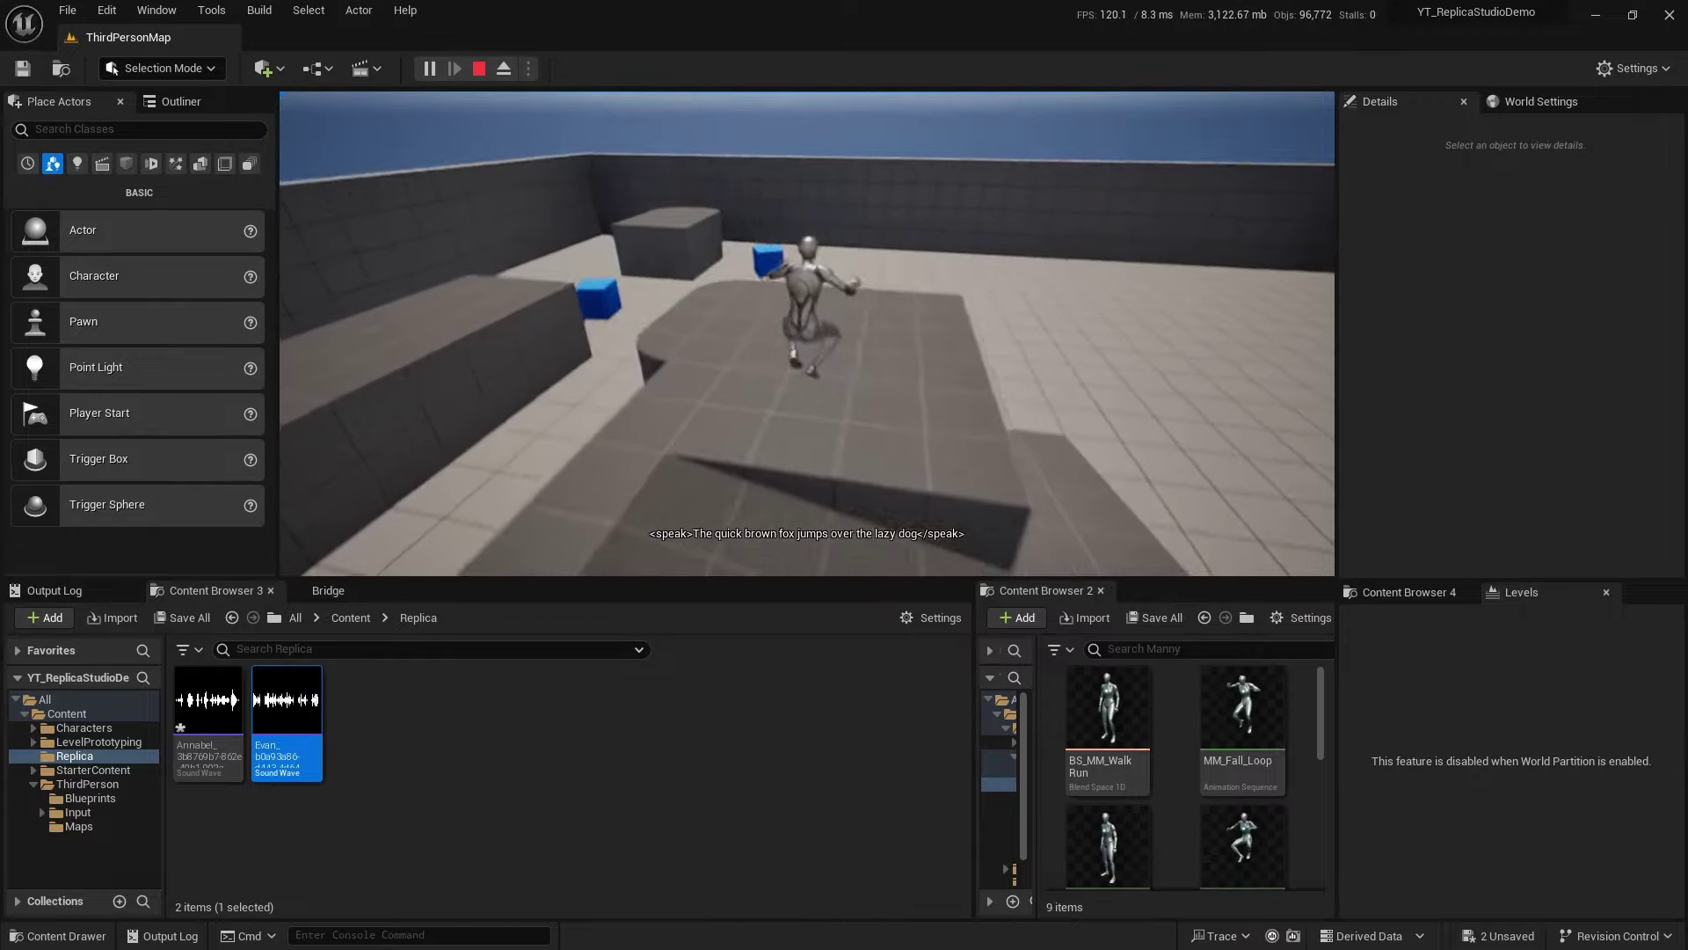
{"action": "key", "text": "space"}
{"action": "key", "text": "s"}
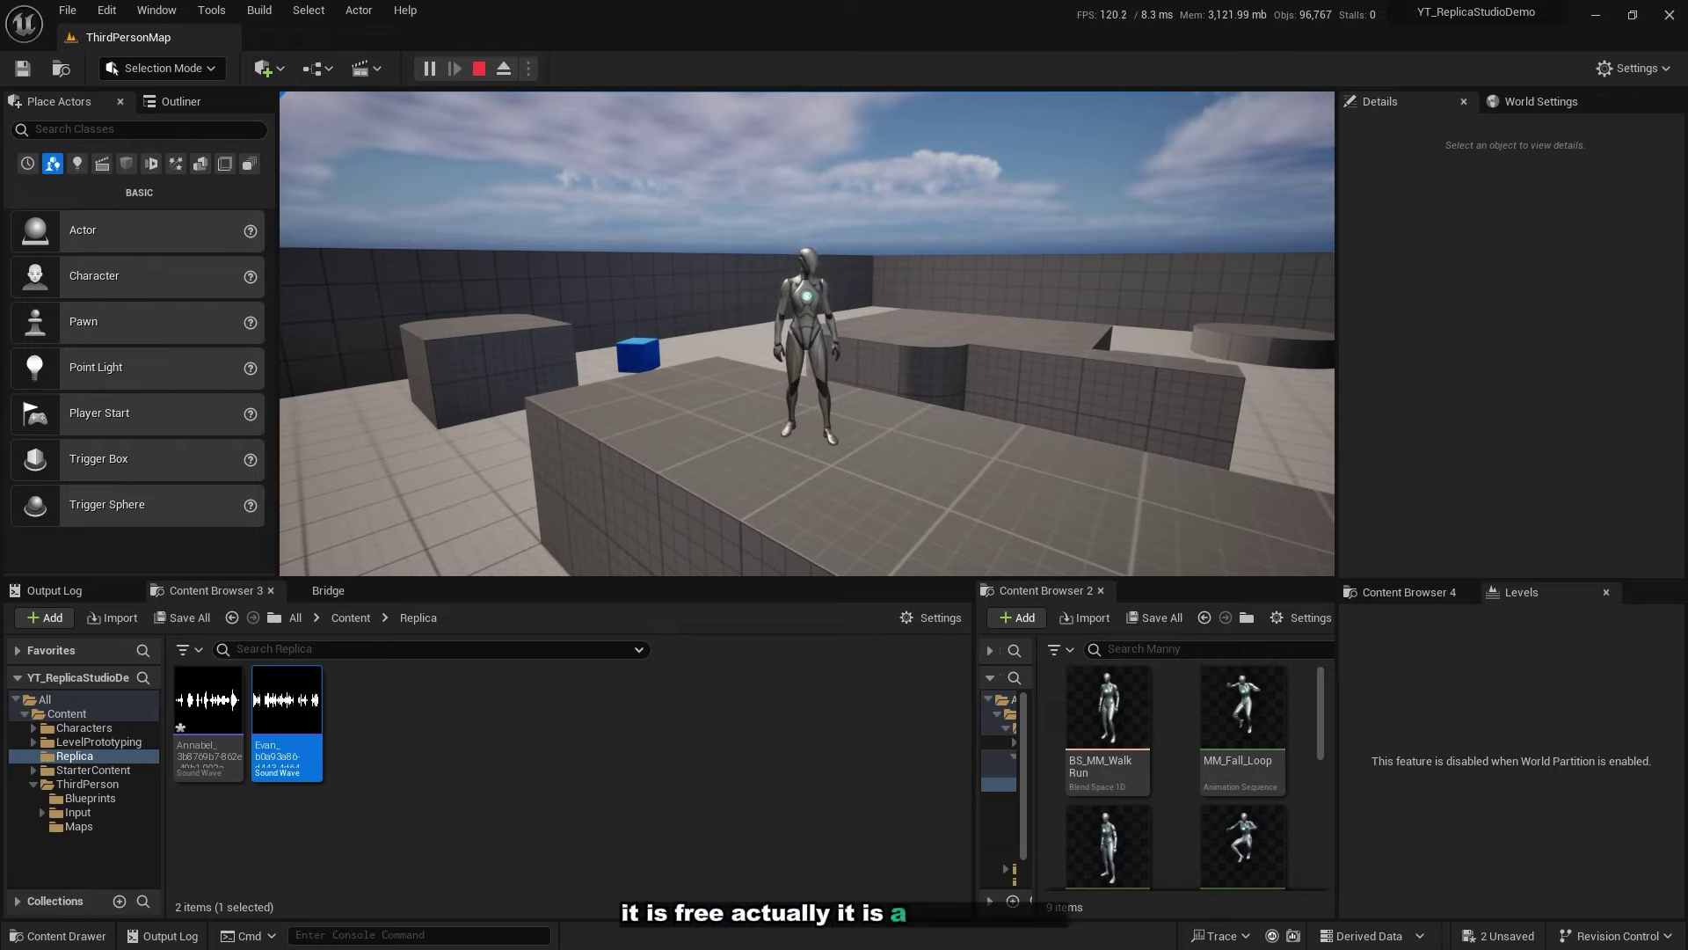
{"action": "key", "text": "Escape"}
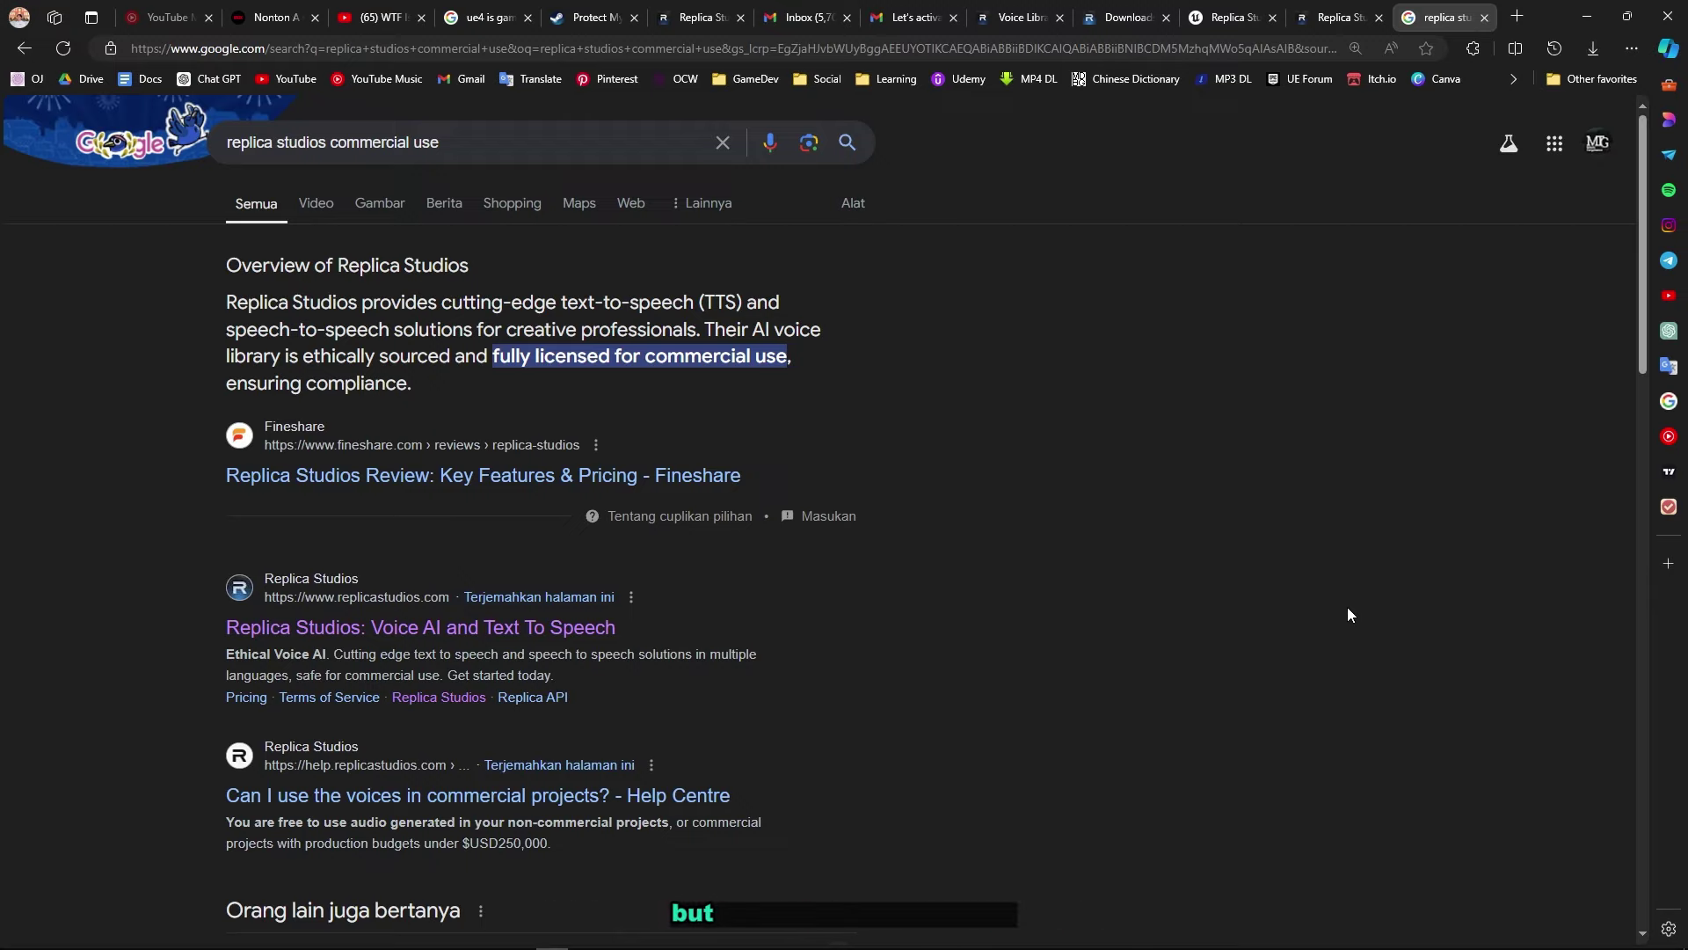
Minimize the browser showing Replica Studios commercial-use results to return to Unreal.
{"action": "left_click", "coordinate": [1588, 16]}
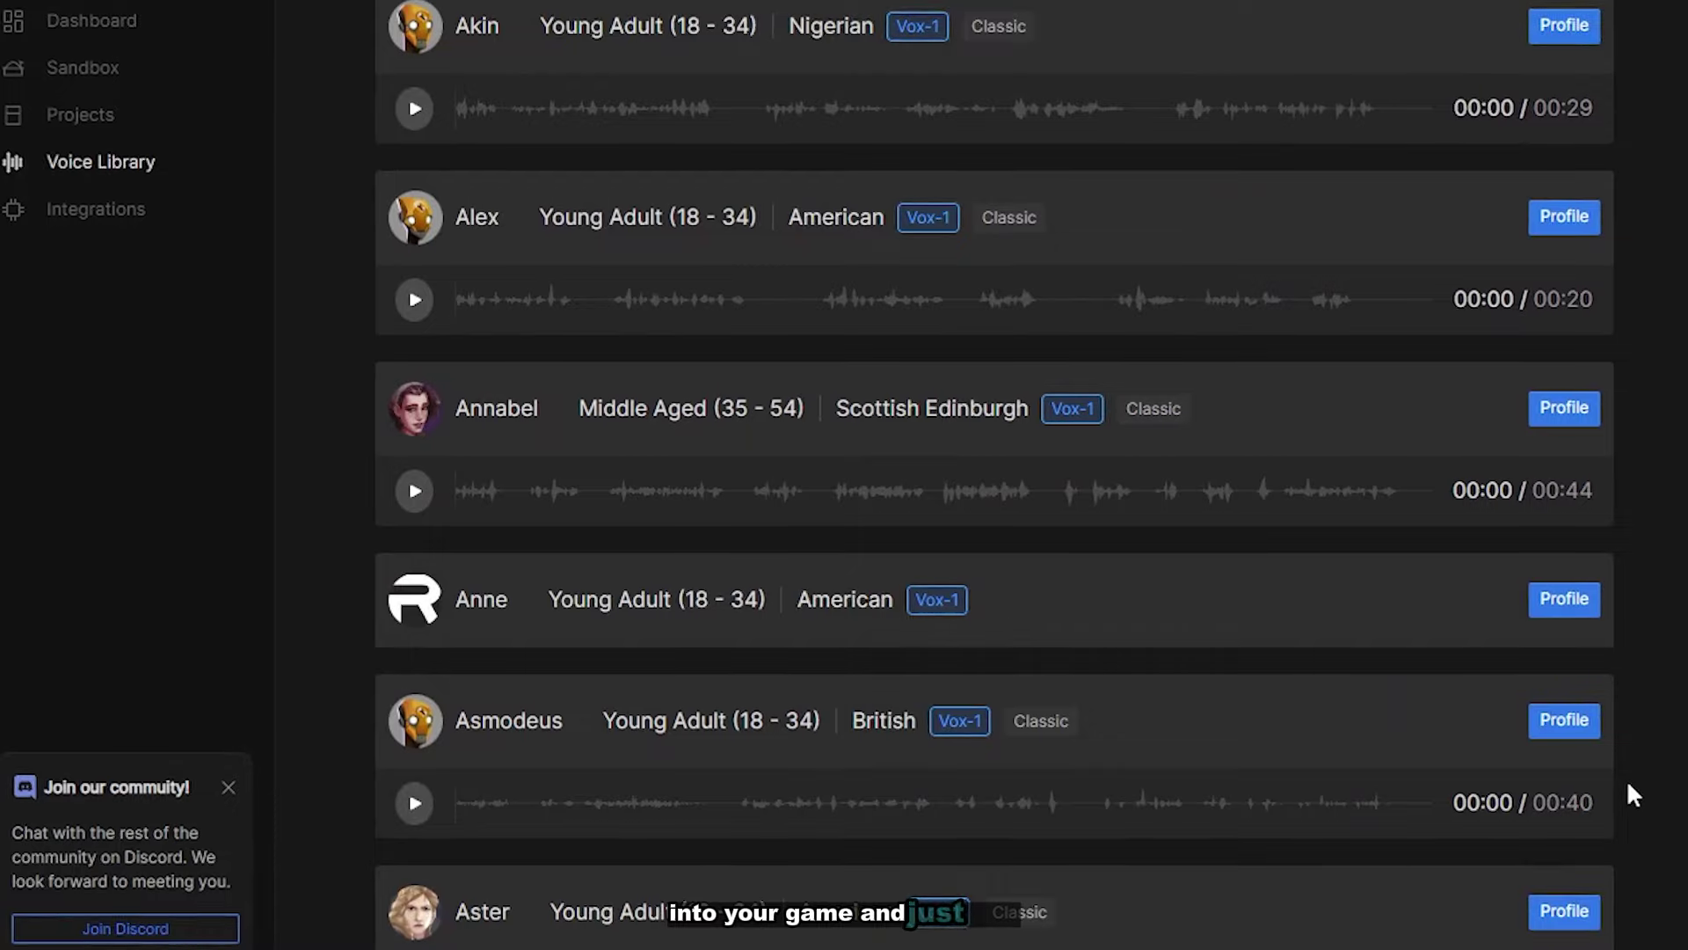
{"action": "scroll", "coordinate": [1627, 779], "scroll_direction": "down", "scroll_amount": 20}
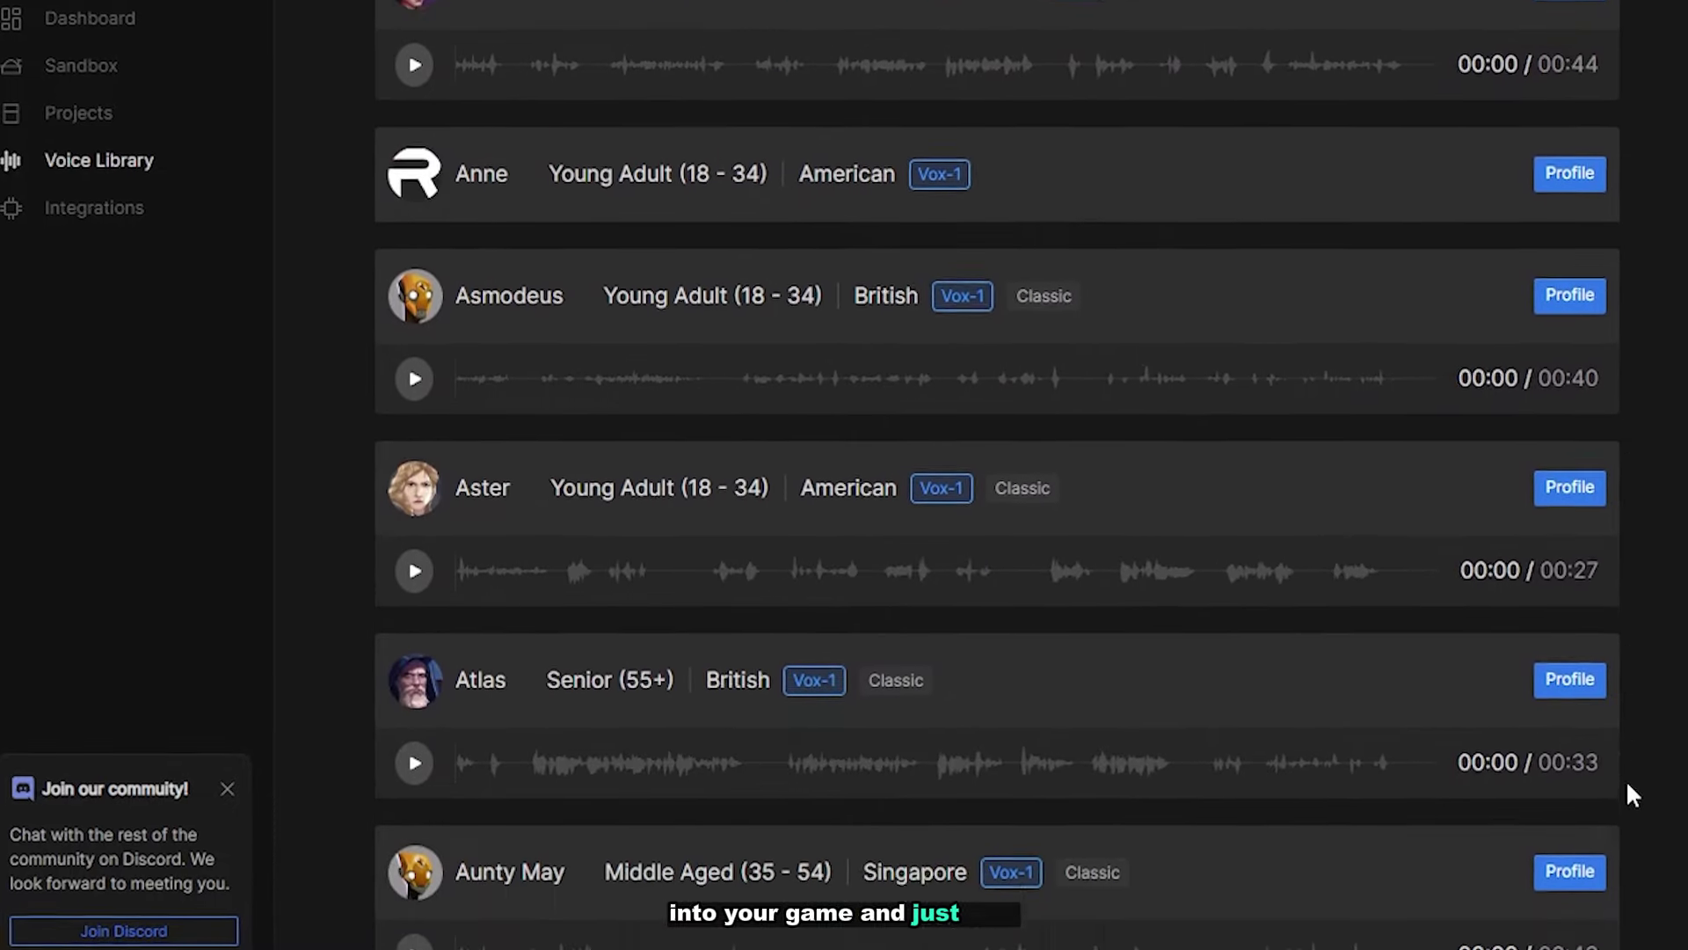
{"action": "scroll", "coordinate": [1619, 769], "scroll_direction": "down", "scroll_amount": 20}
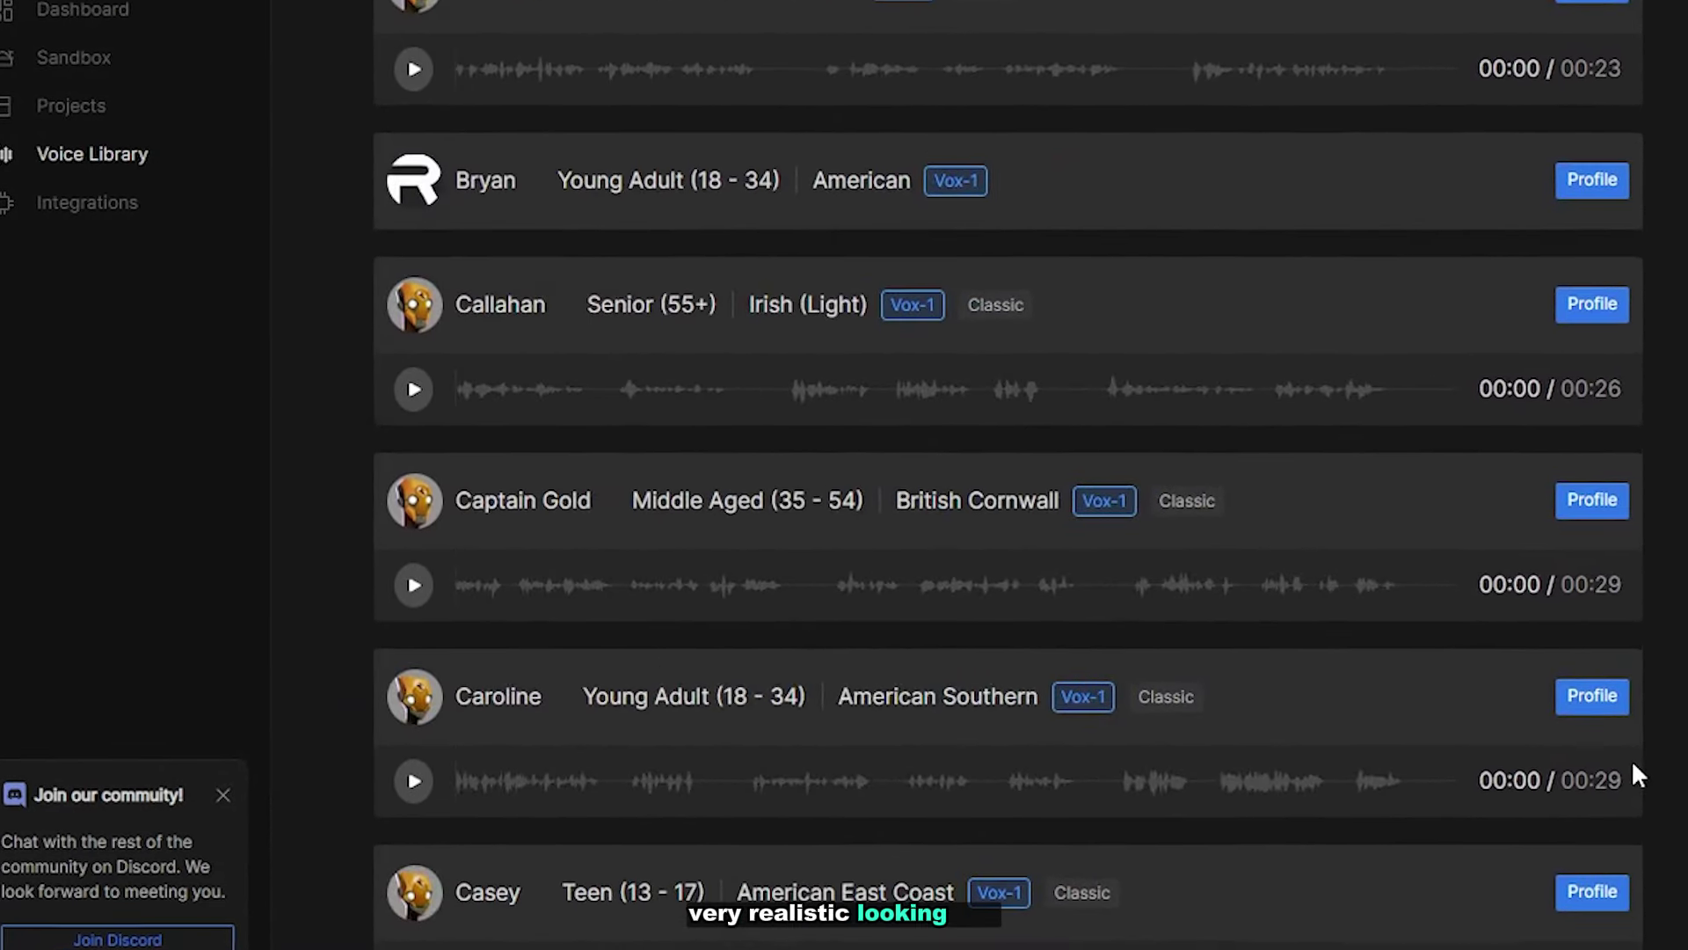
{"action": "scroll", "coordinate": [1646, 773], "scroll_direction": "down", "scroll_amount": 20}
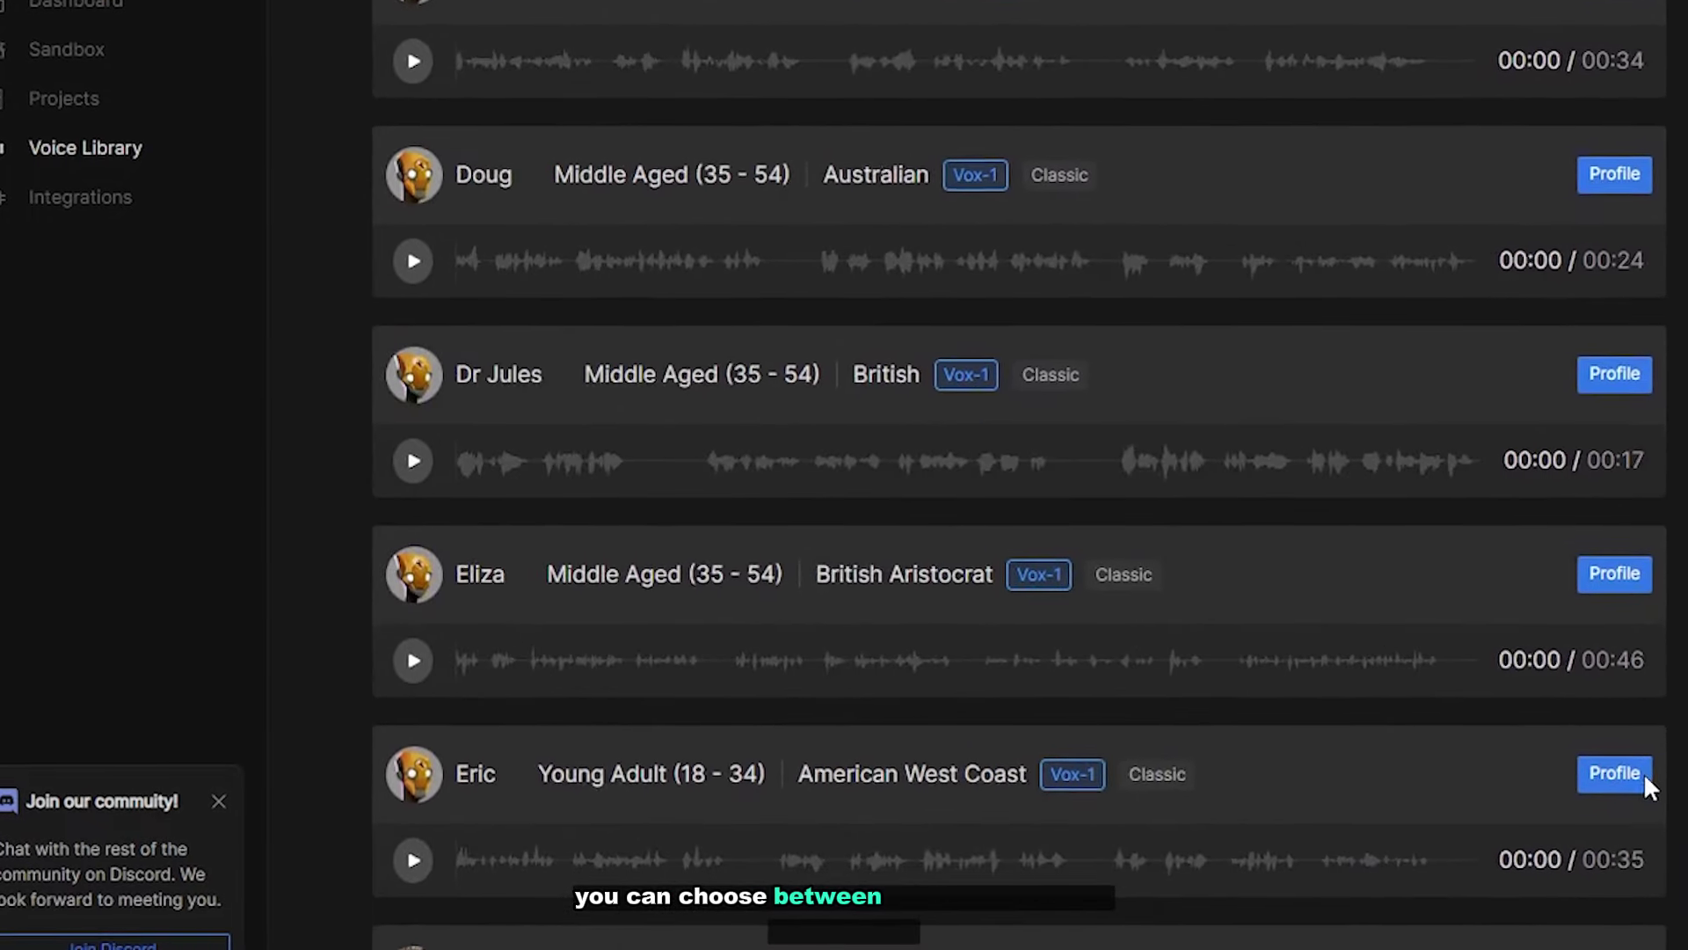
{"action": "scroll", "coordinate": [1658, 787], "scroll_direction": "down", "scroll_amount": 20}
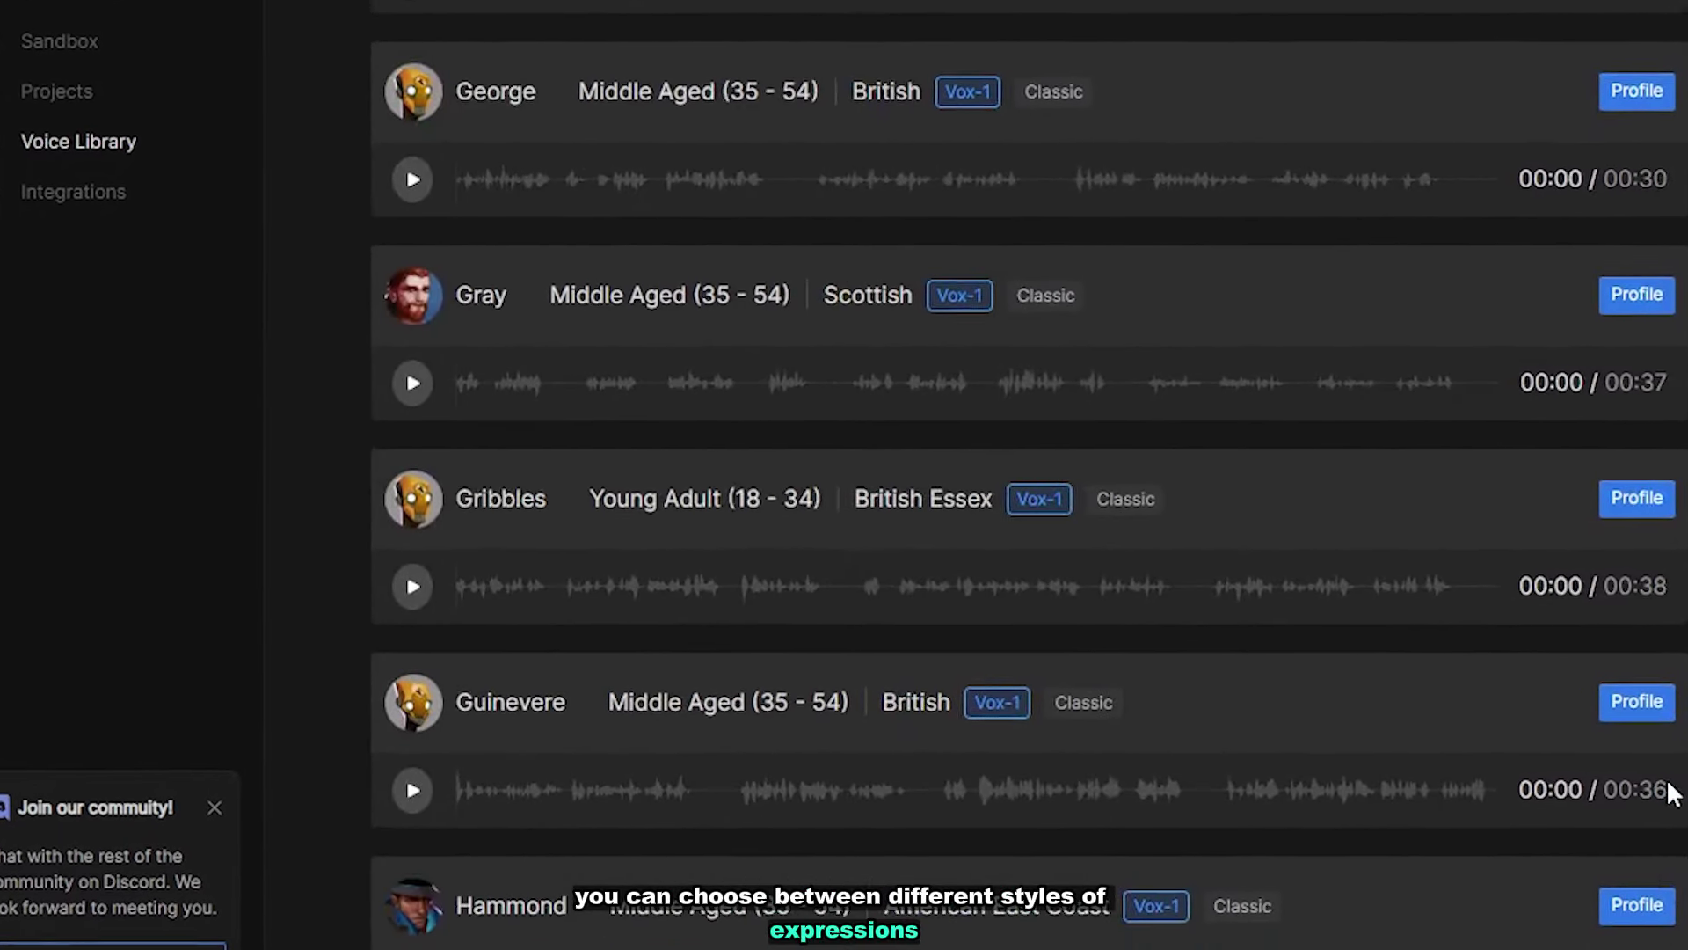